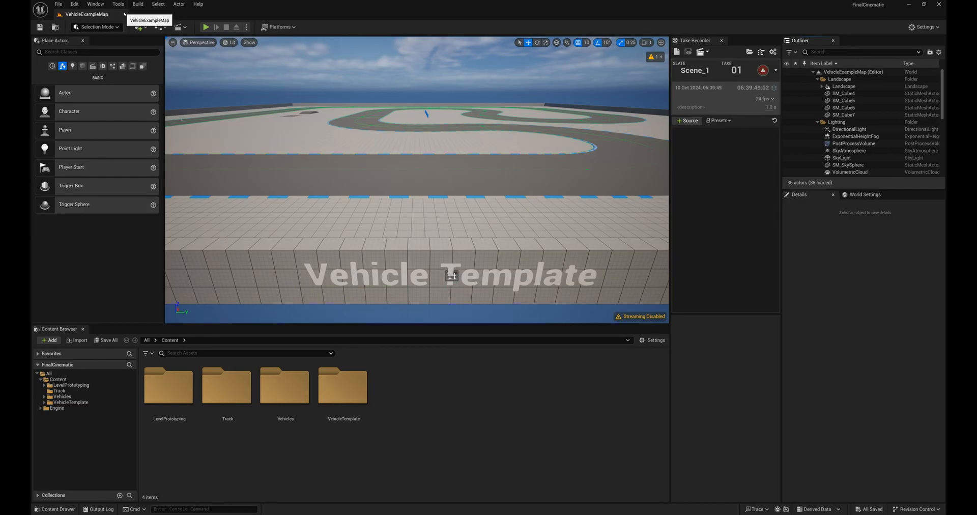
Create a new level from the Empty Level template.
click(58, 4)
click(71, 32)
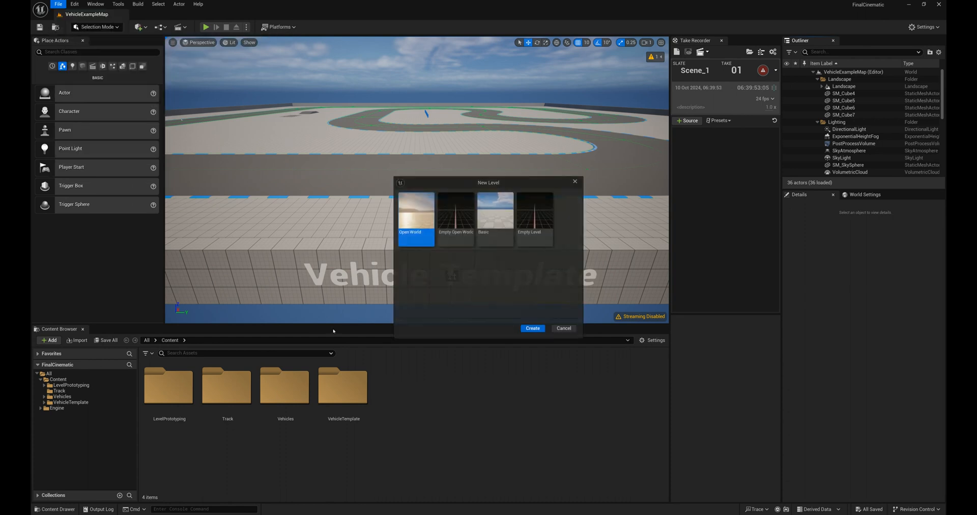
click(534, 219)
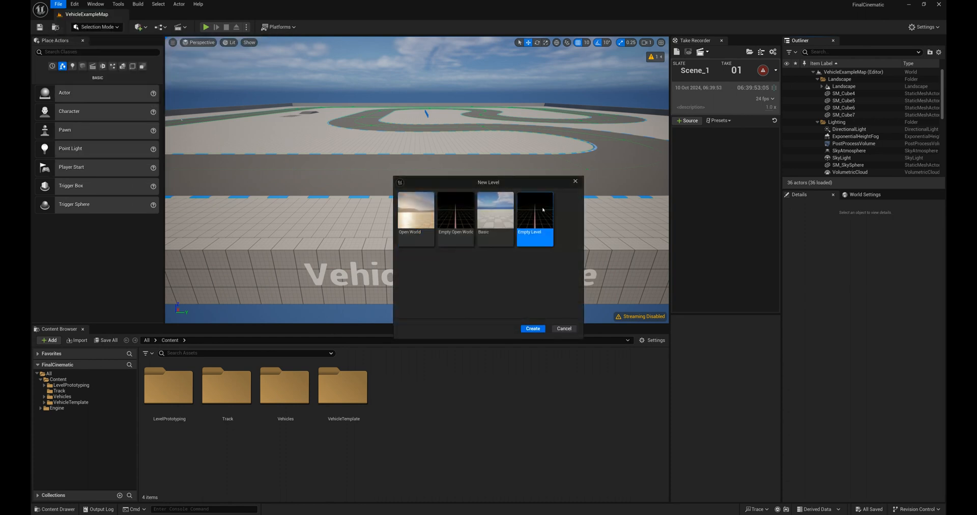
click(532, 329)
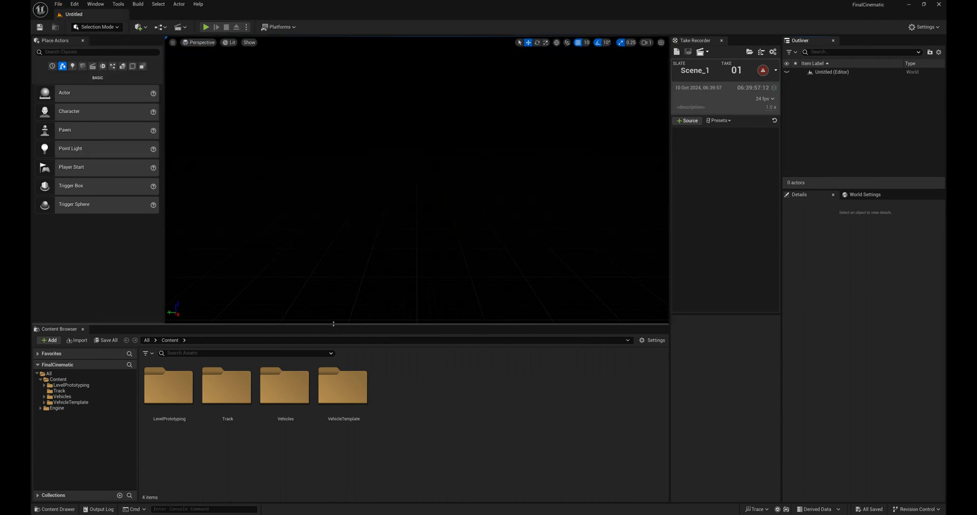
Shrink the Content Browser, set its thumbnail size to Small, and close the Take Recorder to enlarge the viewport.
drag(334, 325, 337, 367)
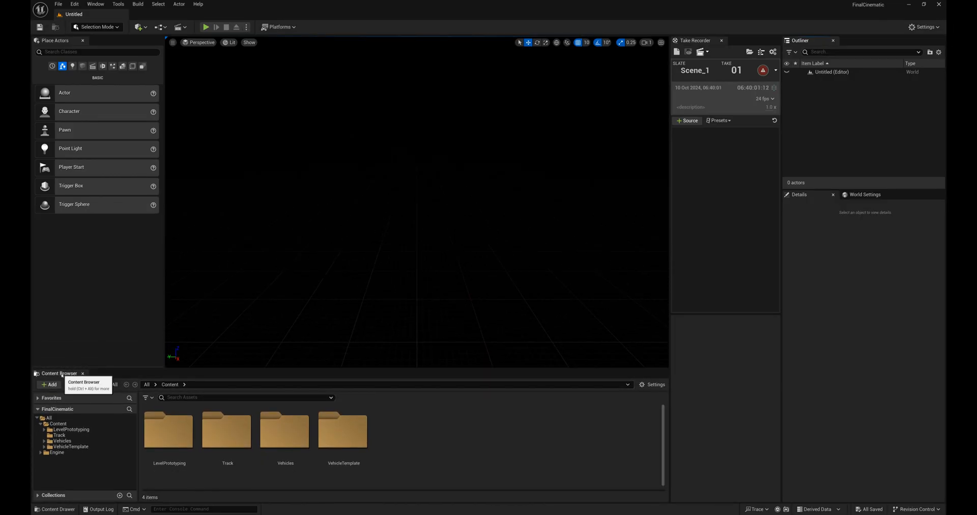
click(54, 509)
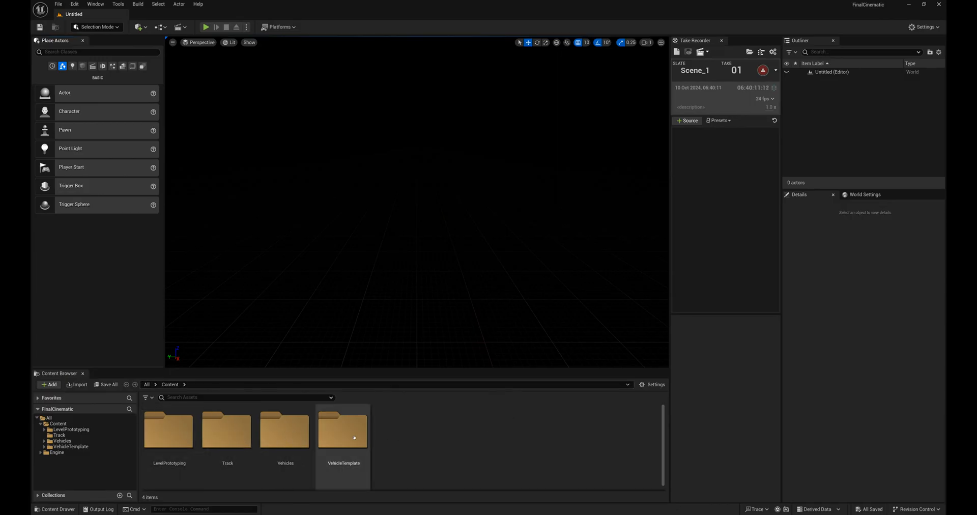
click(657, 388)
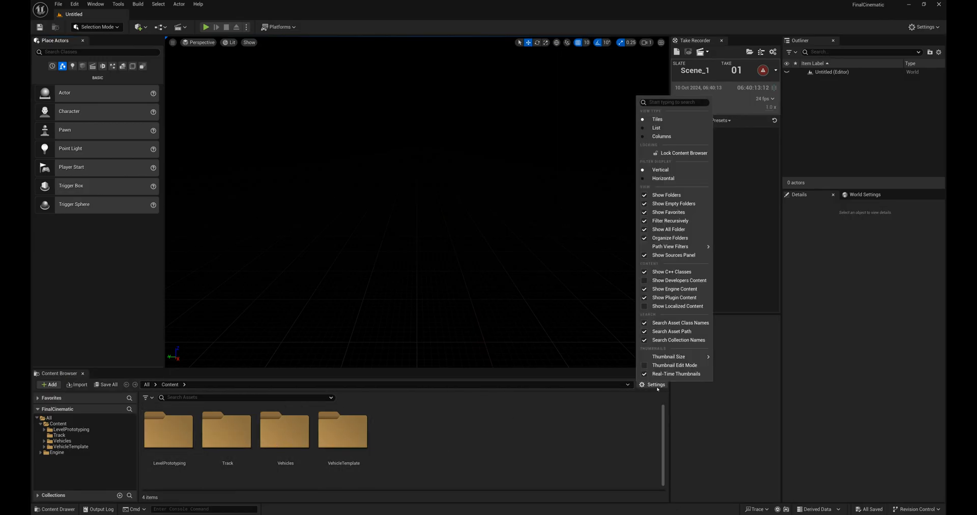
mouse_move(682, 357)
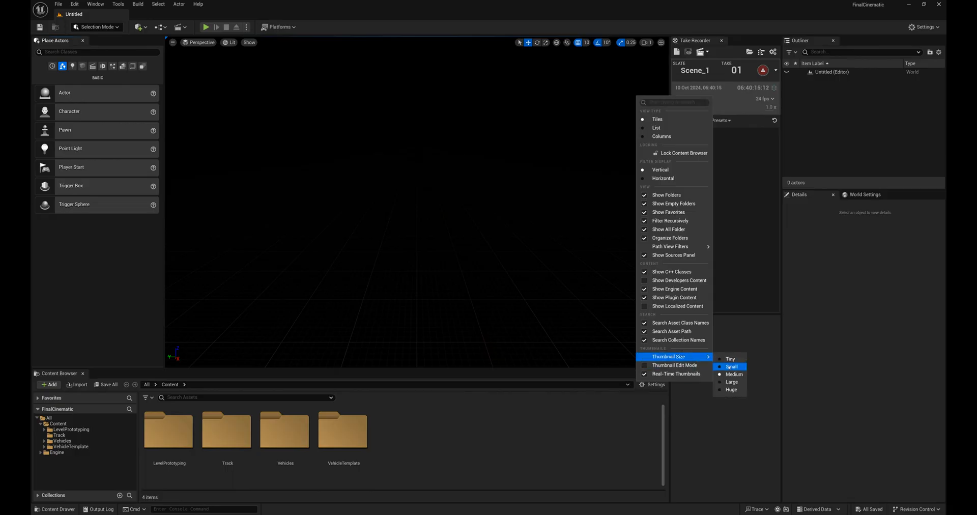
click(730, 367)
drag(322, 369, 326, 389)
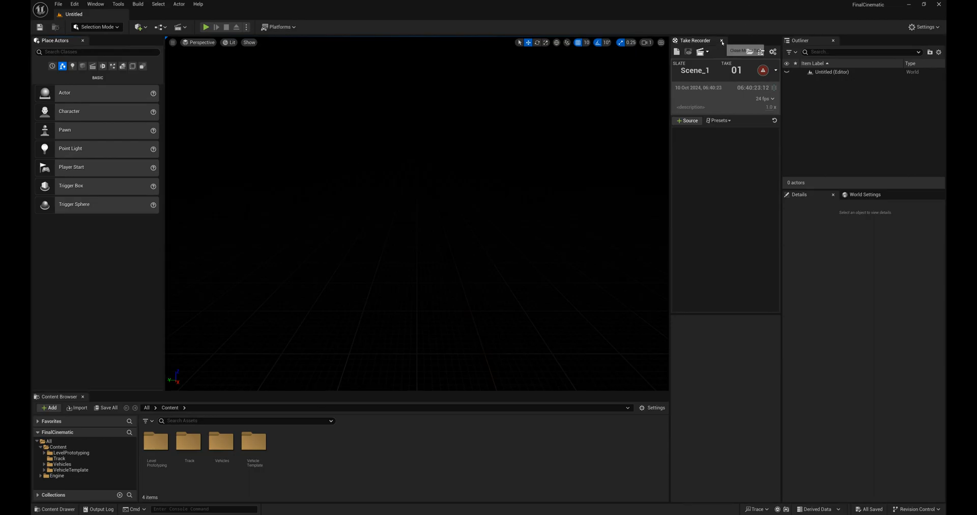
click(722, 41)
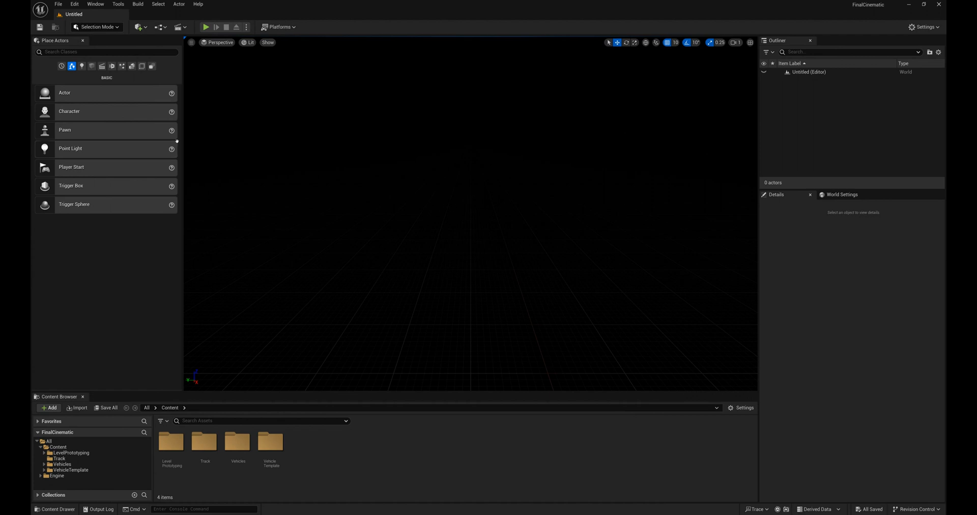
Add a sky light, atmospheric light, sky atmosphere, volumetric cloud and height fog to the level using the Env. Light Mixer.
click(95, 5)
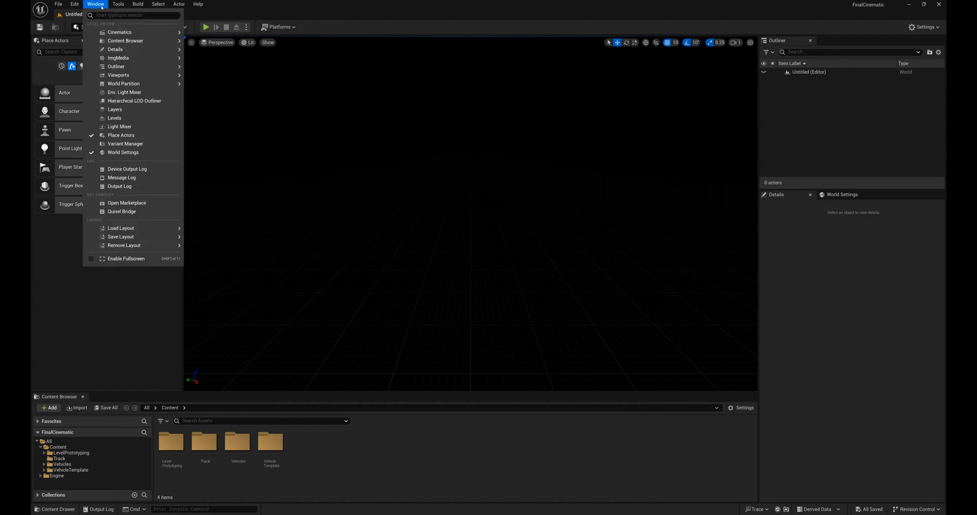
click(113, 93)
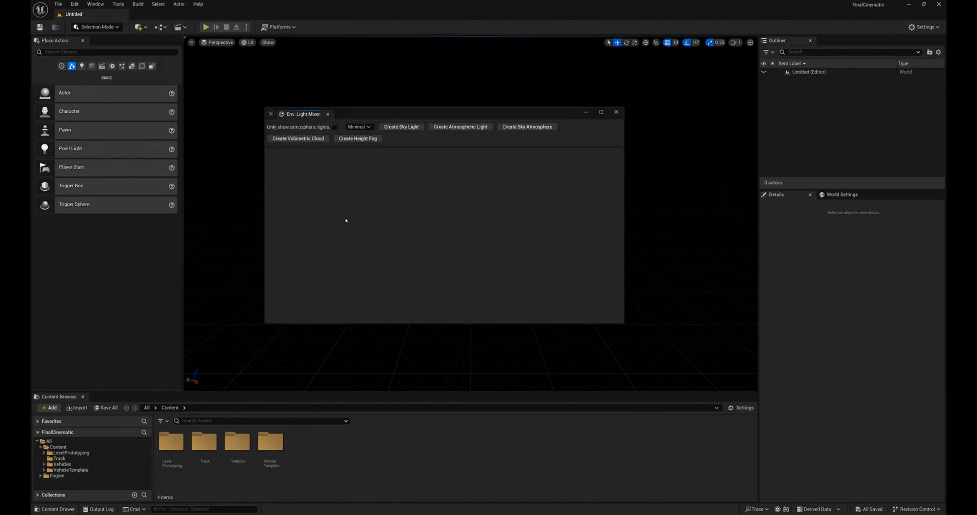
click(401, 127)
click(401, 127)
click(401, 127)
click(401, 127)
click(401, 127)
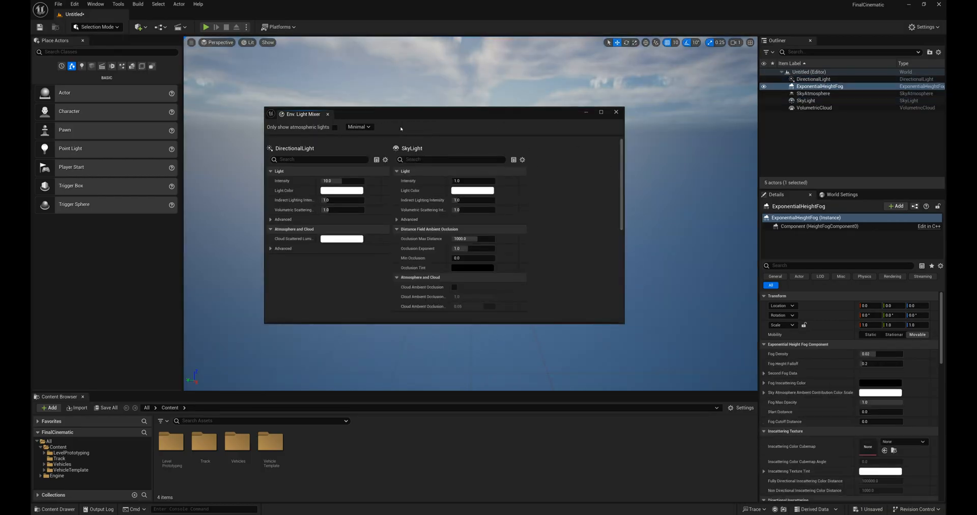
click(616, 113)
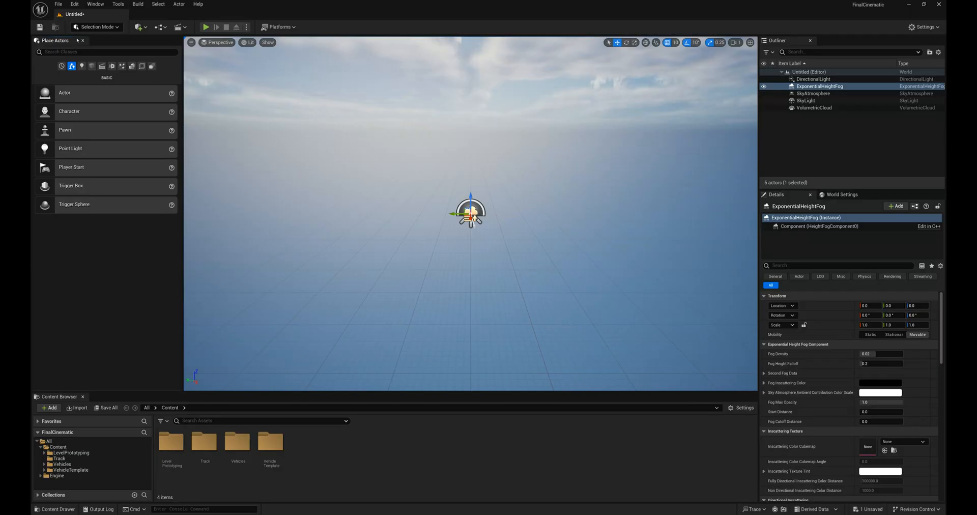
Create a landscape in Landscape mode and sculpt a first broad rise in the distance.
click(97, 27)
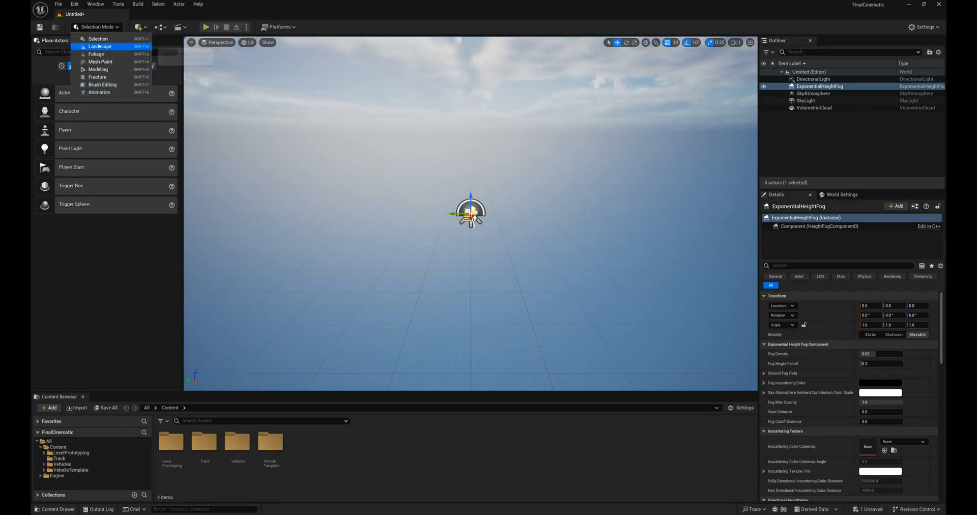
click(99, 46)
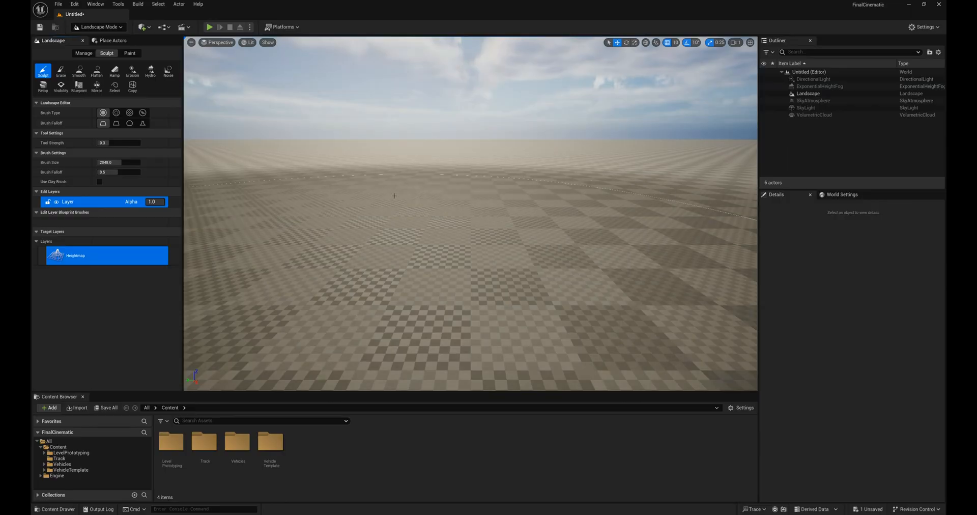
drag(338, 145, 313, 152)
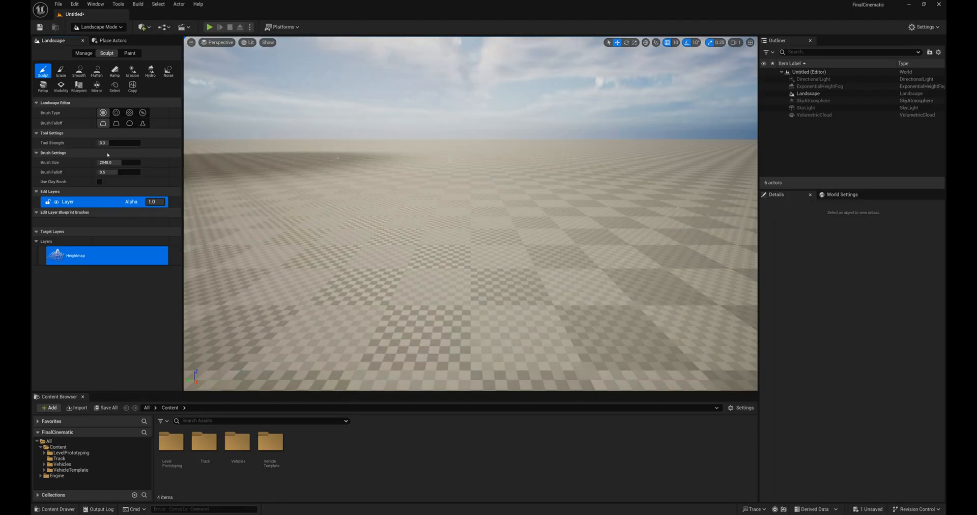
Reduce the sculpt brush size to about 830 and raise a row of hills across the distant terrain.
drag(110, 163, 97, 162)
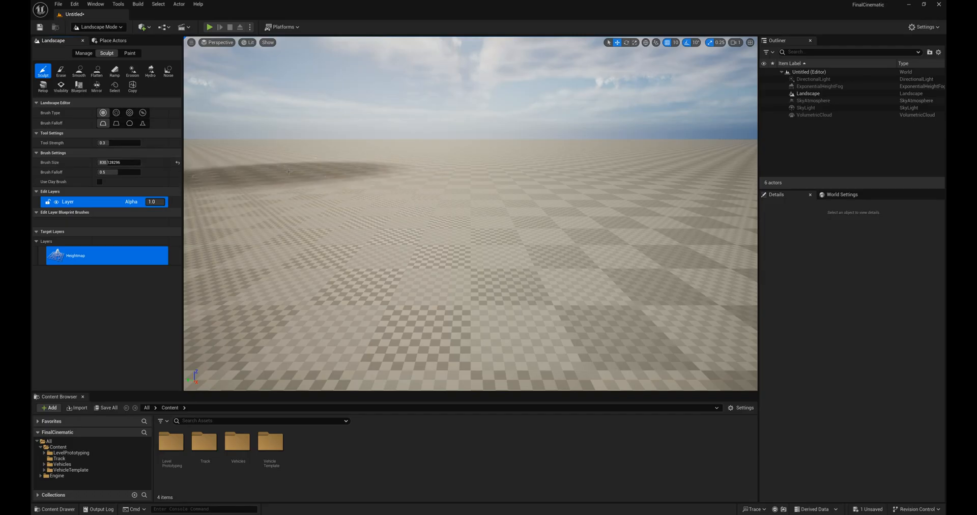
mouse_move(311, 172)
mouse_down()
mouse_move(437, 154)
mouse_move(675, 157)
mouse_move(467, 170)
mouse_move(474, 194)
mouse_move(601, 255)
mouse_move(509, 162)
mouse_up()
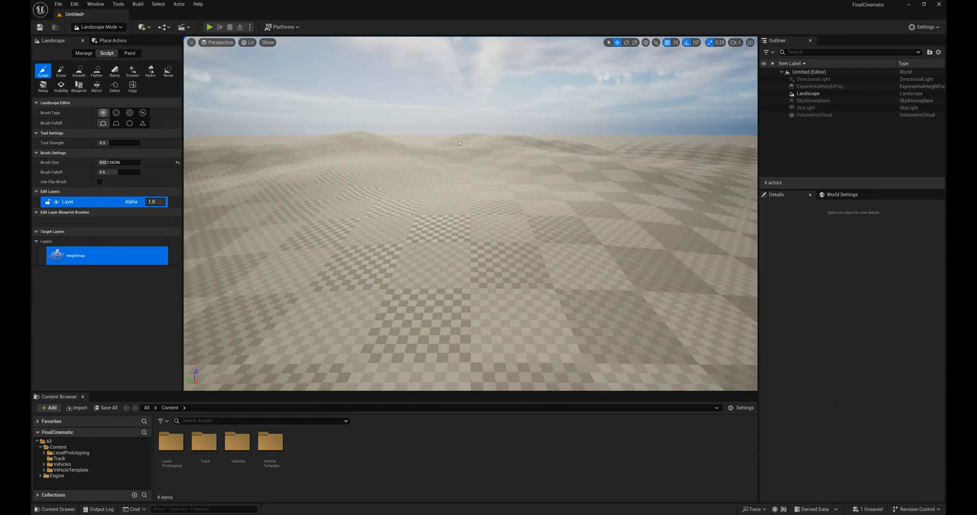
mouse_move(437, 153)
right_down()
mouse_move(484, 171)
mouse_move(437, 145)
right_up()
mouse_move(407, 189)
mouse_down()
mouse_move(389, 198)
mouse_move(575, 203)
mouse_move(387, 147)
mouse_up()
mouse_move(602, 131)
right_down()
mouse_move(613, 141)
mouse_move(672, 133)
right_up()
mouse_move(576, 168)
mouse_down()
mouse_move(606, 204)
mouse_move(604, 172)
mouse_up()
Extend the hill range by sculpting further mounds from the existing hills onto the flat ground in front of them.
key(s)
mouse_move(604, 172)
right_down()
mouse_move(621, 191)
mouse_move(604, 185)
right_up()
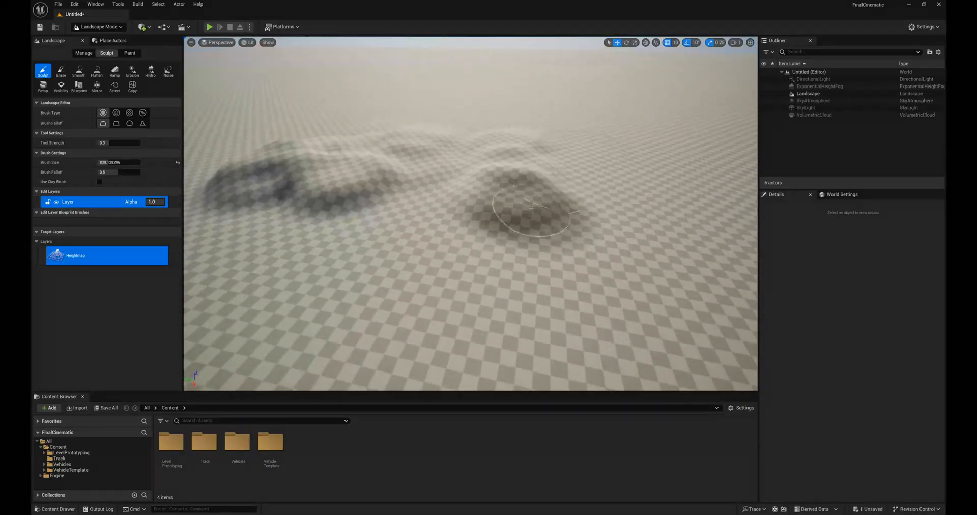
mouse_move(515, 242)
mouse_down()
mouse_move(479, 244)
mouse_move(502, 257)
mouse_move(481, 275)
mouse_up()
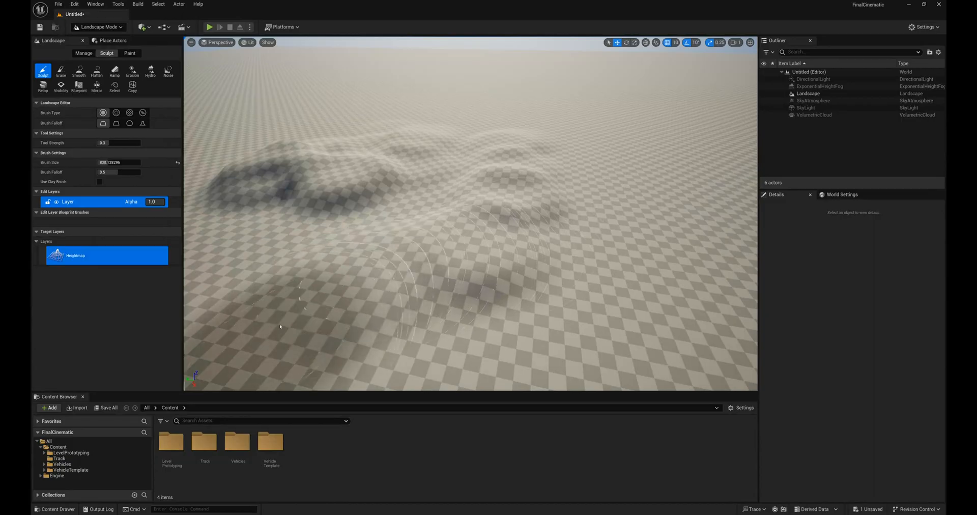
right_drag(392, 229, 408, 247)
key(s)
mouse_move(397, 237)
mouse_down()
mouse_move(290, 293)
mouse_move(363, 274)
mouse_up()
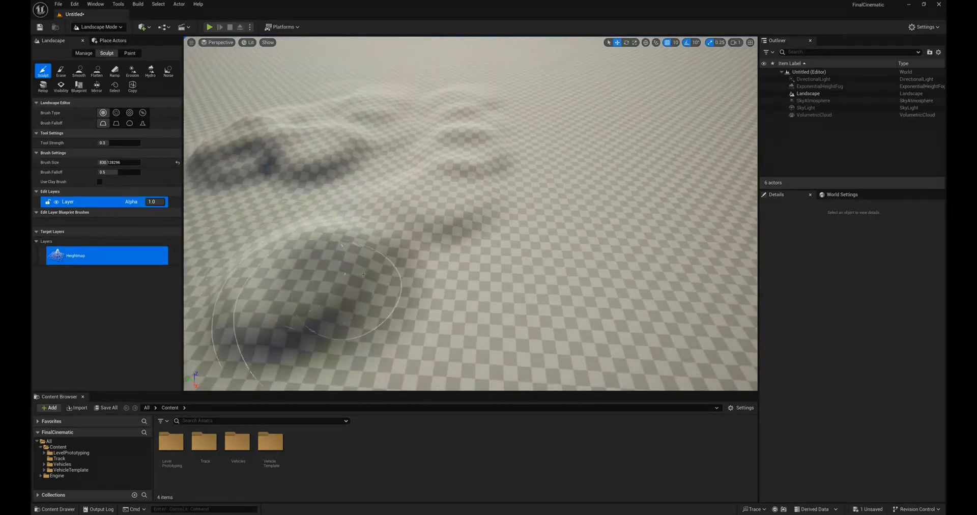
key(s)
right_drag(417, 248, 426, 254)
drag(390, 280, 367, 295)
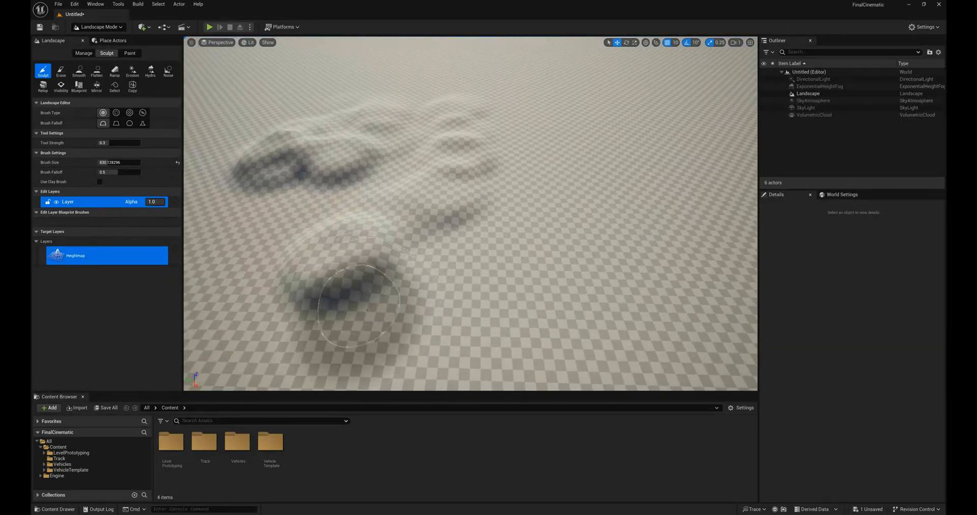
drag(401, 327, 415, 331)
right_drag(402, 300, 415, 290)
drag(211, 224, 234, 213)
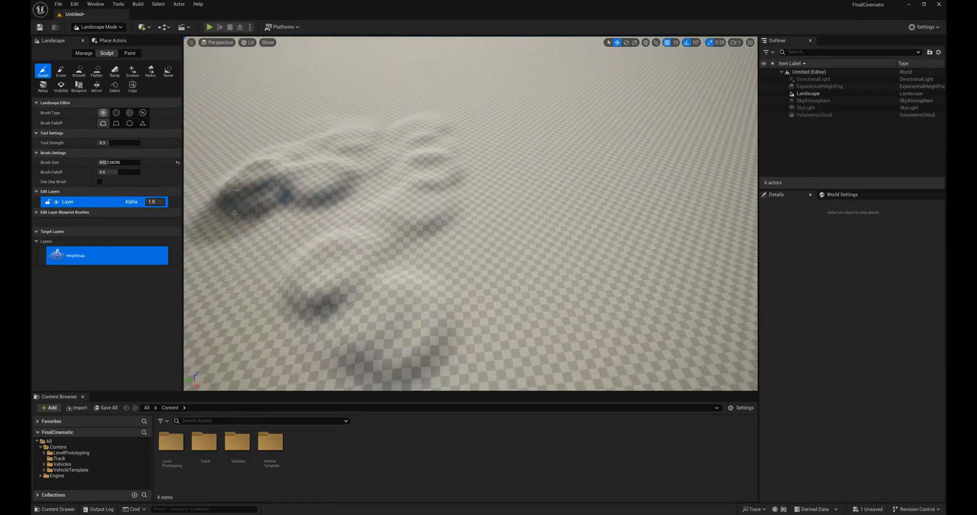
Sculpt a steeper ridge with several peaks along the outer side of the hill range.
right_drag(243, 224, 264, 282)
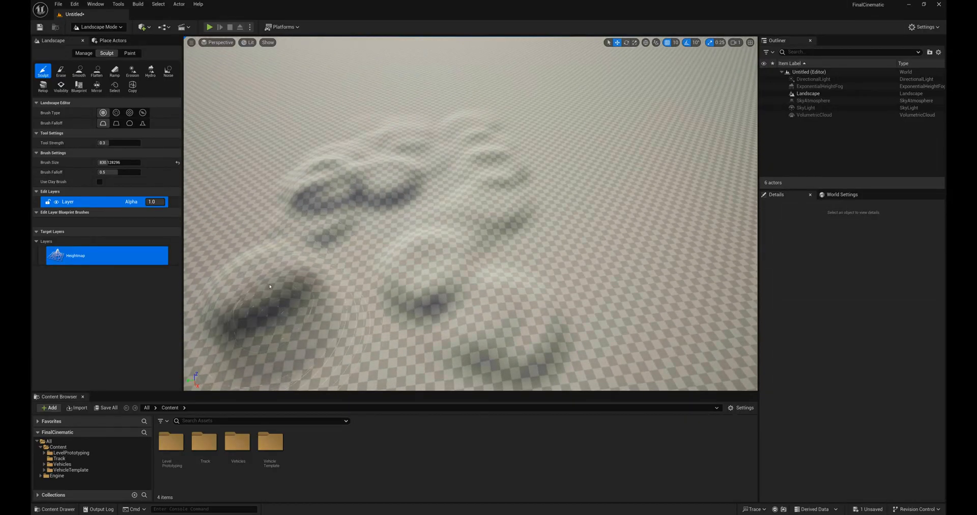
right_drag(303, 270, 302, 259)
key(s)
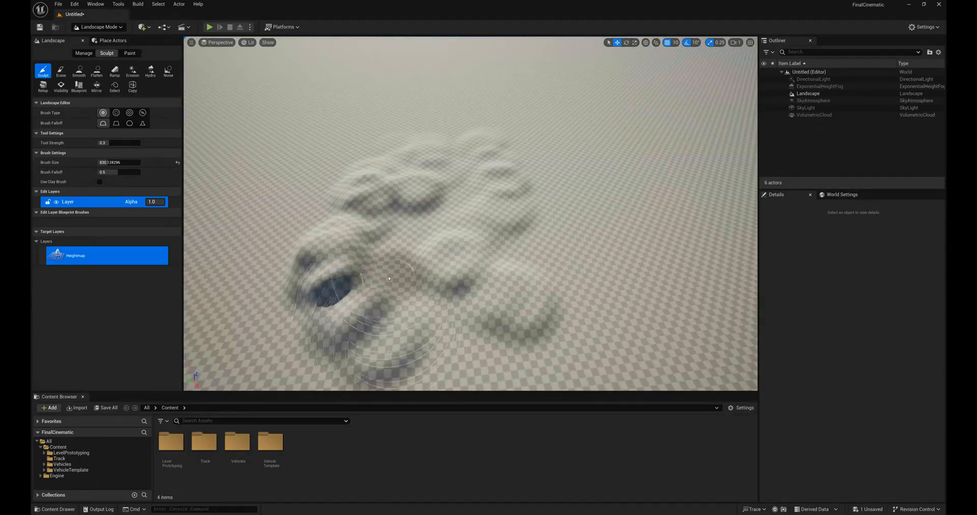
key(s)
mouse_move(350, 268)
right_down()
mouse_move(352, 240)
mouse_move(363, 288)
right_up()
drag(375, 284, 360, 251)
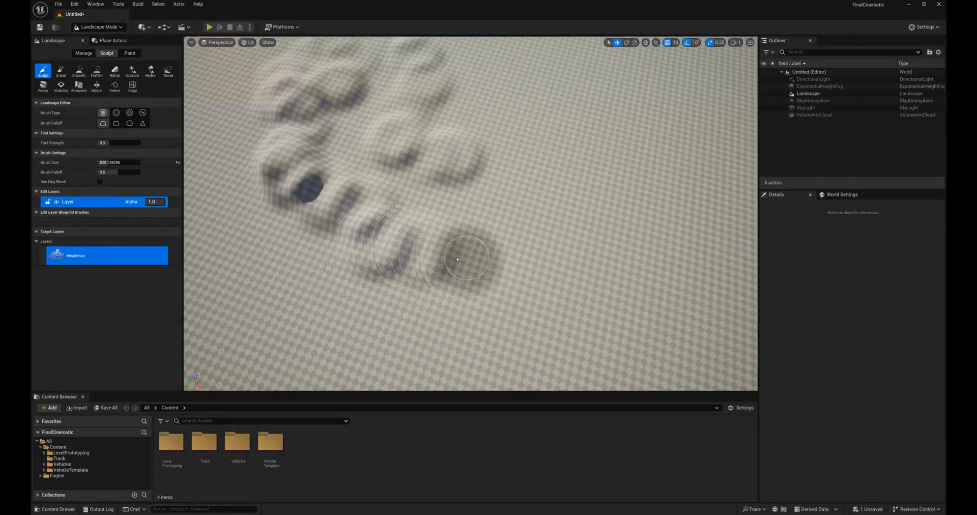
Reduce the sculpt brush size to about 600 and add smaller slopes and ridges to the hills.
mouse_move(325, 198)
right_down()
mouse_move(418, 232)
mouse_move(276, 155)
mouse_move(259, 180)
mouse_move(270, 264)
mouse_move(326, 172)
right_up()
key(w)
scroll(409, 283, down, 10)
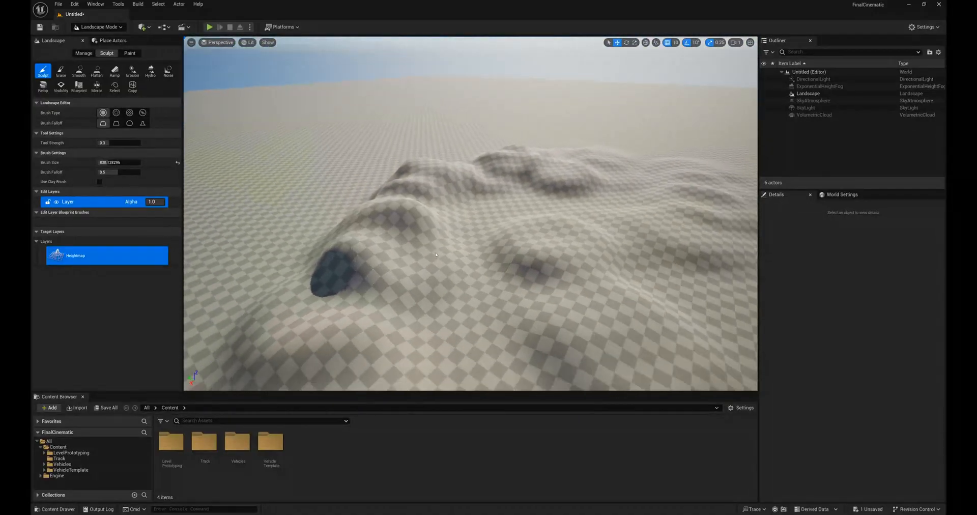
drag(109, 163, 105, 162)
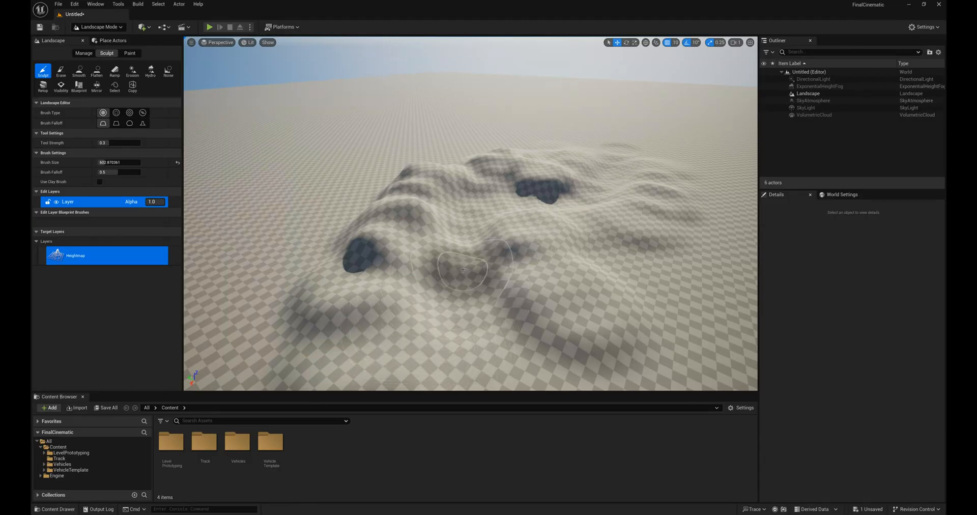
mouse_move(499, 276)
right_down()
mouse_move(497, 359)
mouse_move(497, 267)
mouse_move(496, 340)
mouse_move(476, 250)
mouse_move(487, 230)
mouse_move(546, 220)
mouse_move(534, 245)
mouse_move(381, 336)
mouse_move(560, 240)
mouse_move(545, 230)
mouse_move(551, 220)
right_up()
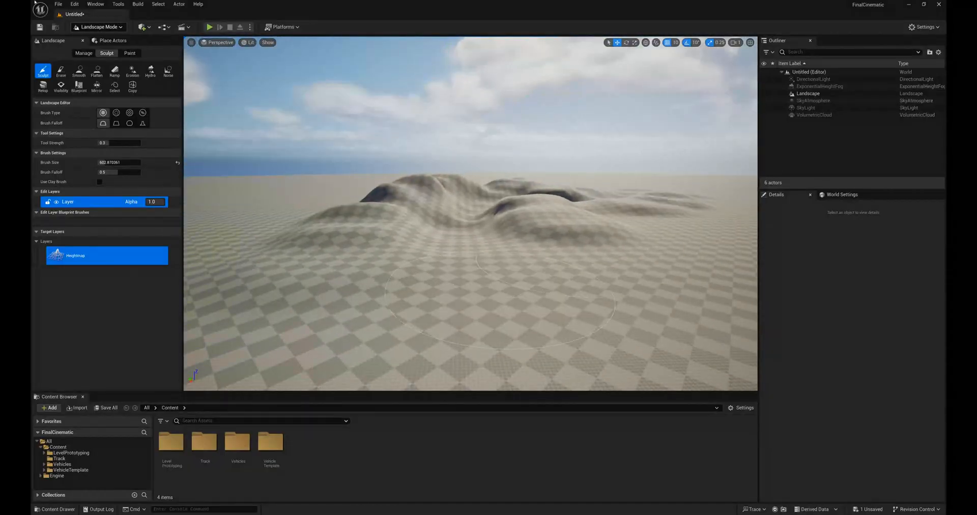
Switch to Selection mode and place a Cylinder geometry brush on the flat ground in front of the hills.
click(94, 27)
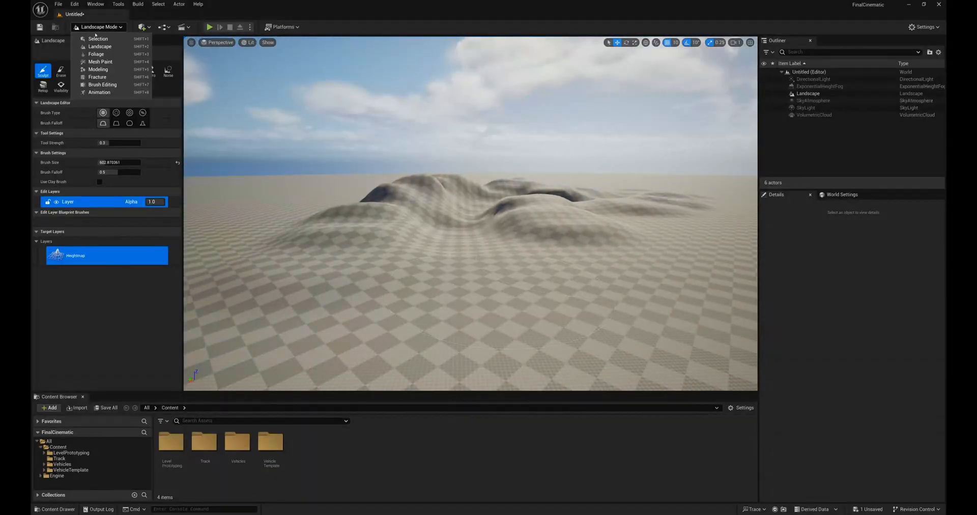
click(97, 40)
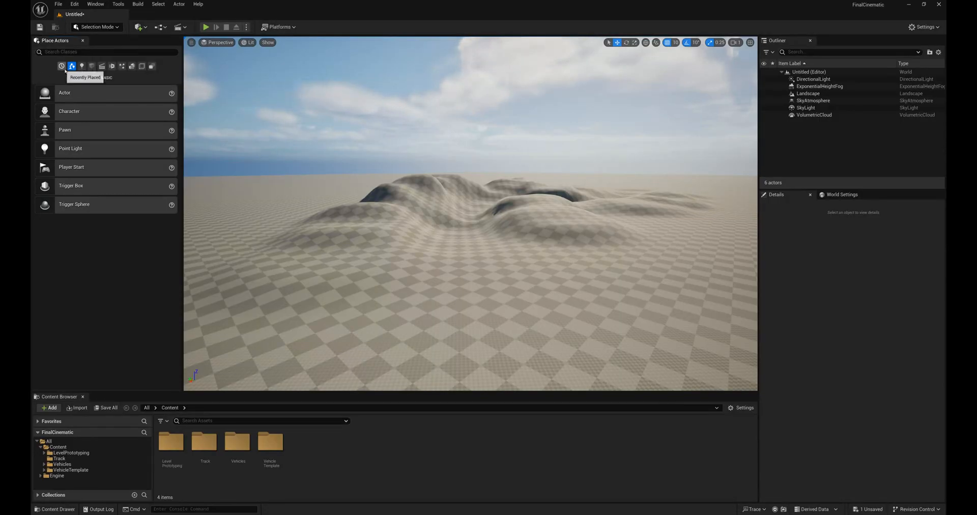
click(132, 66)
mouse_move(61, 130)
mouse_down()
mouse_move(51, 137)
mouse_move(338, 273)
mouse_move(348, 288)
mouse_up()
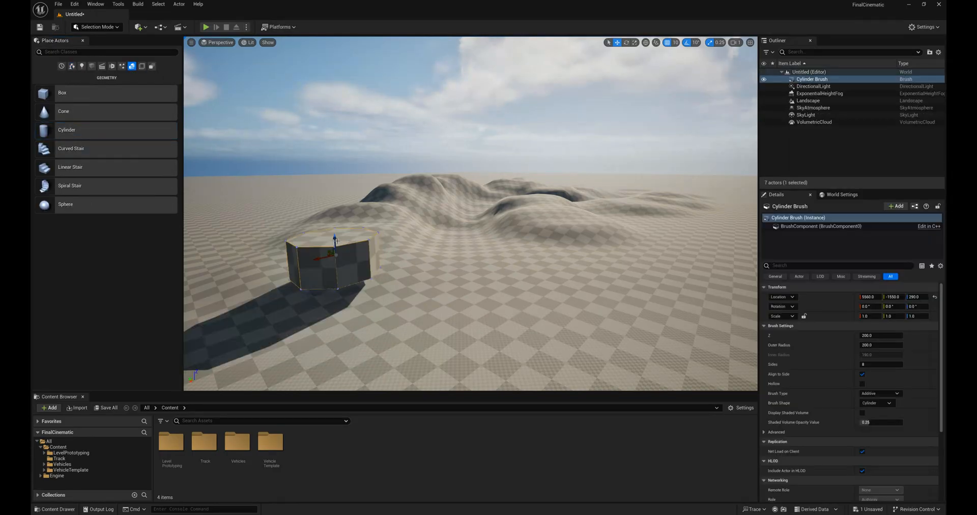
Lower the cylinder brush to a Z location of 190 and make it a tall pillar about 1150 high with an outer radius of about 59.
drag(334, 238, 335, 257)
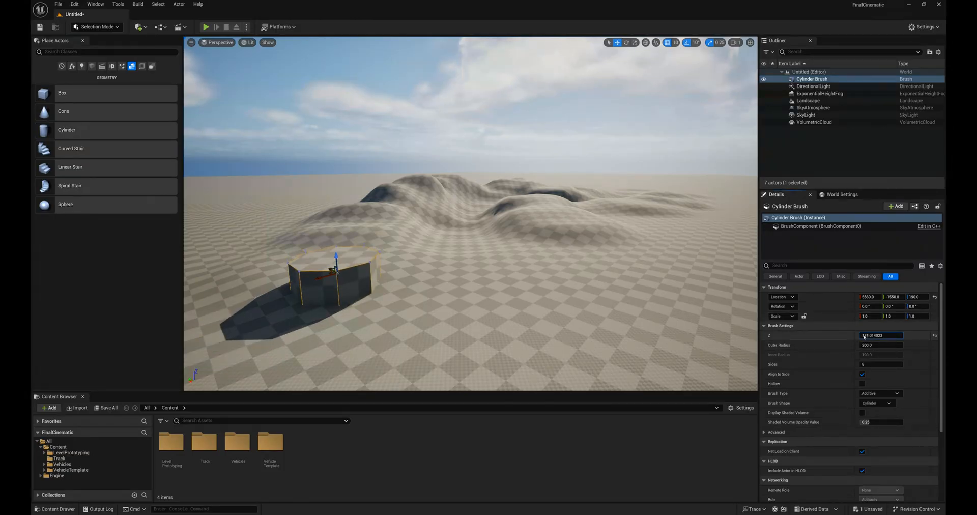
drag(871, 335, 941, 332)
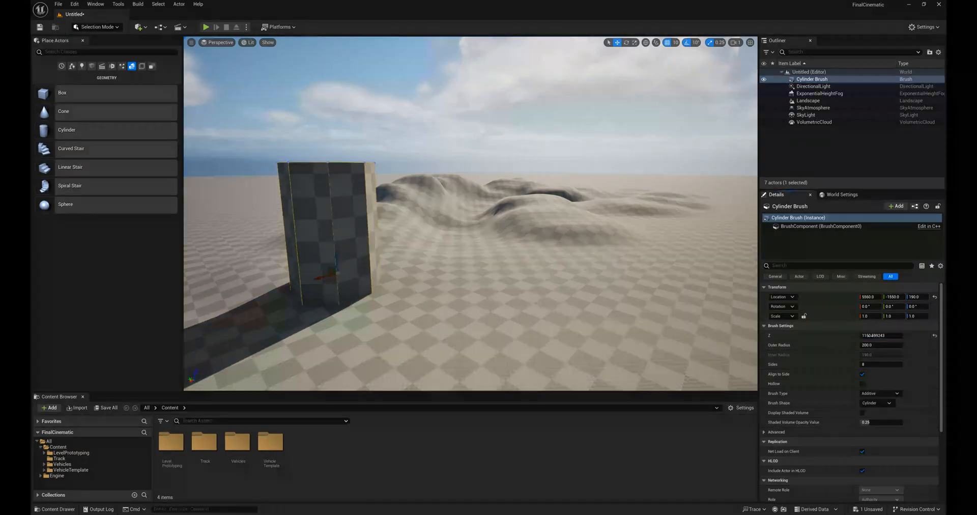
drag(876, 345, 815, 343)
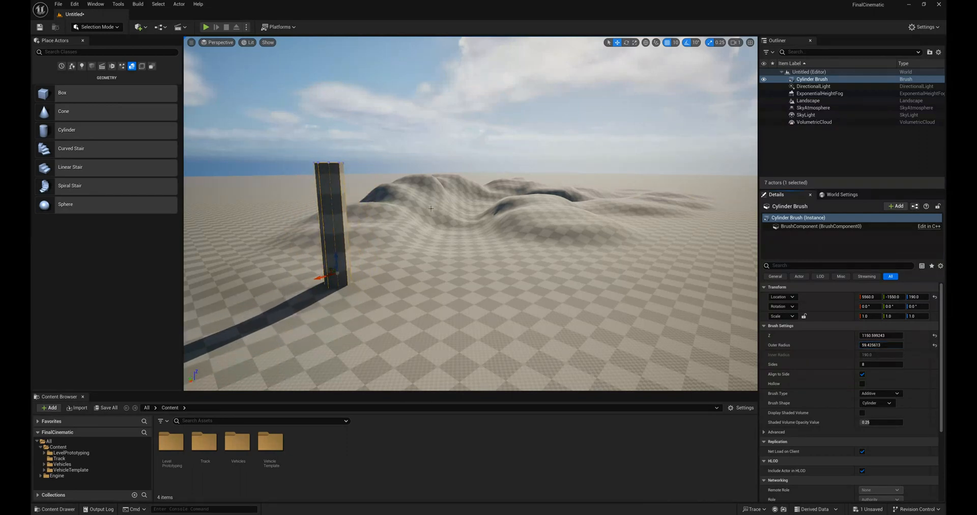
Lower the pillar to a Z location of 170 and set the level's GameMode Override to OffroadGameMode.
drag(336, 266, 336, 259)
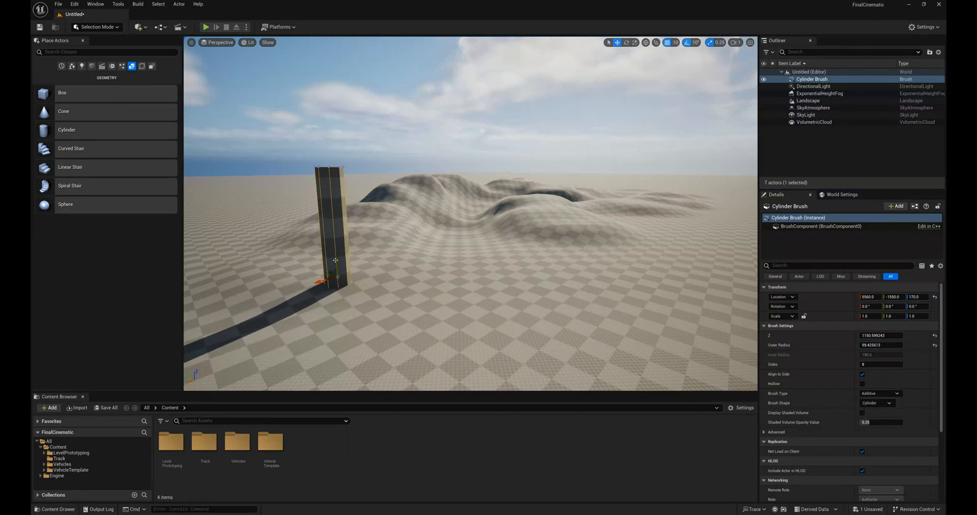
click(838, 194)
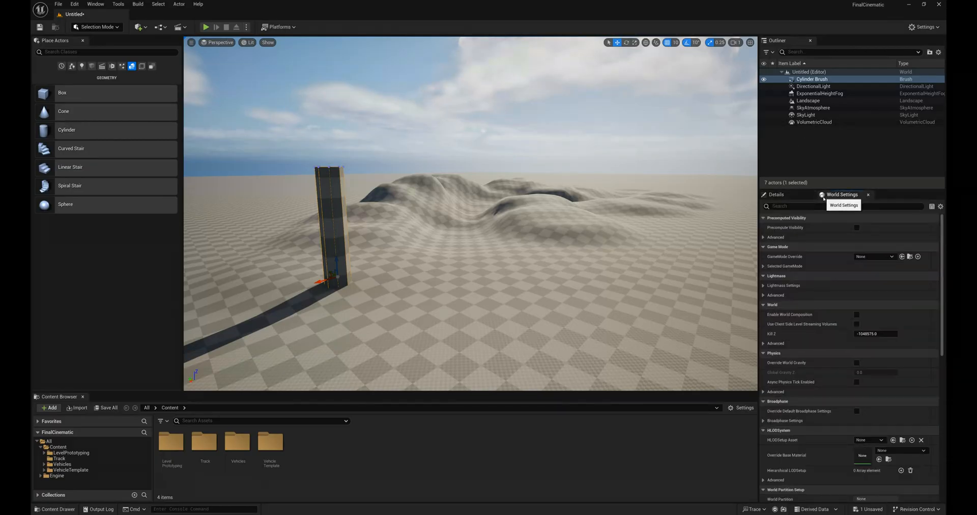
click(889, 258)
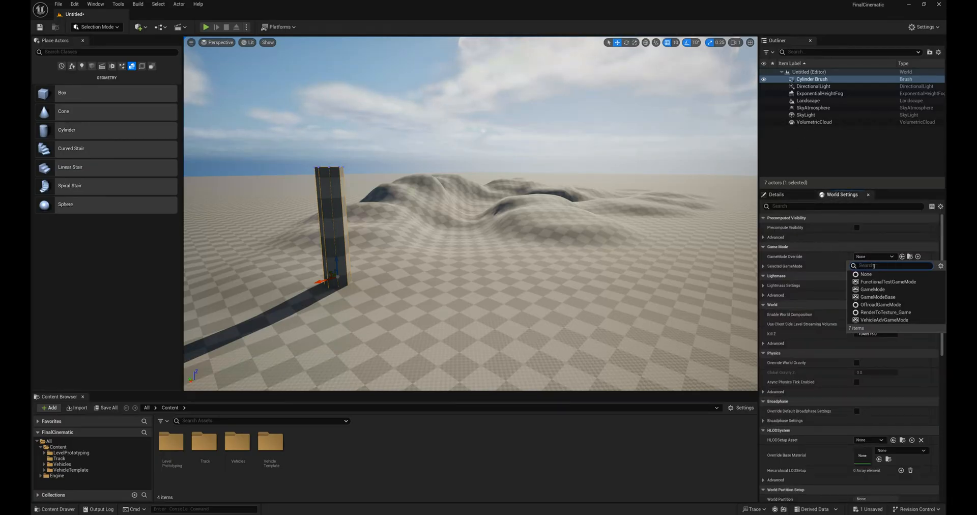
click(873, 305)
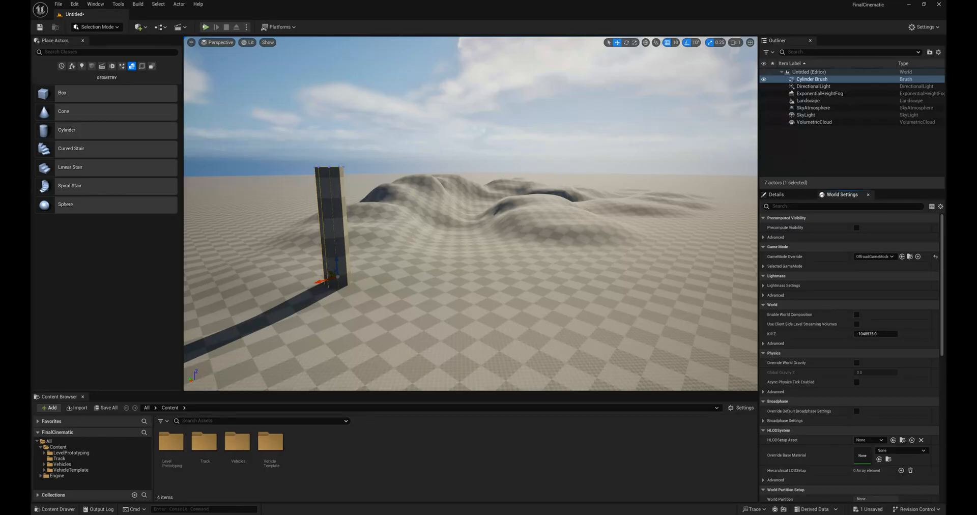
Play-test the level by driving the offroad car around the landscape, and end the session.
key(alt+p)
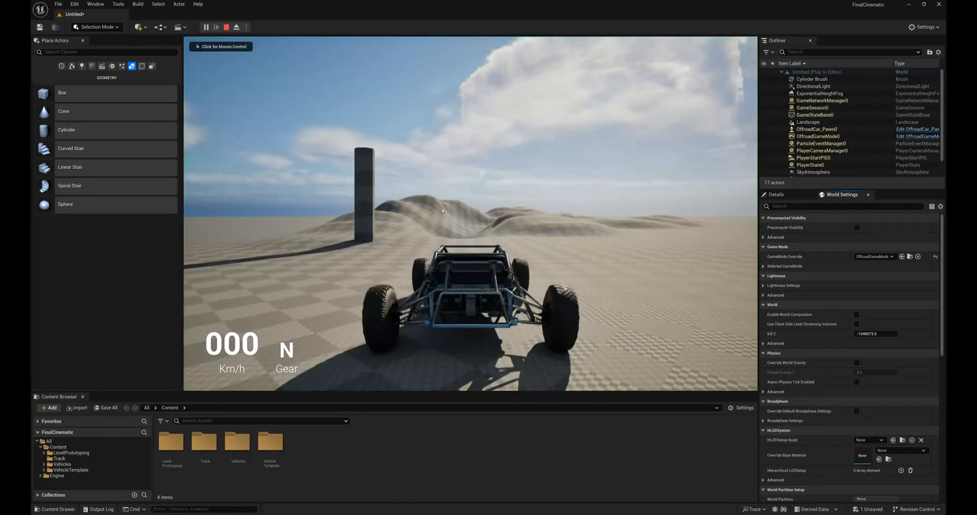
click(442, 210)
key(w)
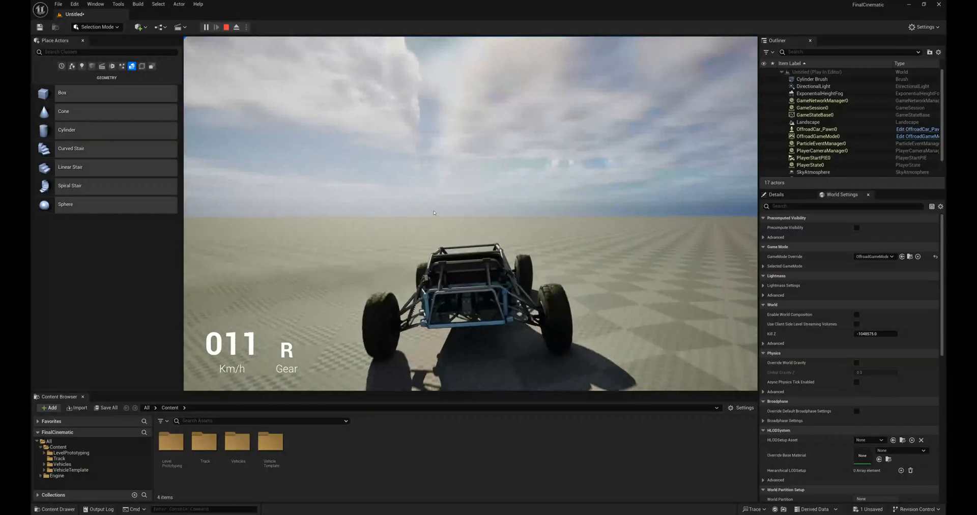
key(Escape)
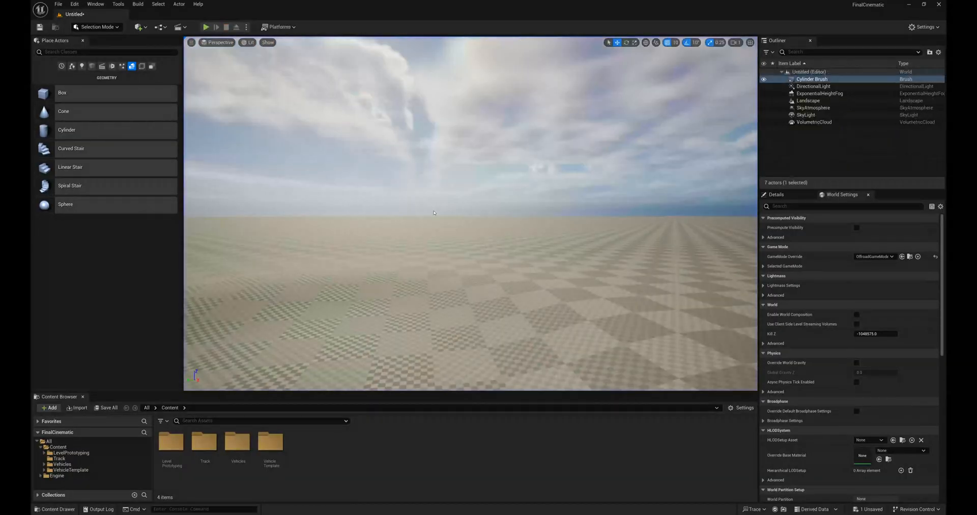
Duplicate the cylinder pillar and offset the copy from the original on the flat ground along one horizontal axis.
mouse_move(390, 211)
right_down()
mouse_move(387, 224)
mouse_move(354, 218)
mouse_move(384, 231)
mouse_move(356, 229)
mouse_move(407, 228)
right_up()
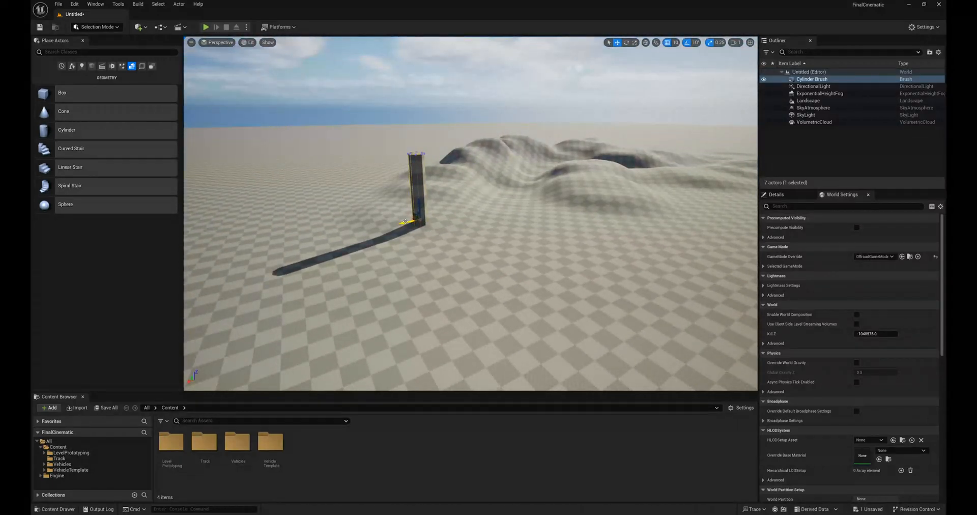
alt+drag(404, 223, 407, 223)
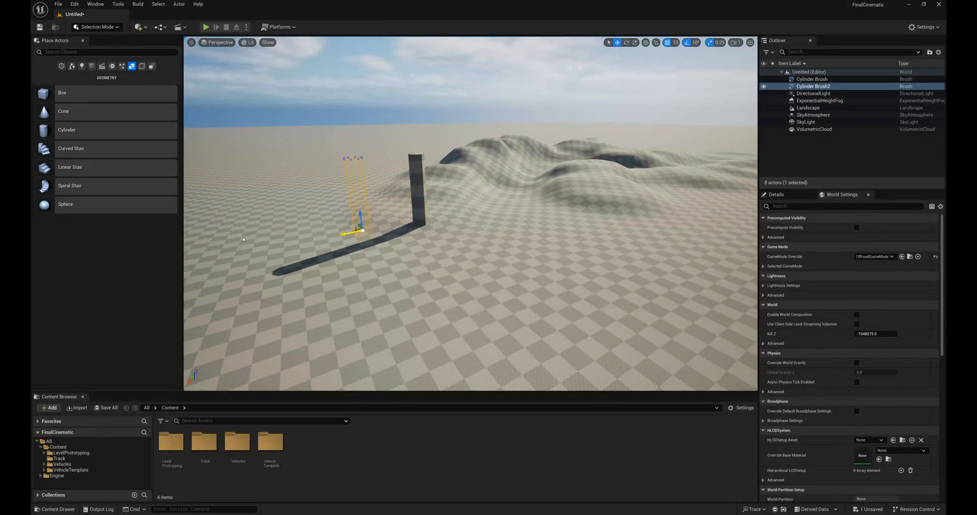
alt+drag(243, 240, 354, 215)
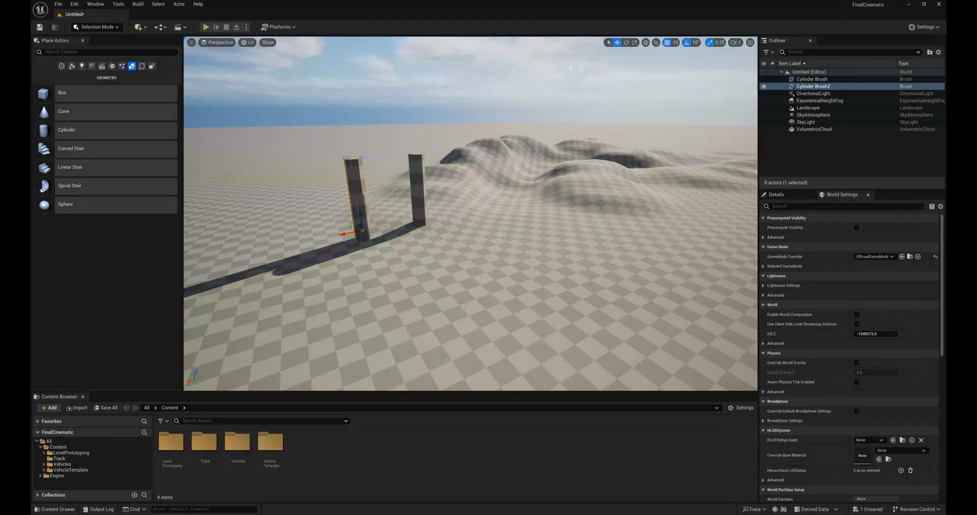
Move the duplicated pillar across the flat ground so the two pillars stand widely apart like a gateway before the hills.
right_drag(345, 236, 402, 204)
mouse_move(448, 213)
mouse_down()
mouse_move(509, 232)
mouse_move(517, 258)
mouse_up()
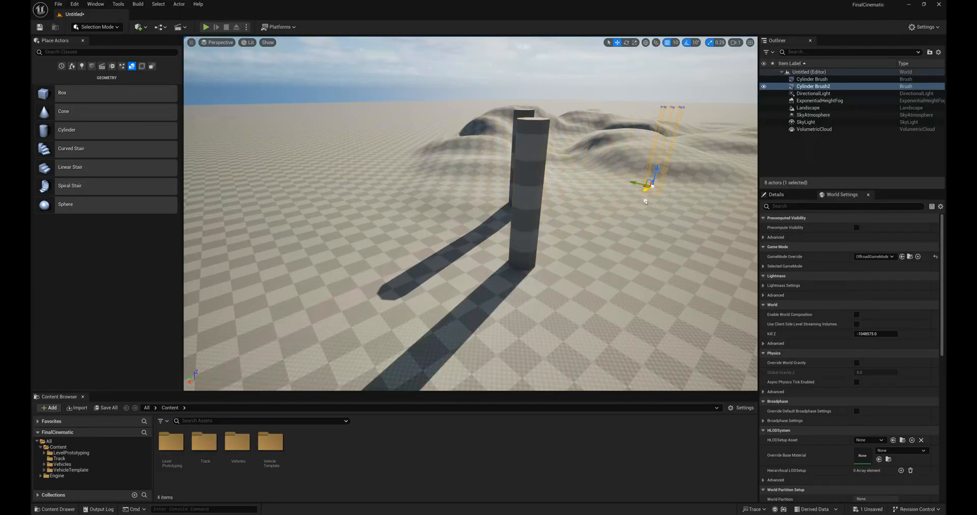
drag(646, 202, 645, 203)
right_drag(477, 230, 519, 215)
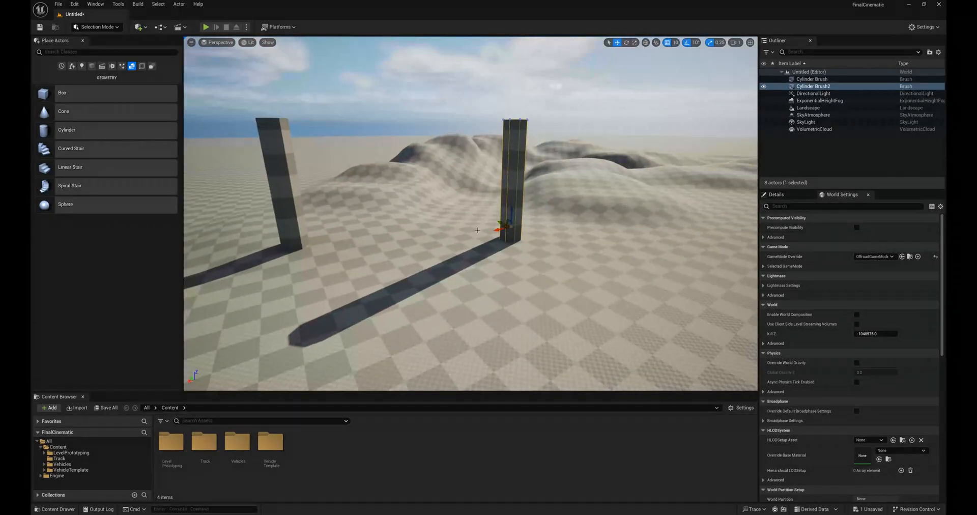
drag(542, 221, 590, 228)
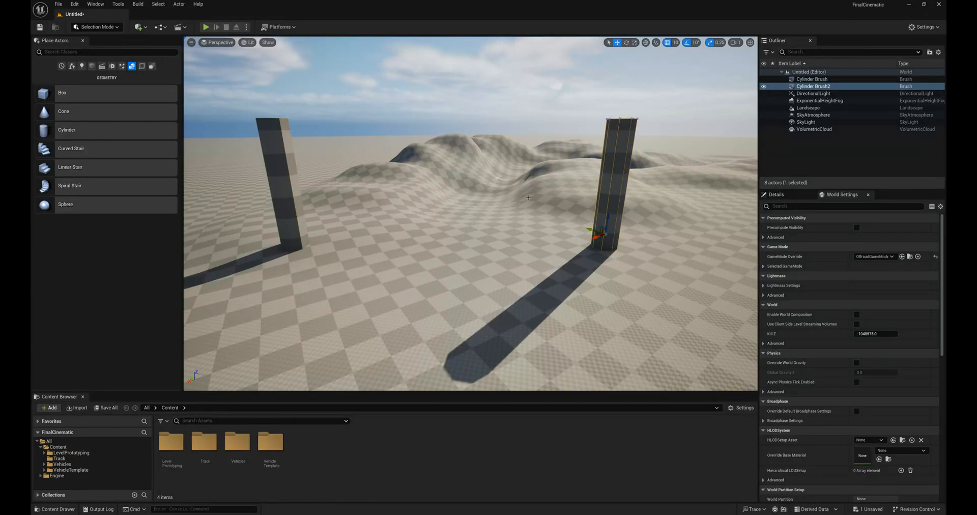
right_drag(555, 193, 492, 268)
scroll(493, 268, down, 10)
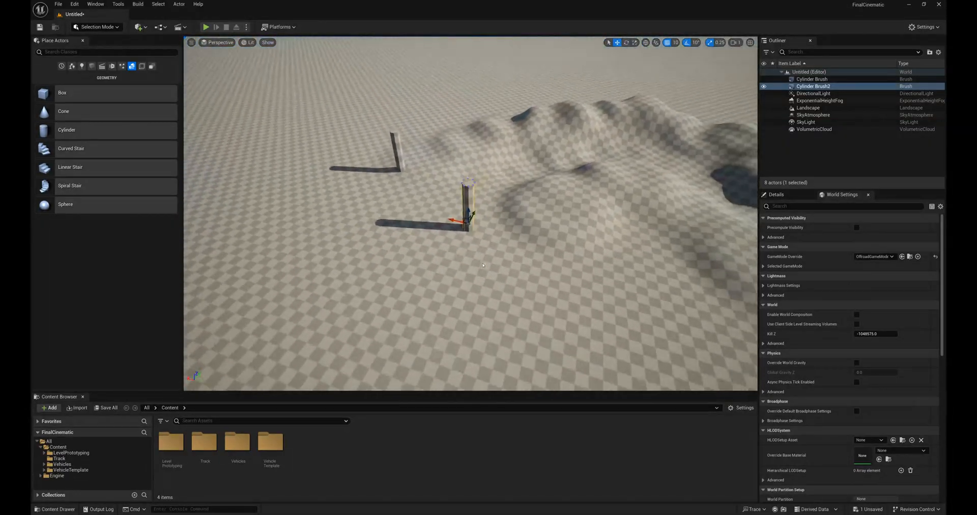
scroll(484, 265, up, 8)
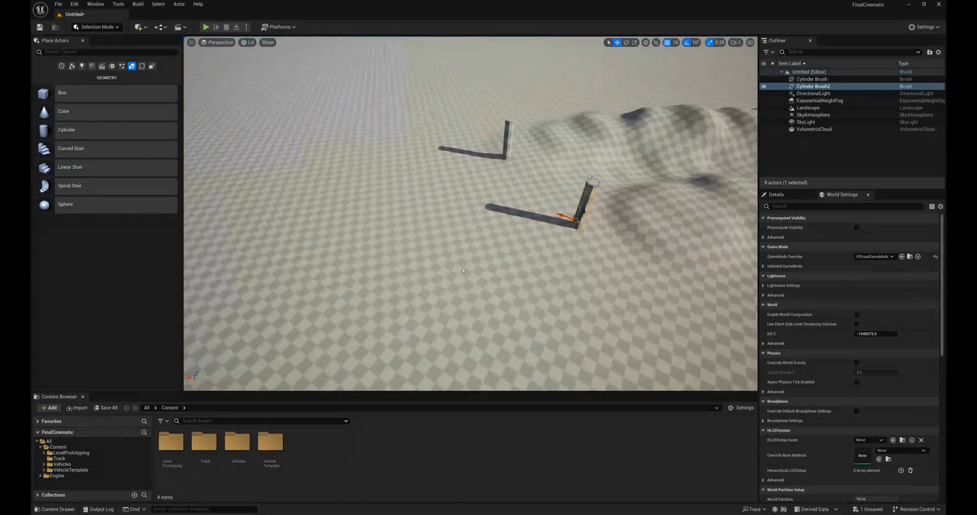
right_drag(484, 265, 573, 194)
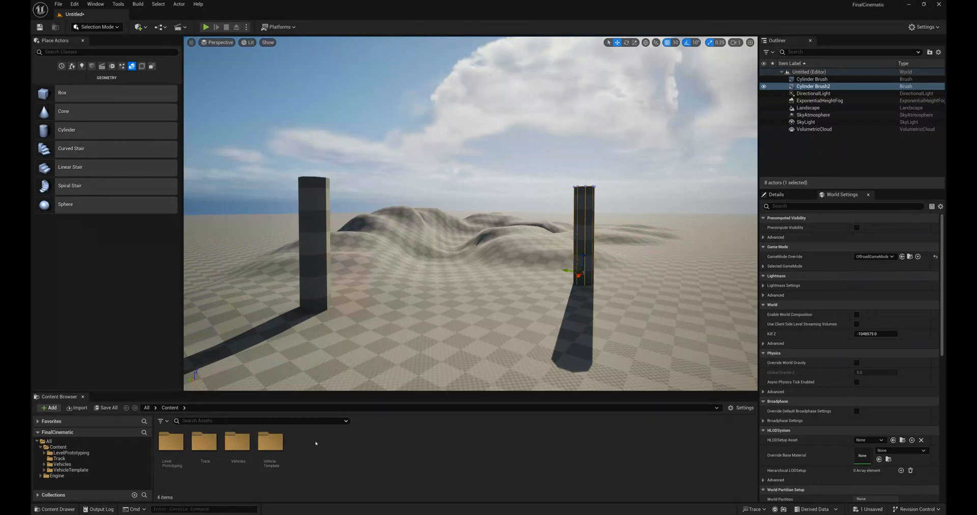
Create a folder named Mixamo in the Content folder and open it.
right_click(316, 446)
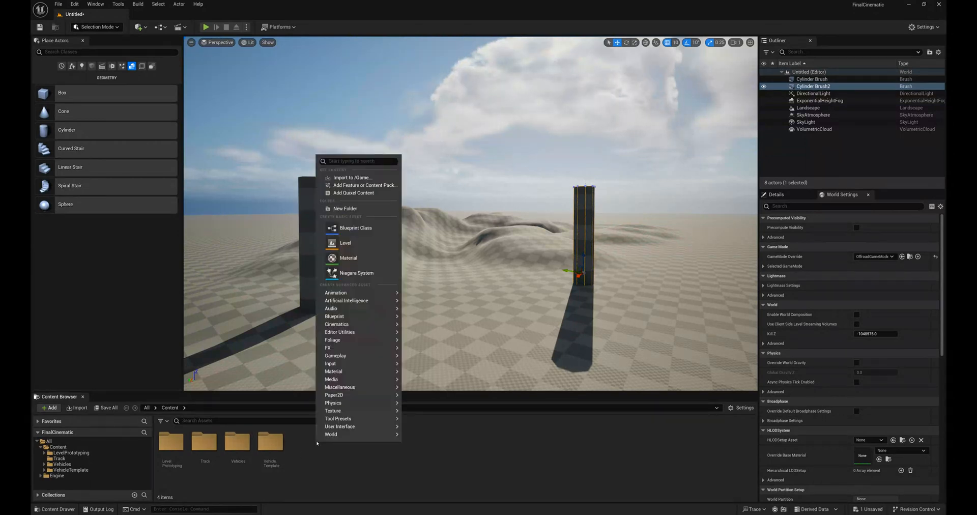
click(356, 209)
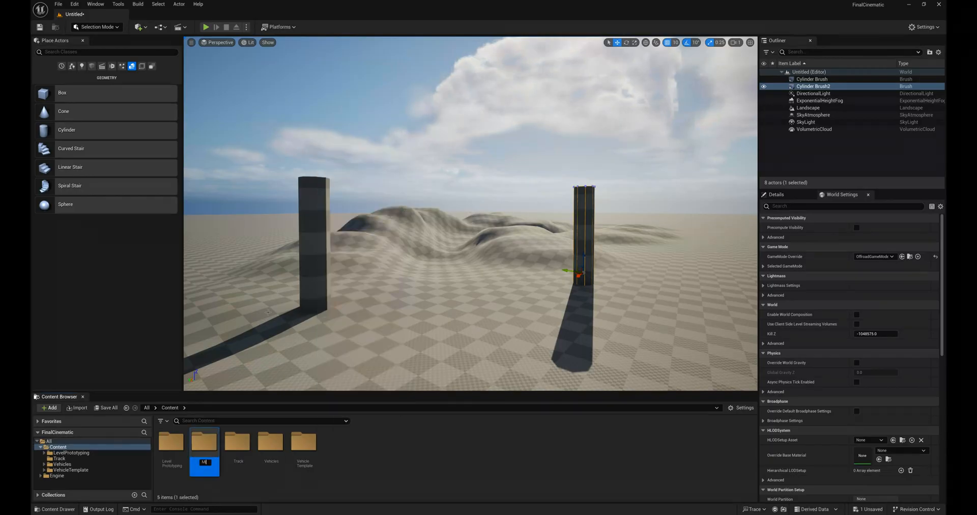
key(Return)
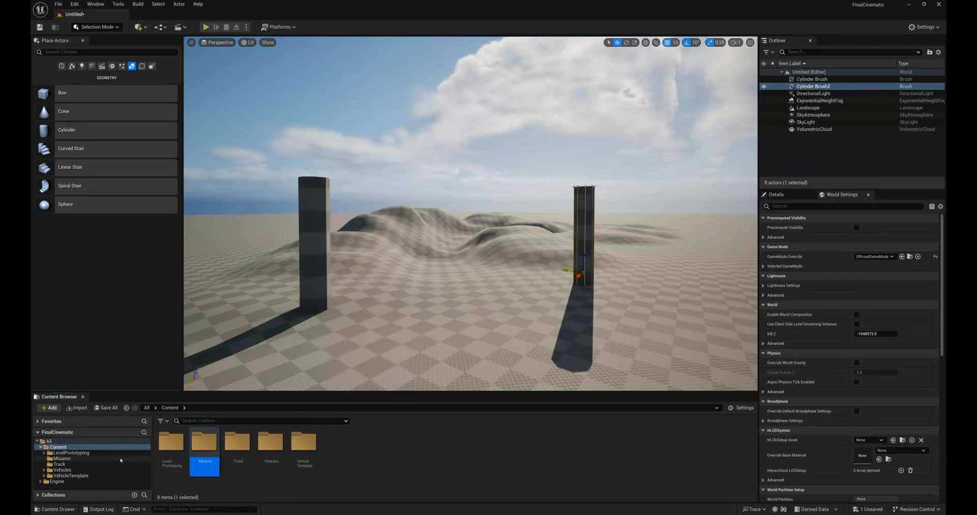
double_click(199, 461)
Import T-Pose.fbx from the Environment Cinematic folder as a skeletal mesh with Import Animations enabled, and dismiss the message log.
click(77, 407)
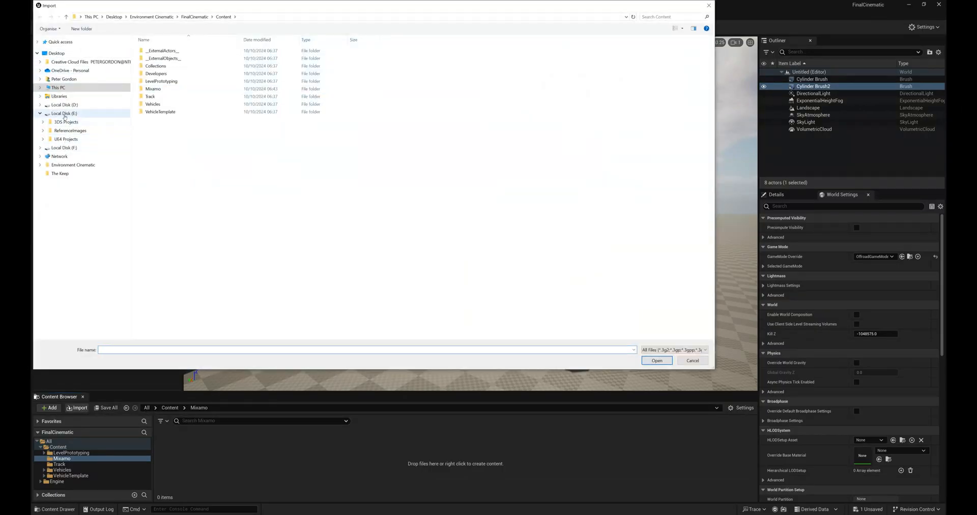
click(73, 165)
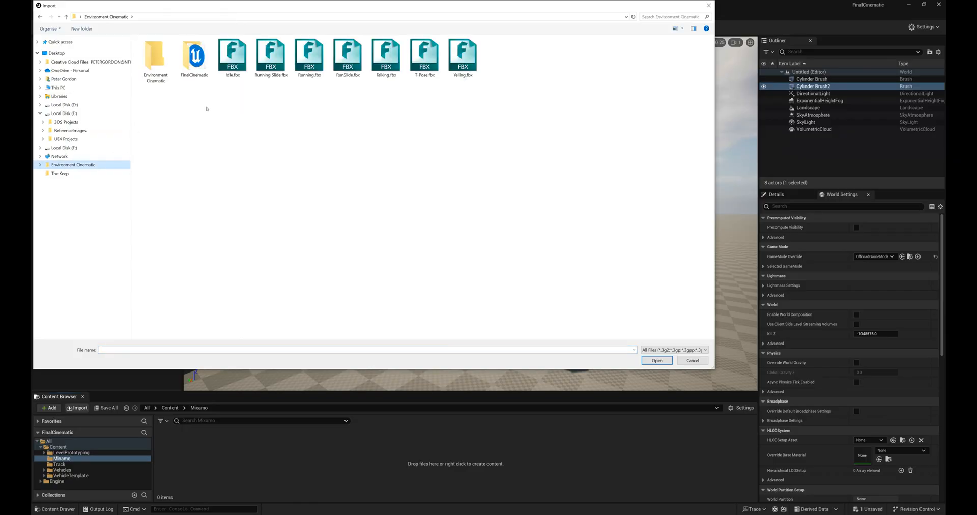
double_click(424, 56)
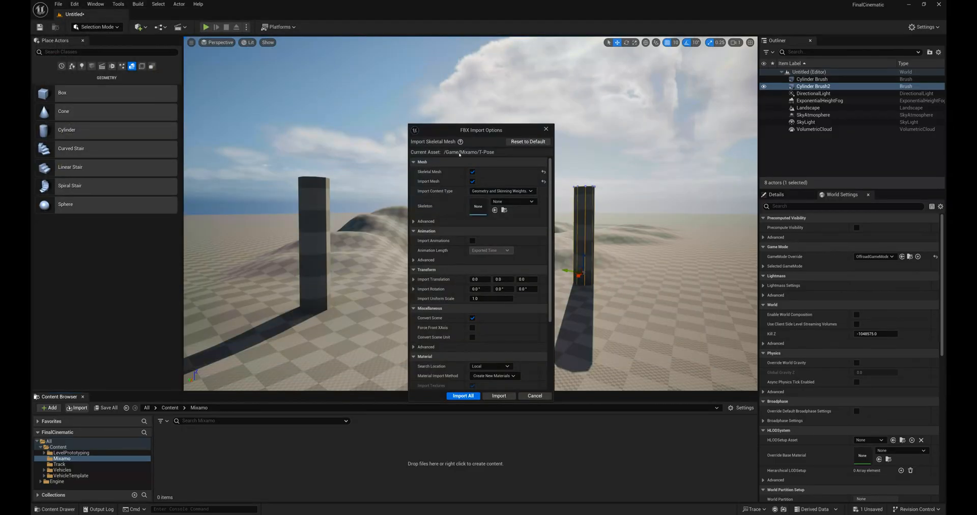
click(473, 241)
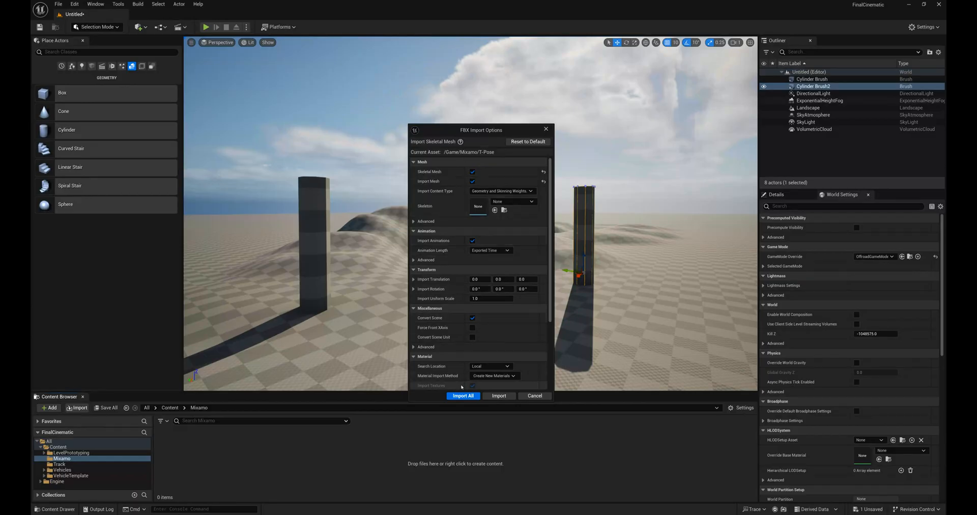
click(462, 396)
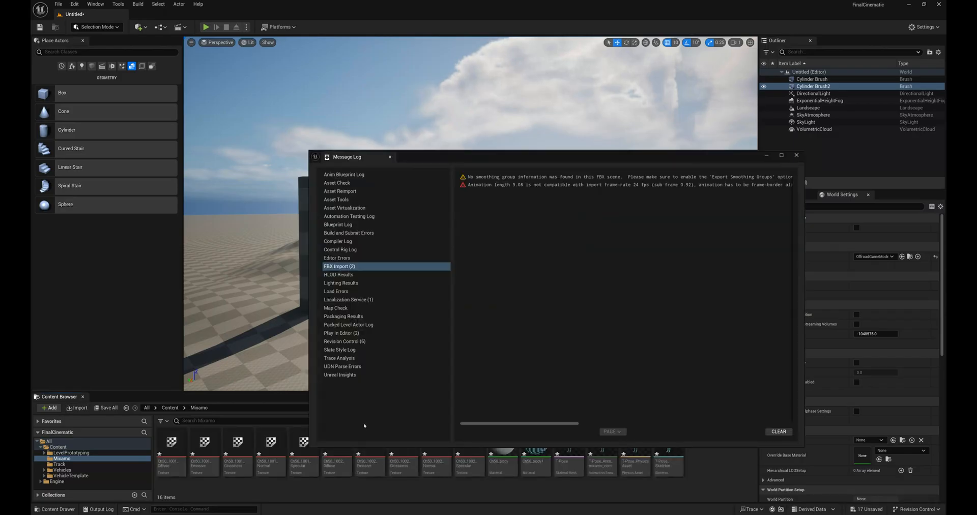
click(796, 155)
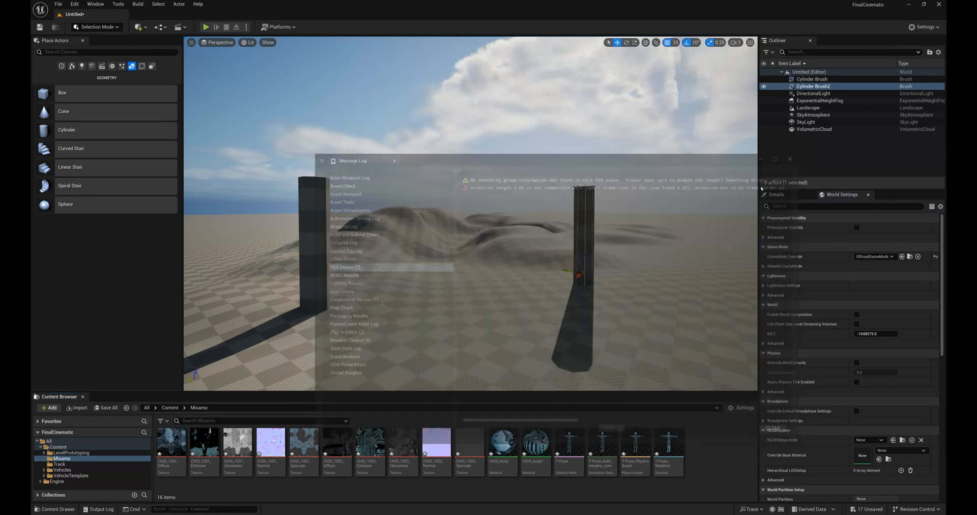
Save all unsaved assets and save the level as Cinematic in the Content folder.
click(109, 408)
click(545, 341)
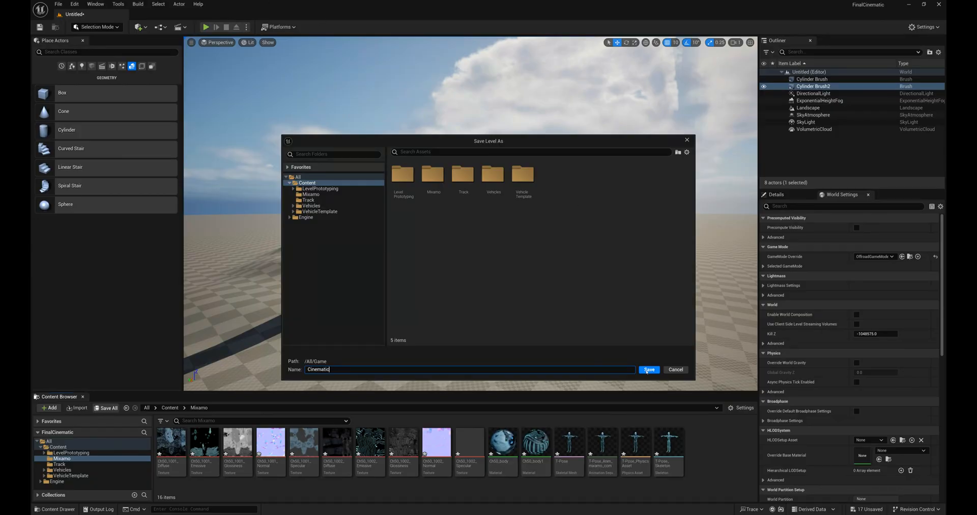
click(648, 370)
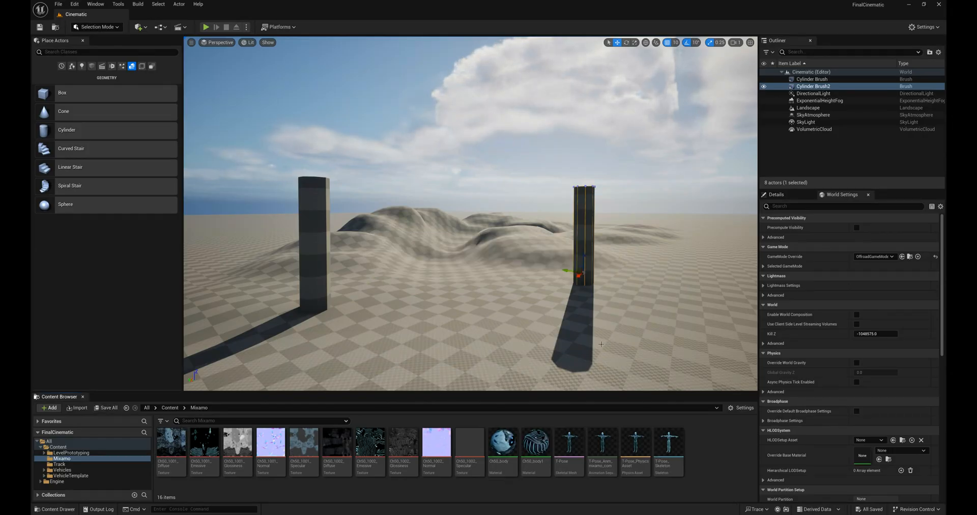
Place the T-Pose skeletal mesh on the ground between the two pillars and rotate it around its vertical axis.
drag(476, 393, 369, 358)
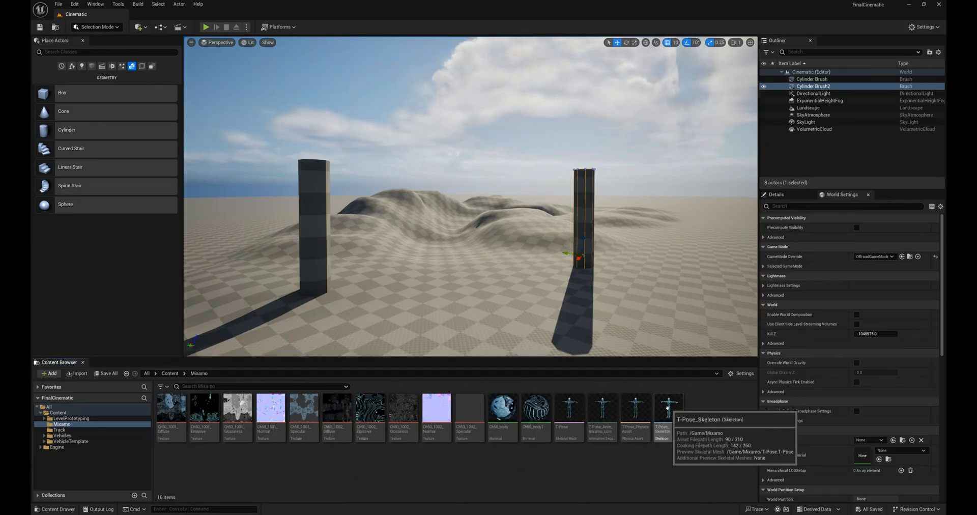
mouse_move(547, 404)
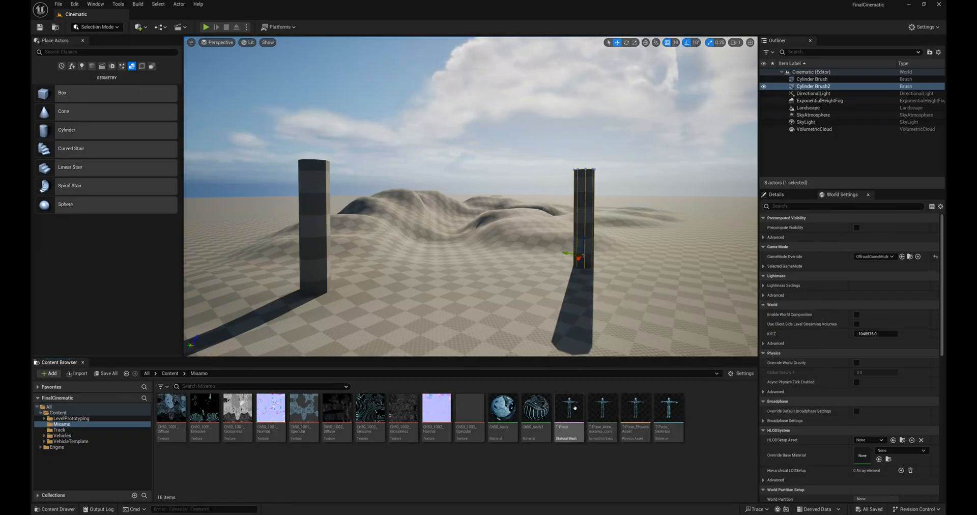
drag(560, 427, 511, 243)
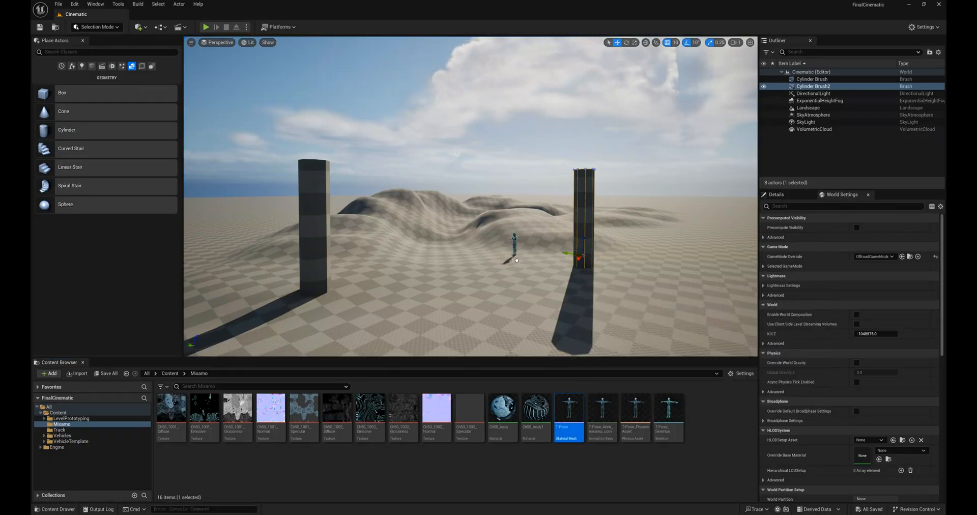
key(e)
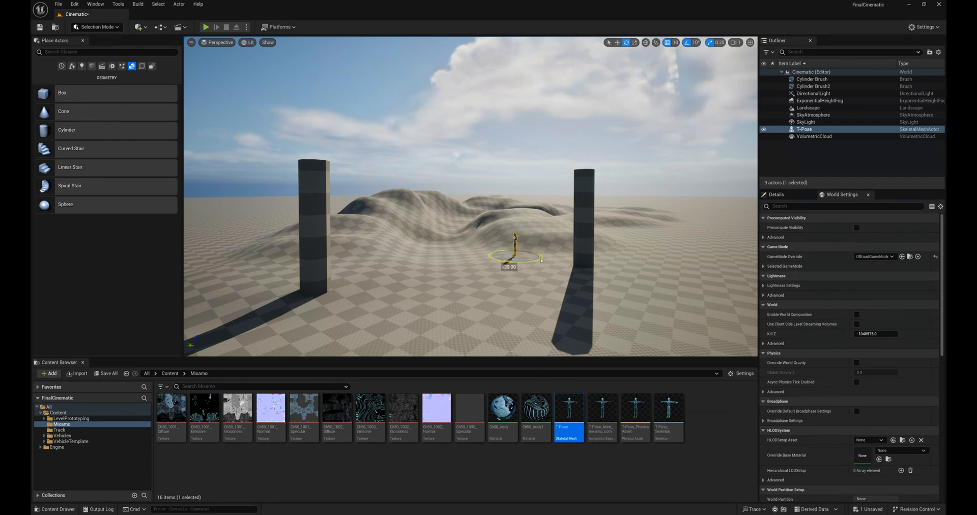
drag(591, 259, 591, 259)
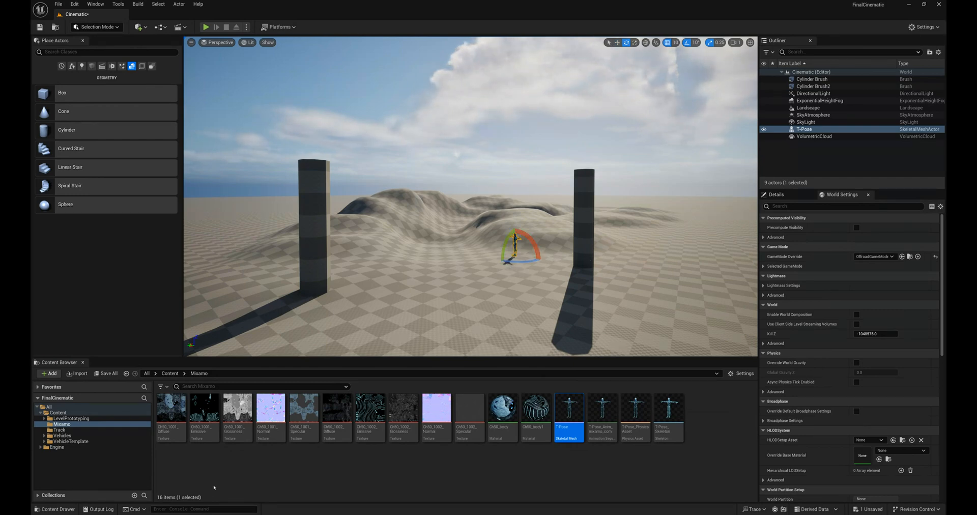
Import Yelling.fbx into the Mixamo folder as an animation on T-Pose_Skeleton with Import Mesh disabled, and dismiss the message log.
click(214, 487)
click(77, 373)
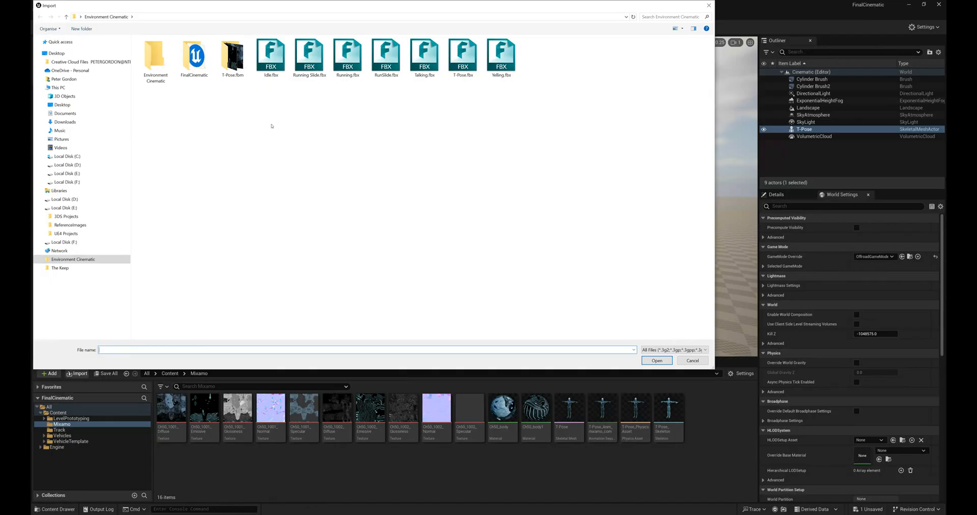
double_click(502, 56)
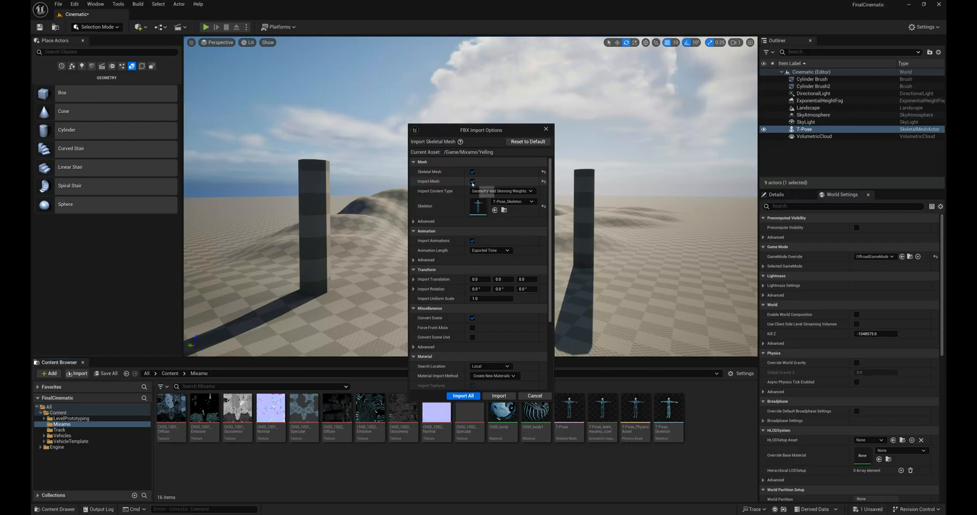
click(473, 182)
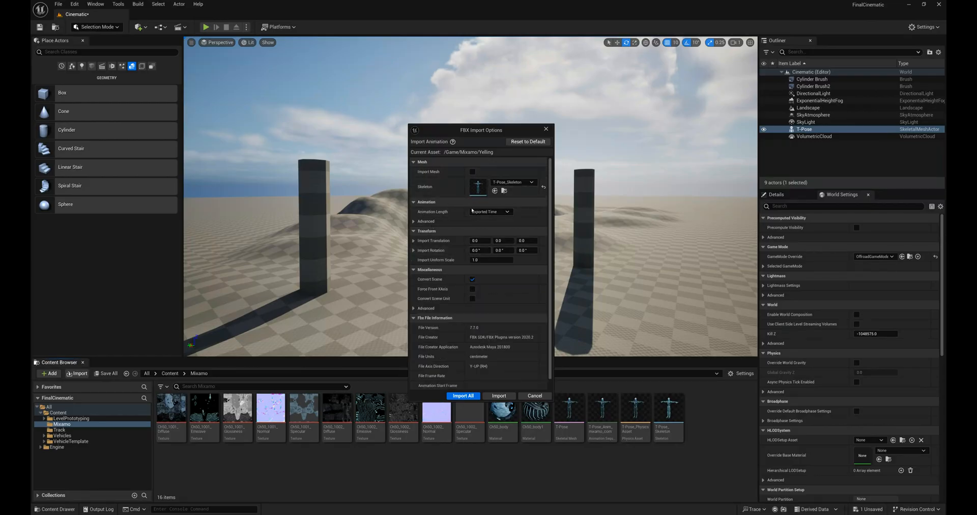
click(468, 396)
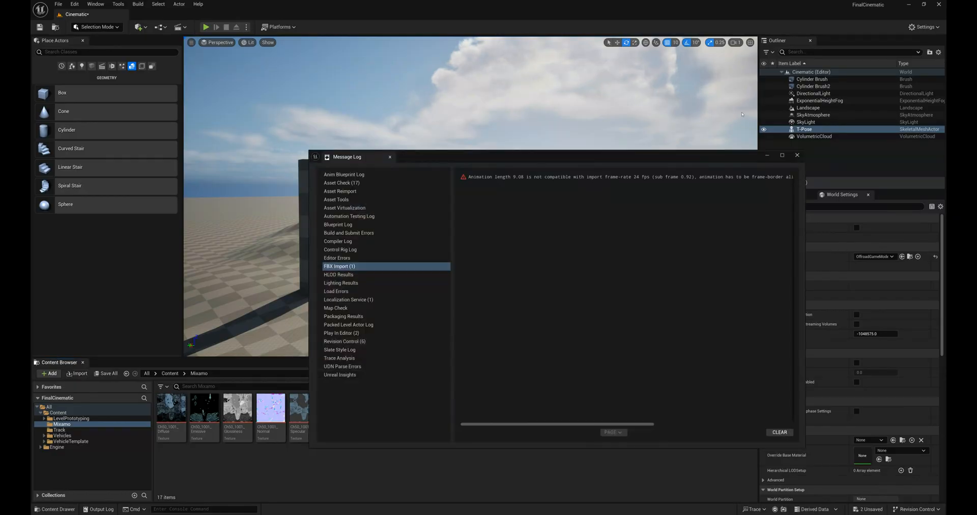
click(798, 155)
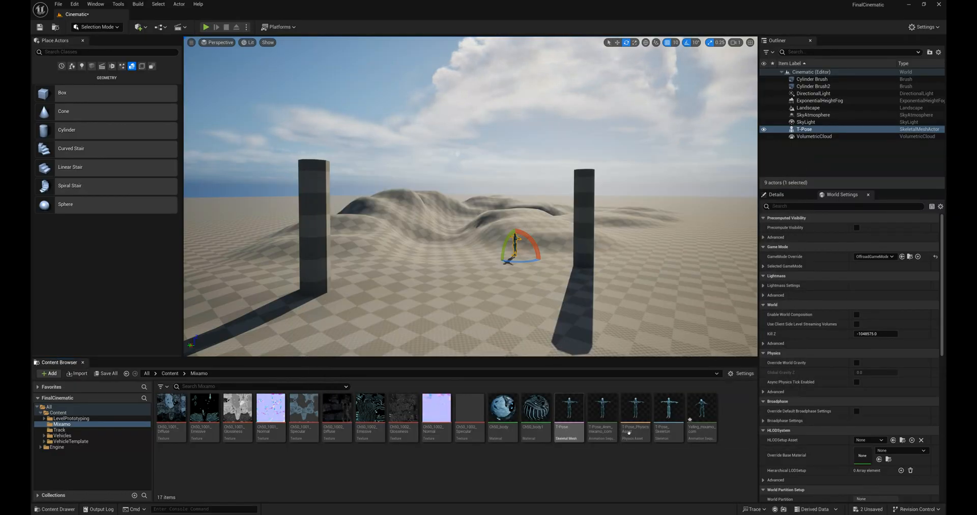
Preview the imported Yelling animation in an enlarged animation editor, close it, and save all unsaved content.
mouse_move(702, 408)
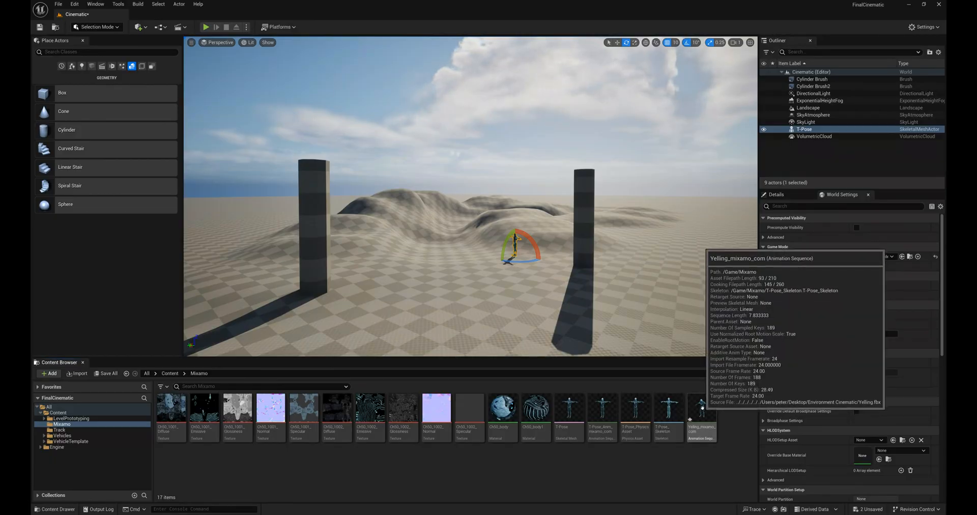
click(702, 407)
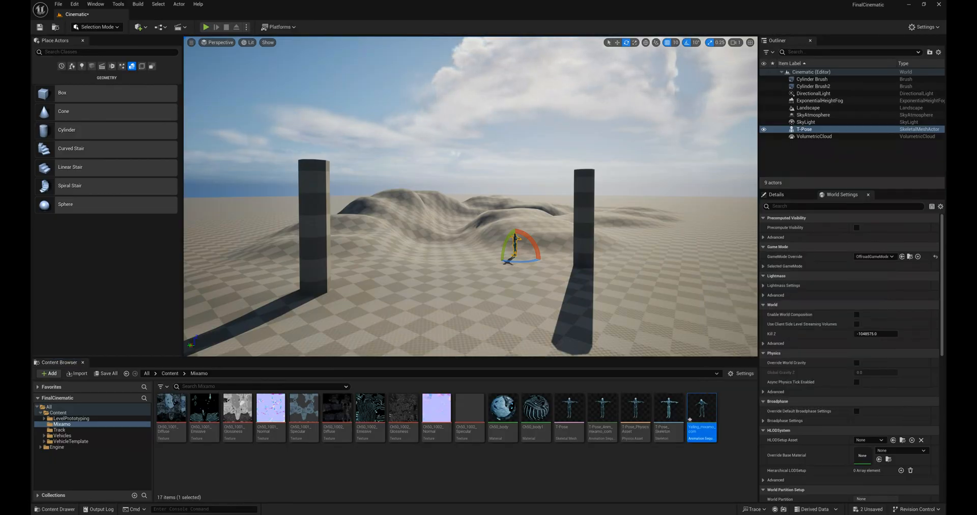
double_click(702, 408)
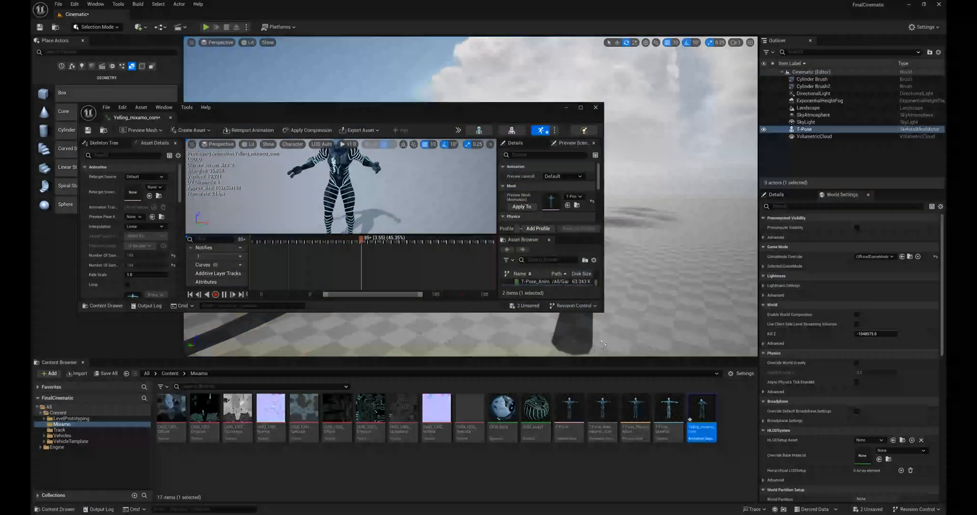
drag(603, 309, 580, 420)
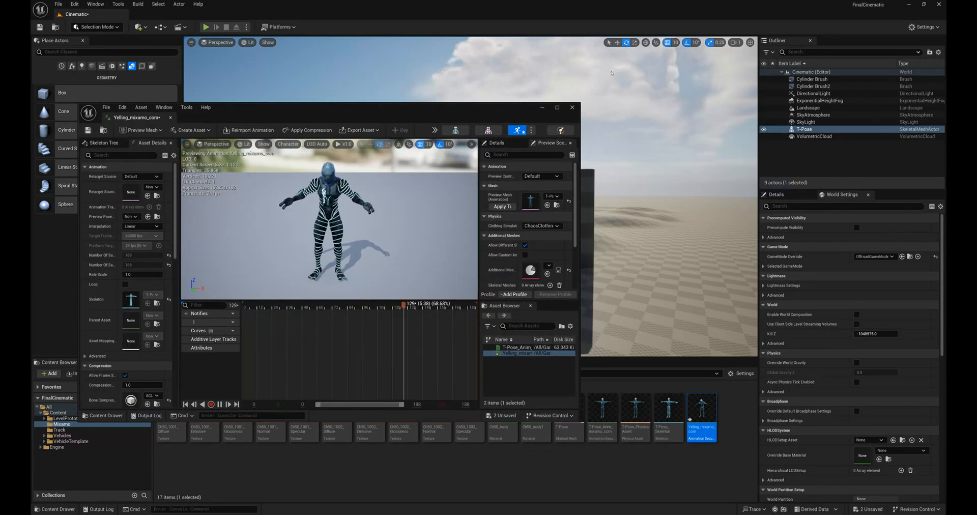
click(572, 107)
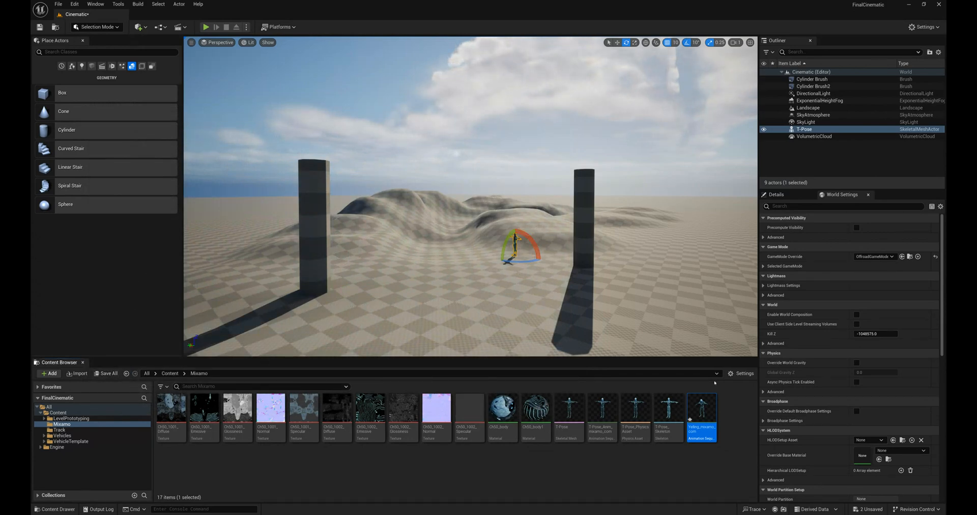
click(101, 375)
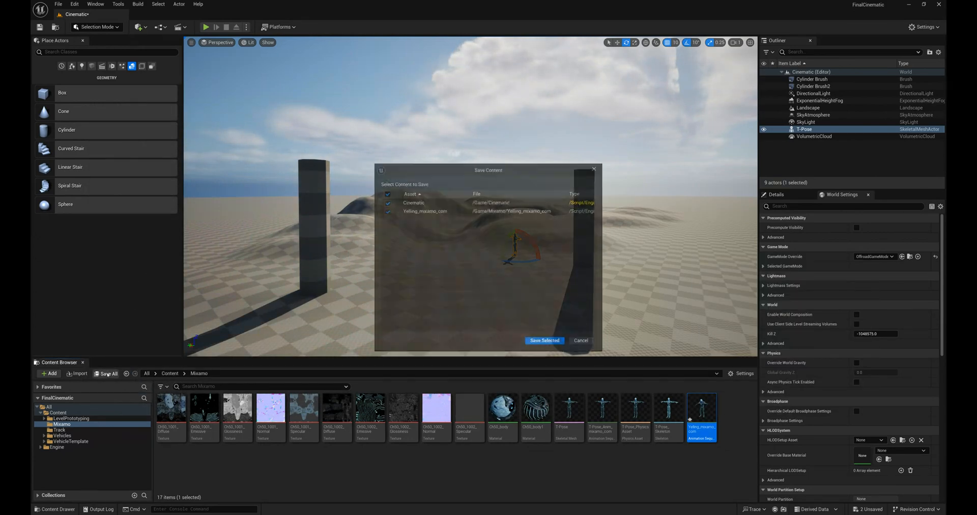
click(540, 342)
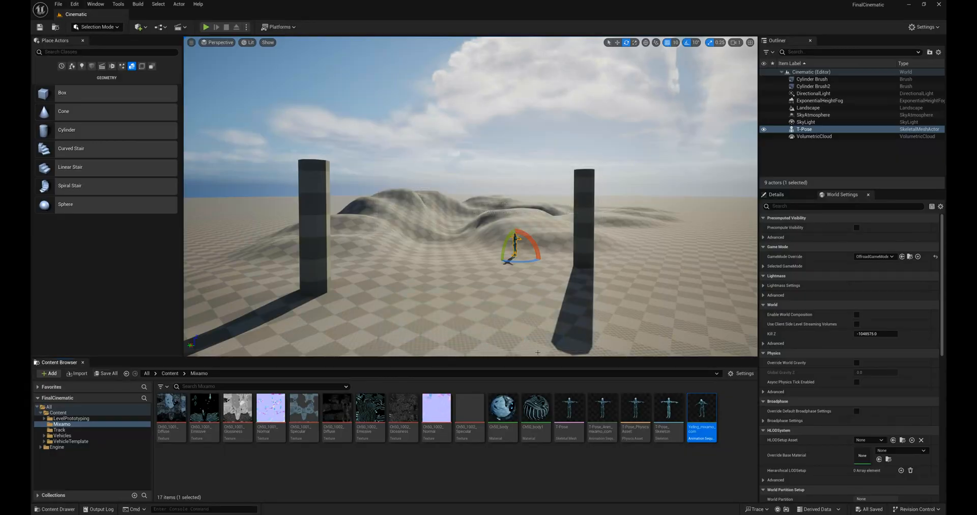
Open the Take Recorder for the Cinematic level.
click(105, 5)
mouse_move(122, 32)
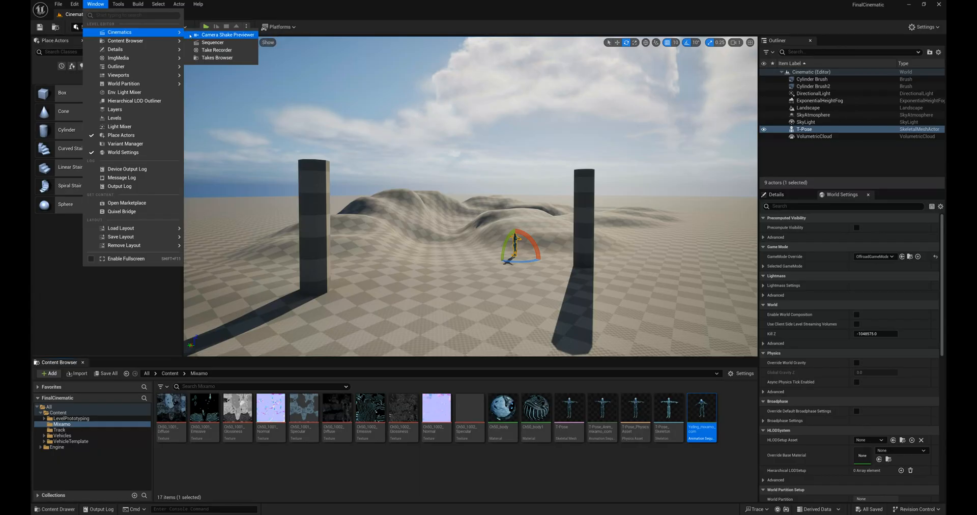
click(217, 50)
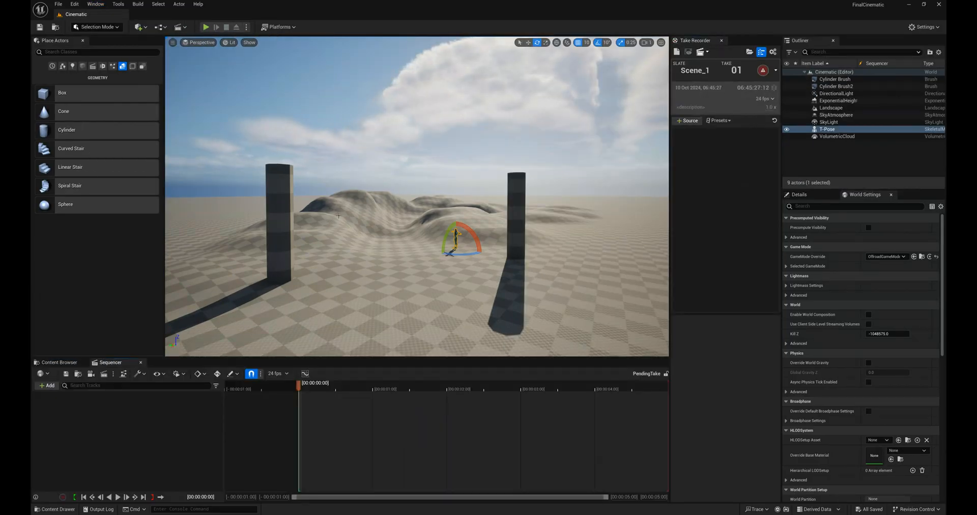
Play the level in the editor, release the mouse from the game, and add the OffroadCar_Pawn0 actor as a recording source.
click(206, 27)
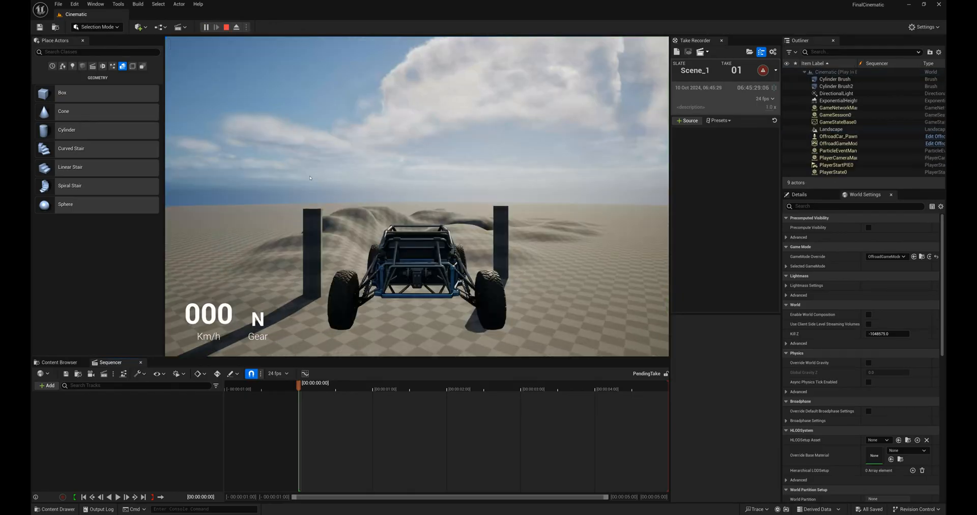
click(385, 218)
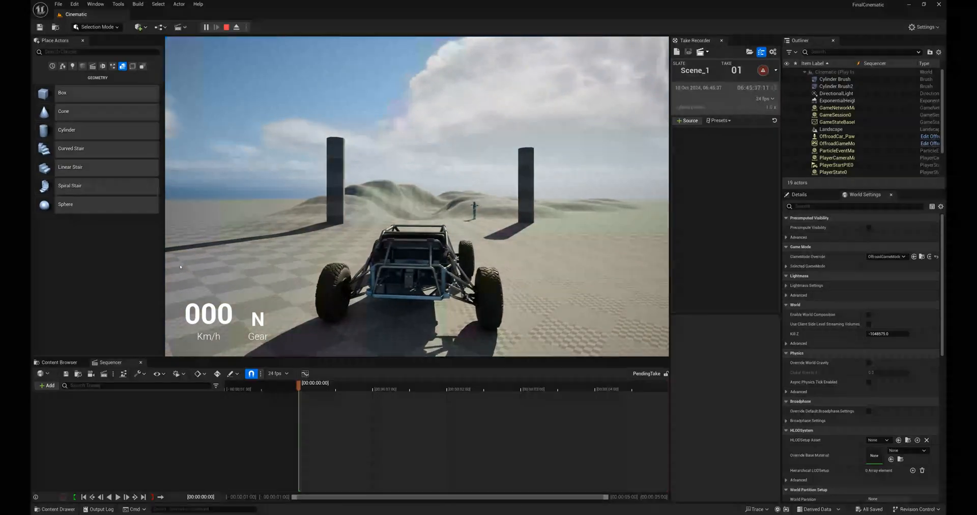
key(shift+F1)
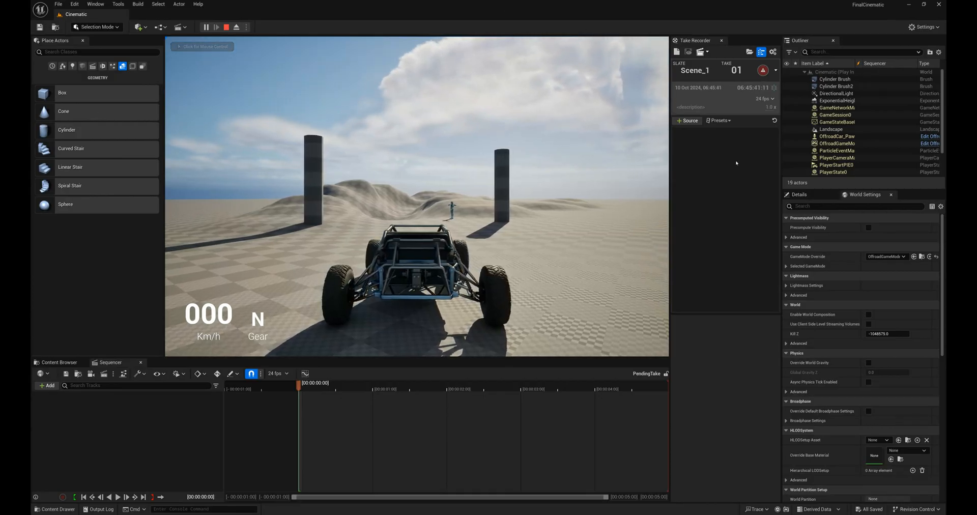
click(687, 121)
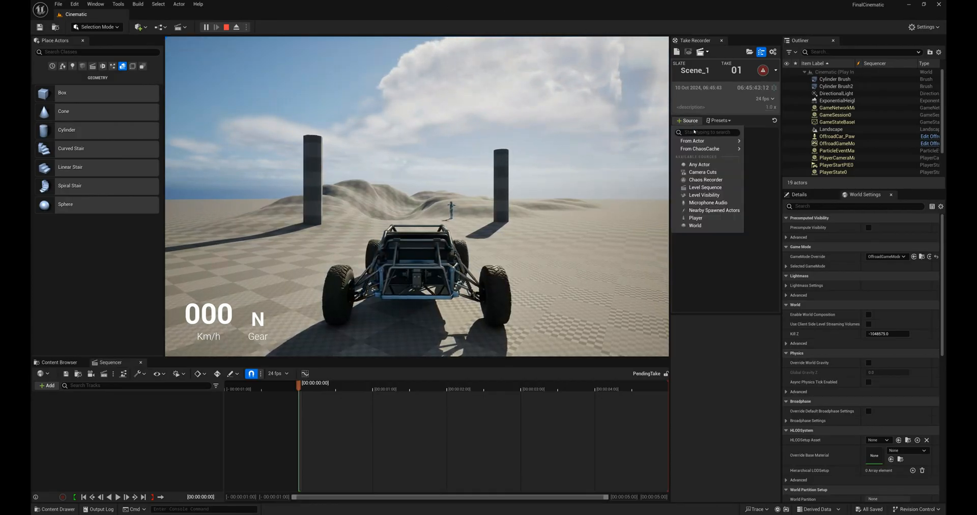
mouse_move(713, 141)
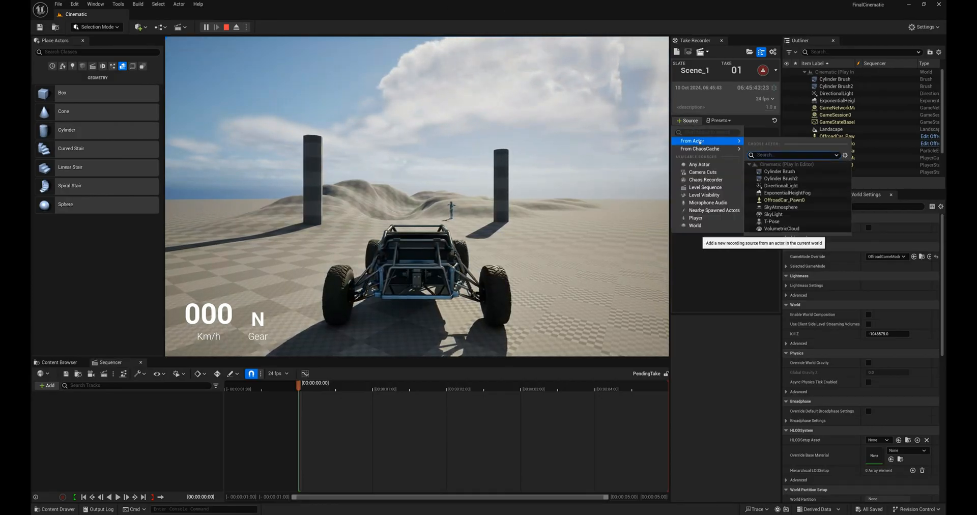
click(776, 200)
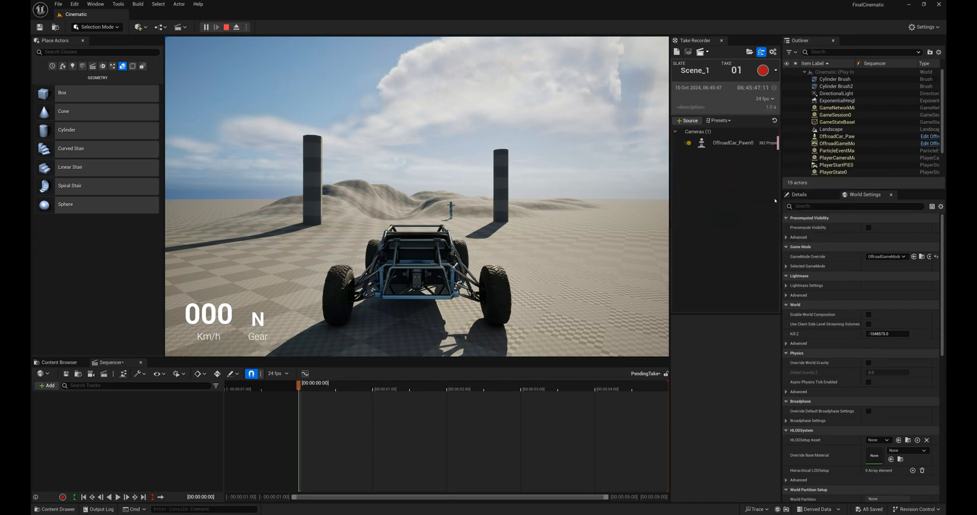
Record take 1 of Scene_1 while driving the offroad car between the pillars and over the dunes, and end the play session.
click(763, 71)
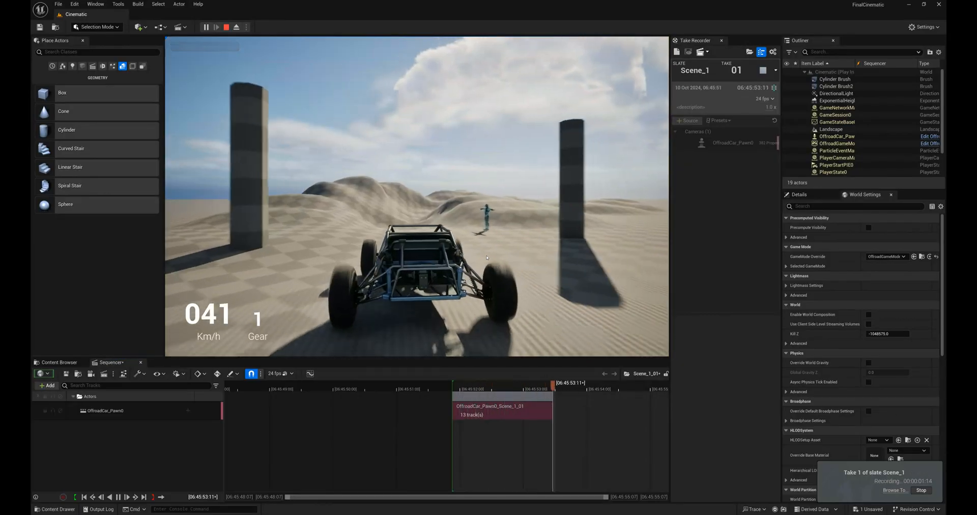
key(s)
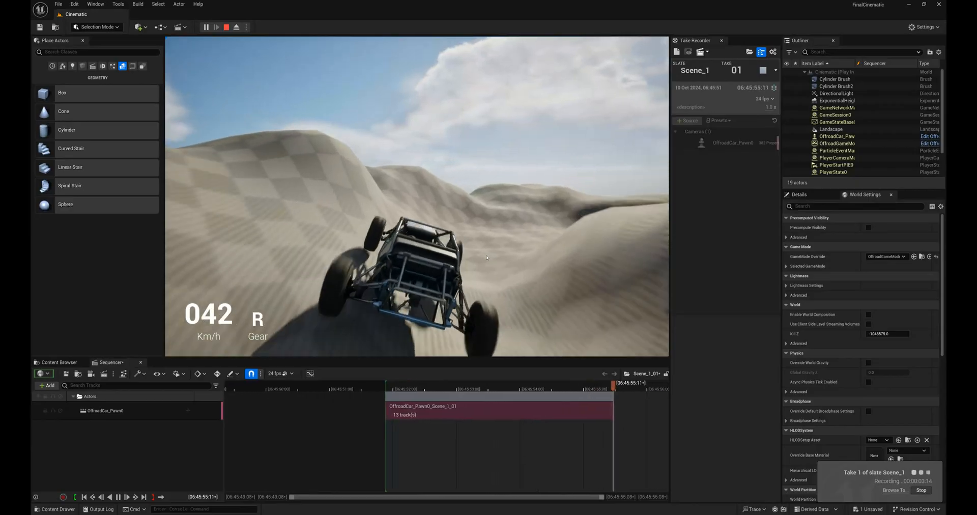
key(w)
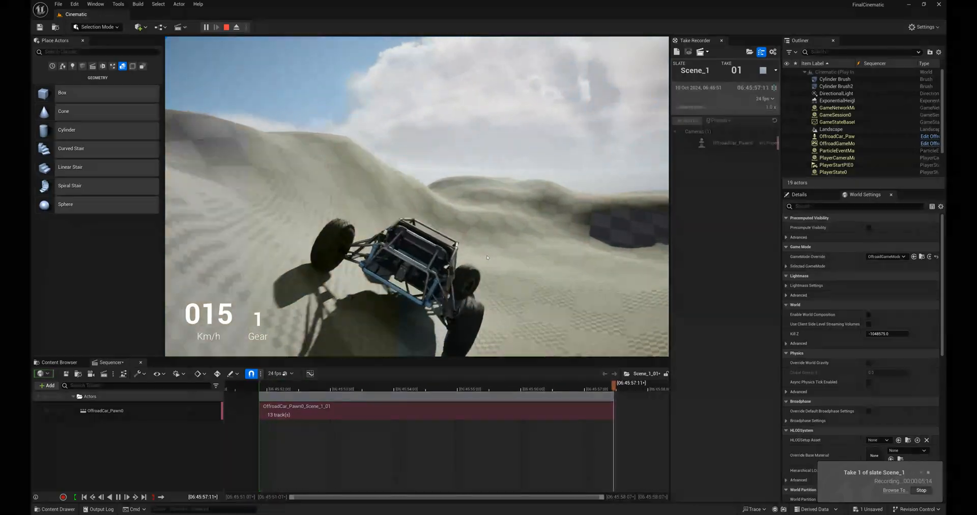
key(d)
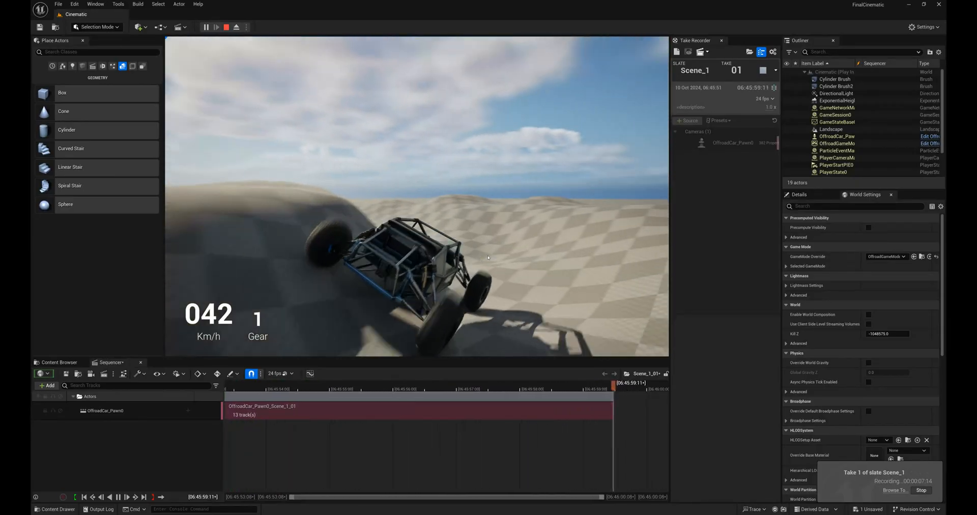
key(a)
key(a)
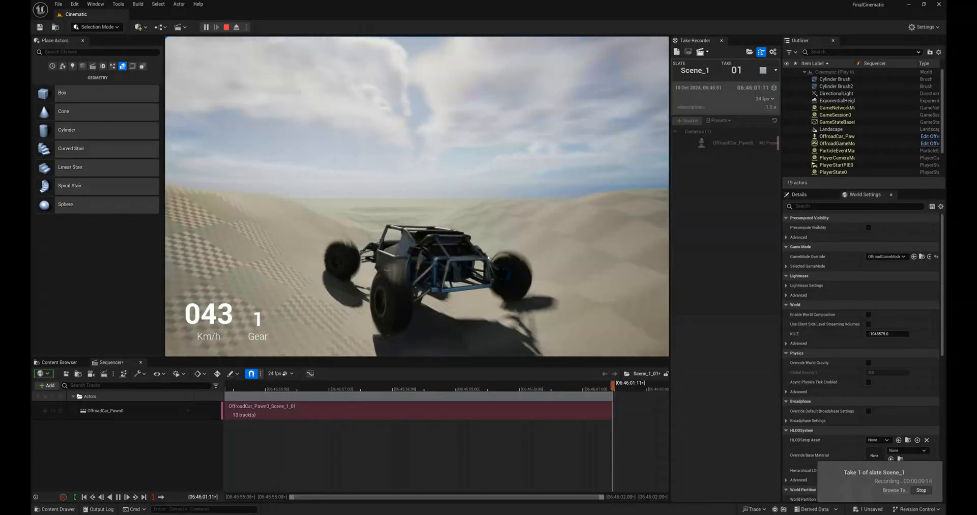
key(s)
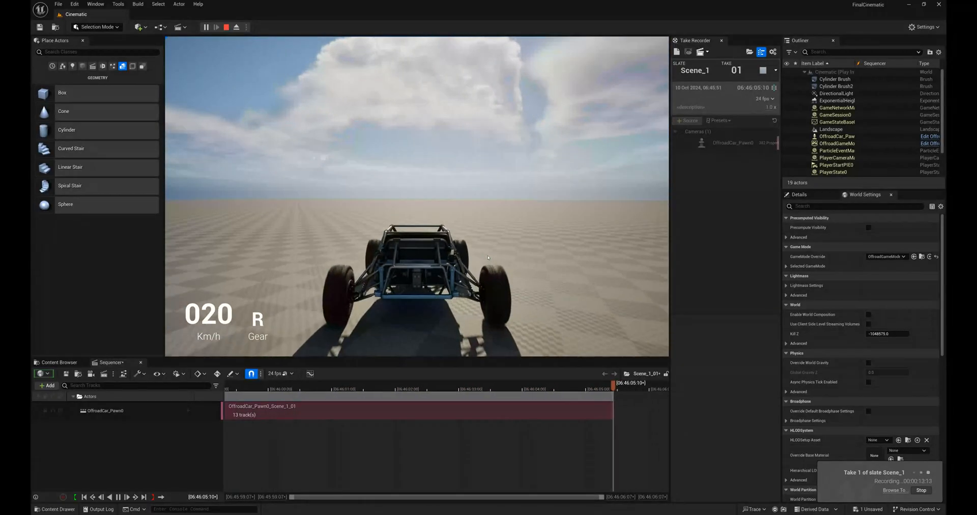
key(Escape)
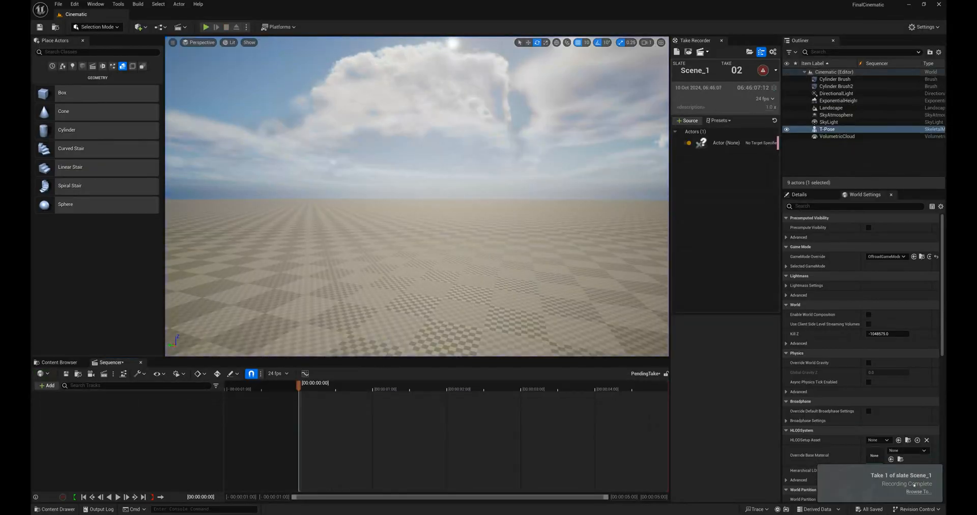
Locate the recorded take in Content/Cinematics/Takes/2024-10-10 and open the Scene_1_01 level sequence.
click(918, 492)
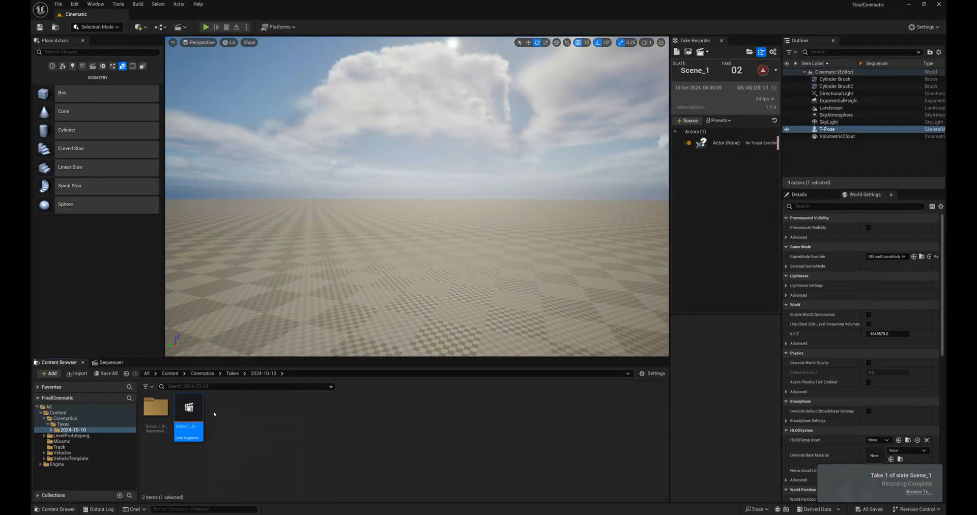
click(201, 373)
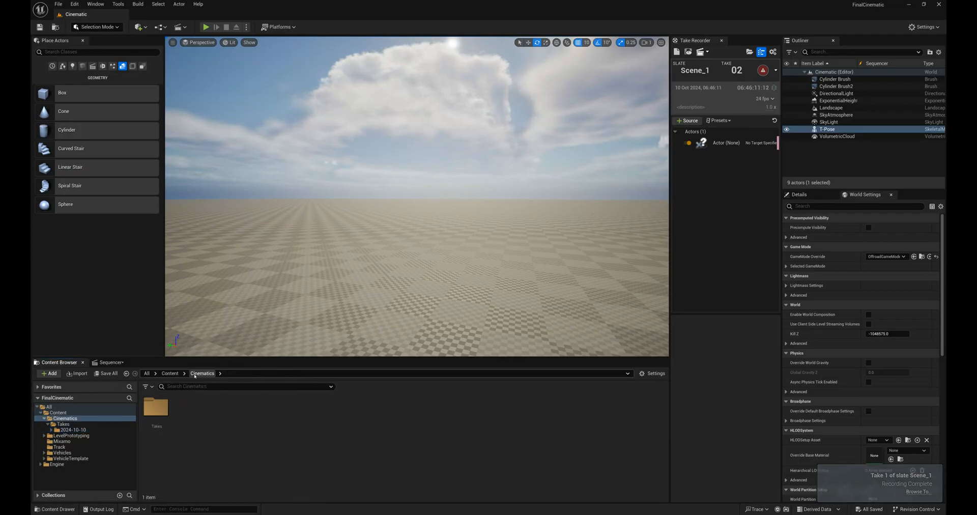
click(170, 373)
double_click(157, 406)
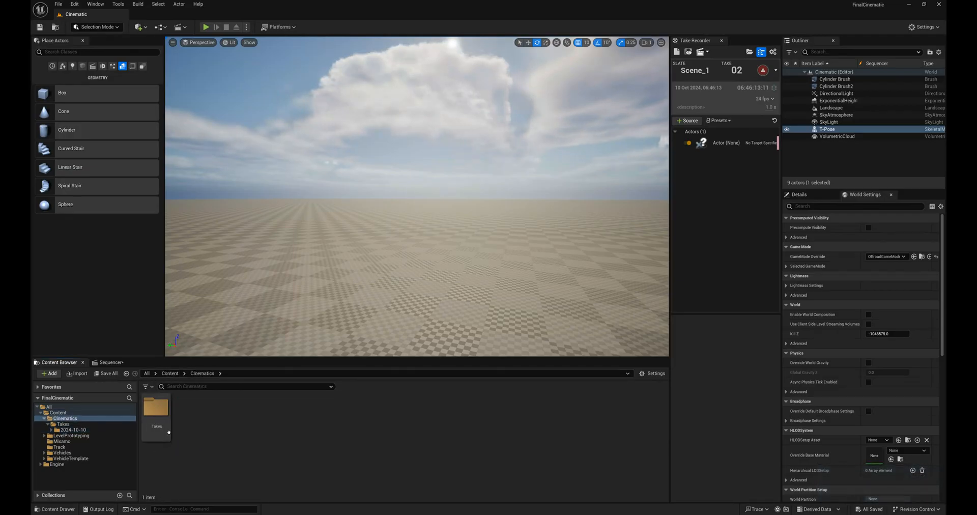
double_click(156, 407)
double_click(158, 408)
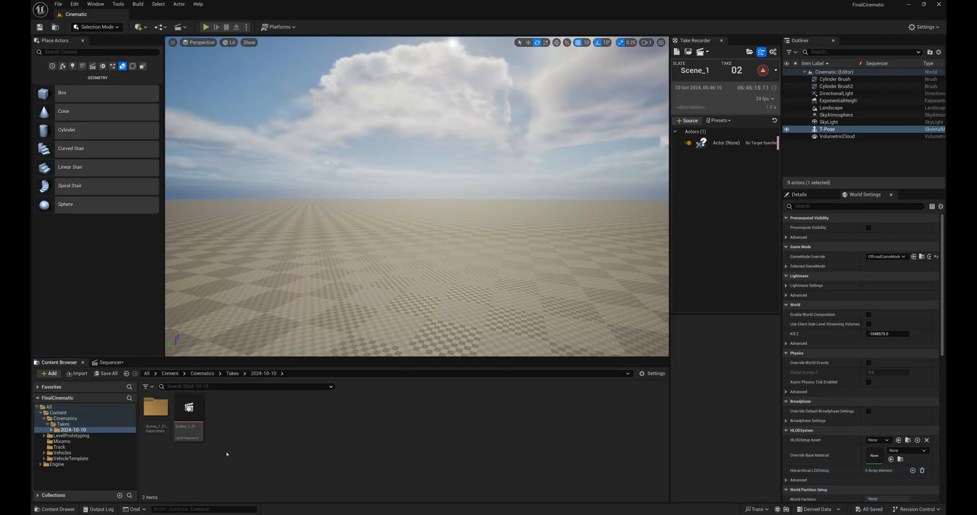
double_click(189, 407)
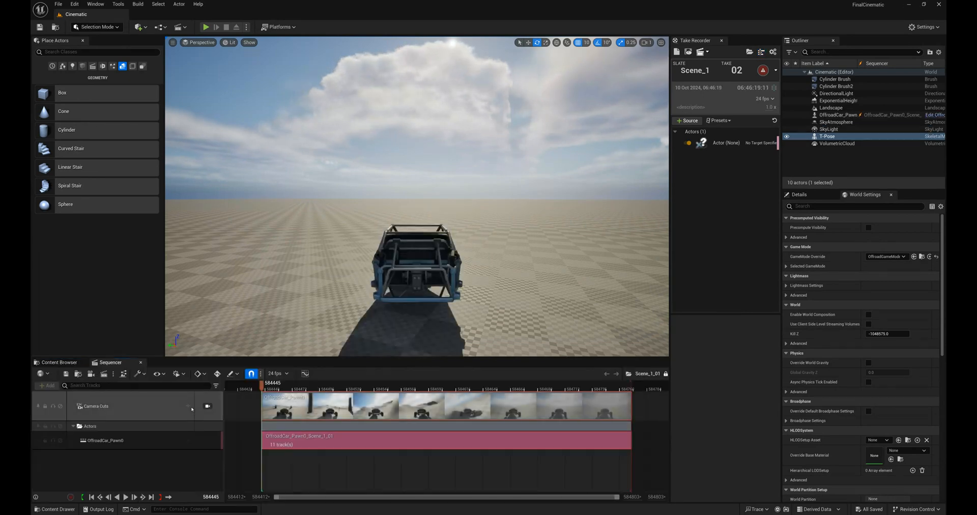
Scrub through the Scene_1_01 sequence from a viewpoint overlooking the pillars and dunes to review the recorded car movement.
drag(261, 385, 286, 385)
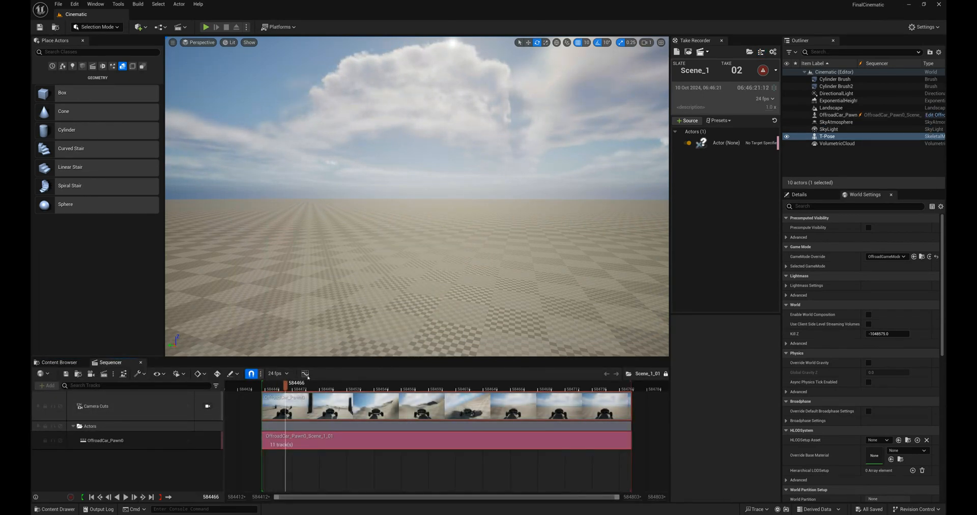
right_drag(305, 251, 264, 198)
key(w)
right_drag(78, 216, 185, 241)
key(s)
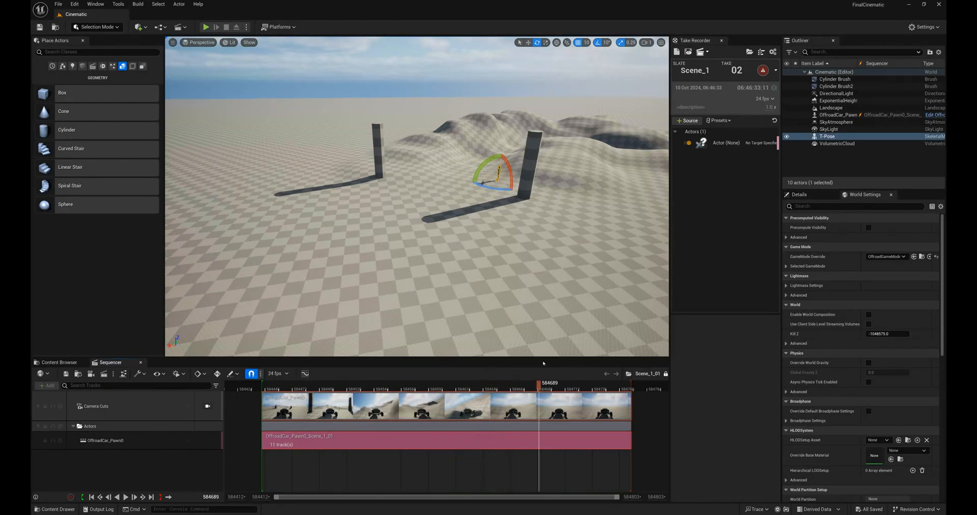
drag(486, 386, 360, 383)
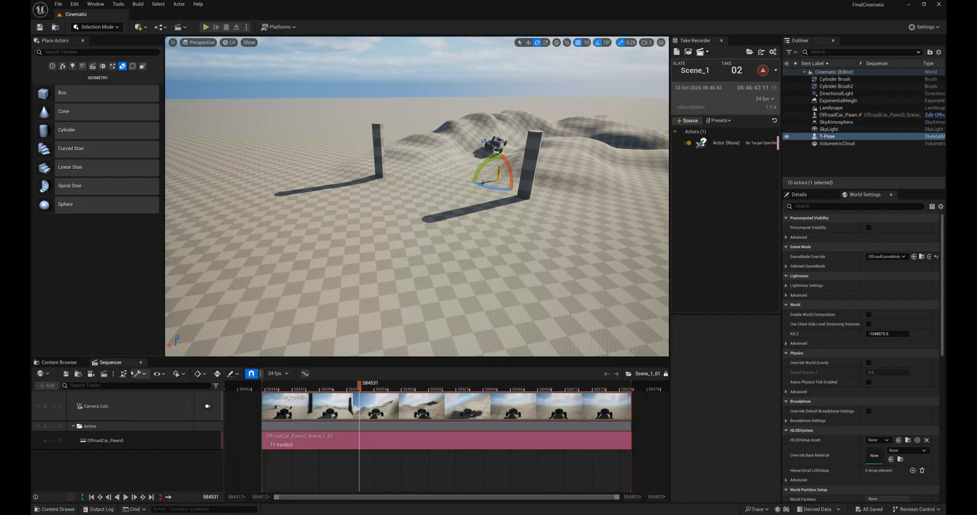
Create a level sequence named MainSequence in Content/Cinematics and save all modified assets.
click(59, 362)
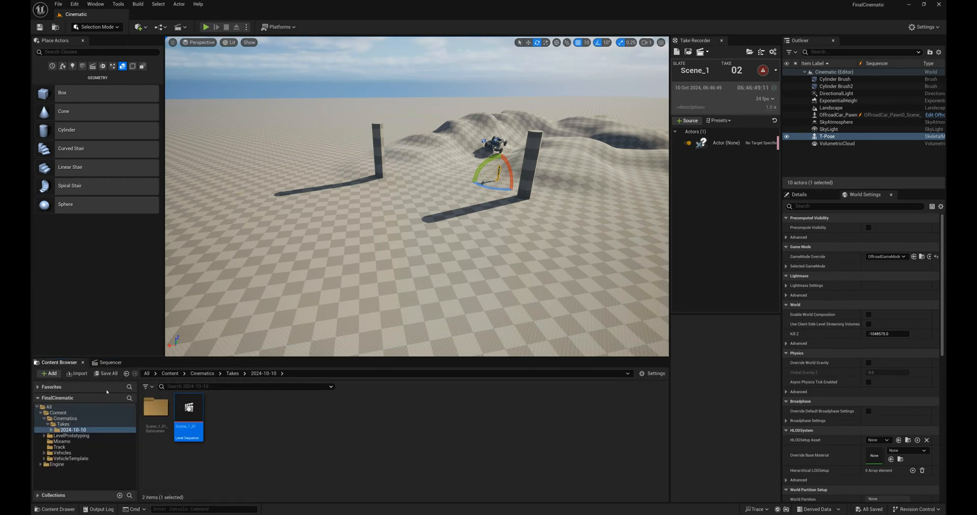
click(202, 374)
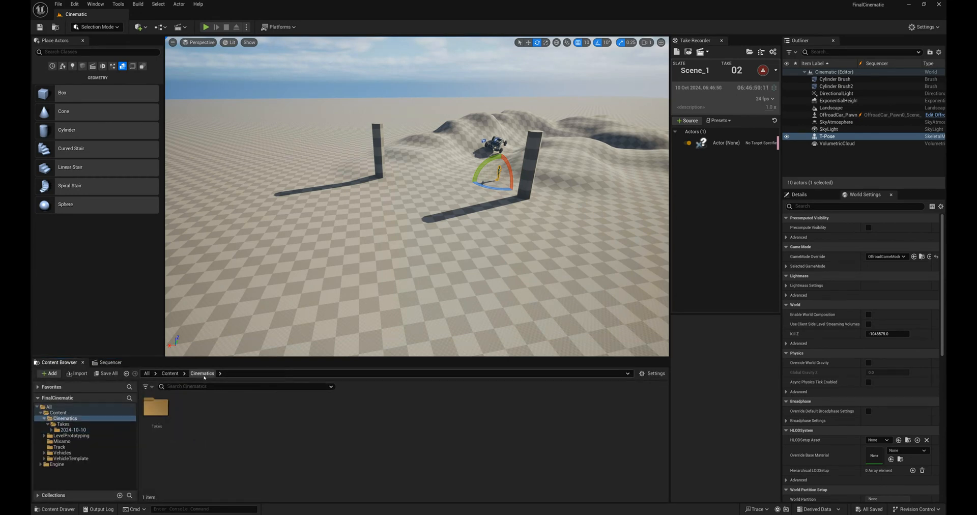
right_click(201, 422)
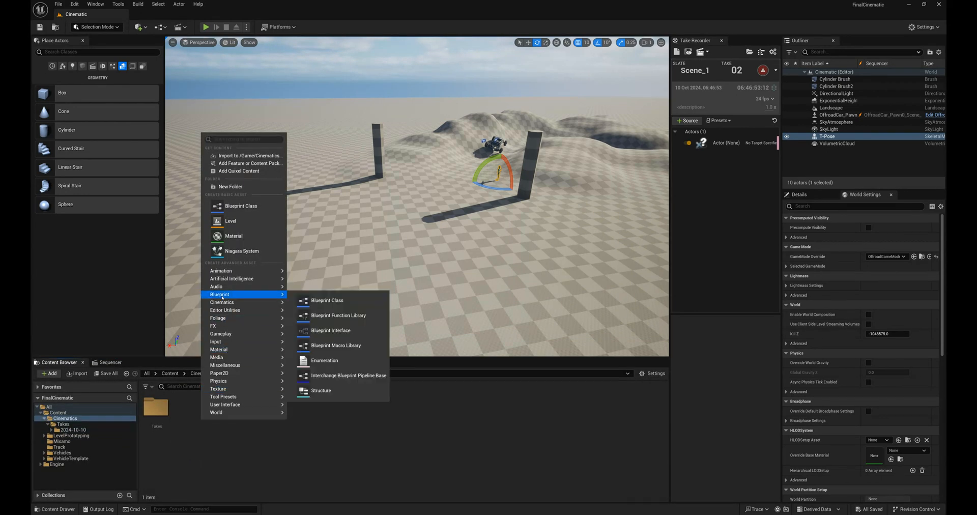
mouse_move(224, 303)
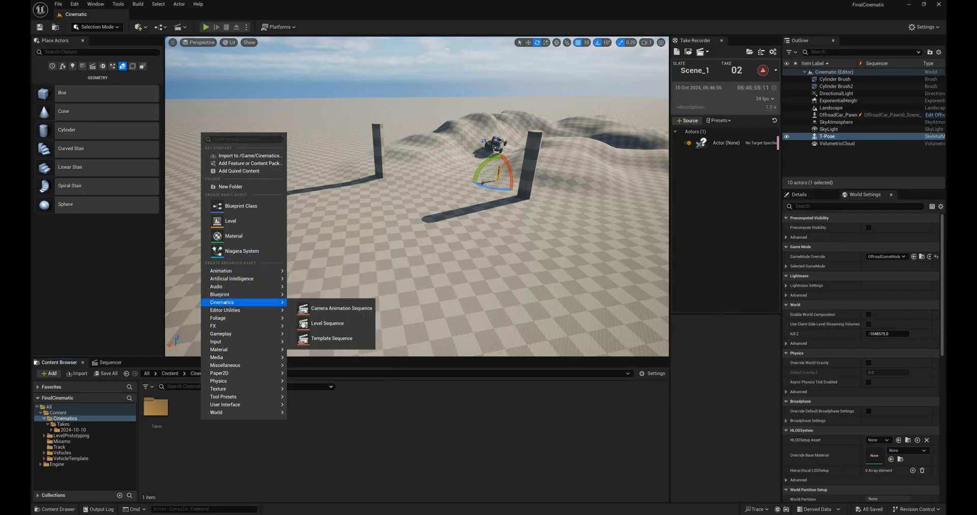
click(225, 452)
right_click(223, 442)
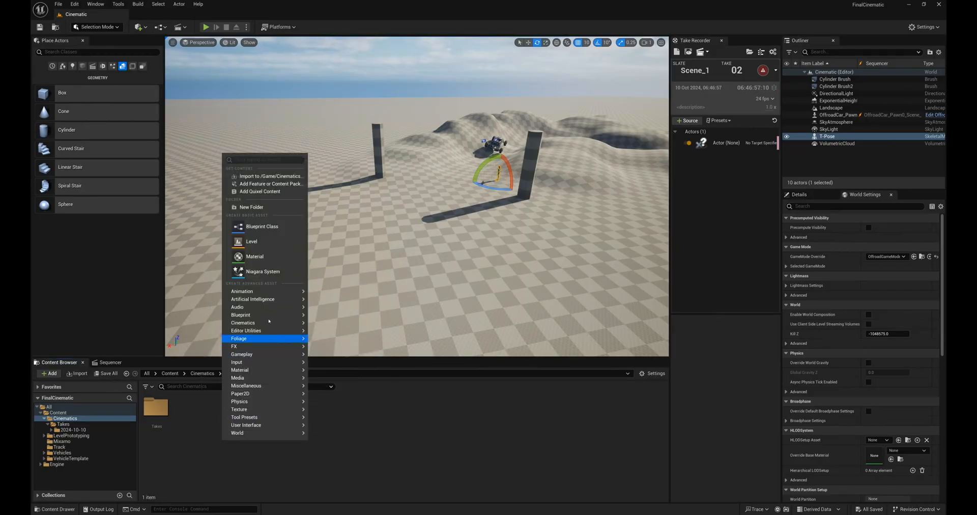
mouse_move(258, 324)
click(340, 344)
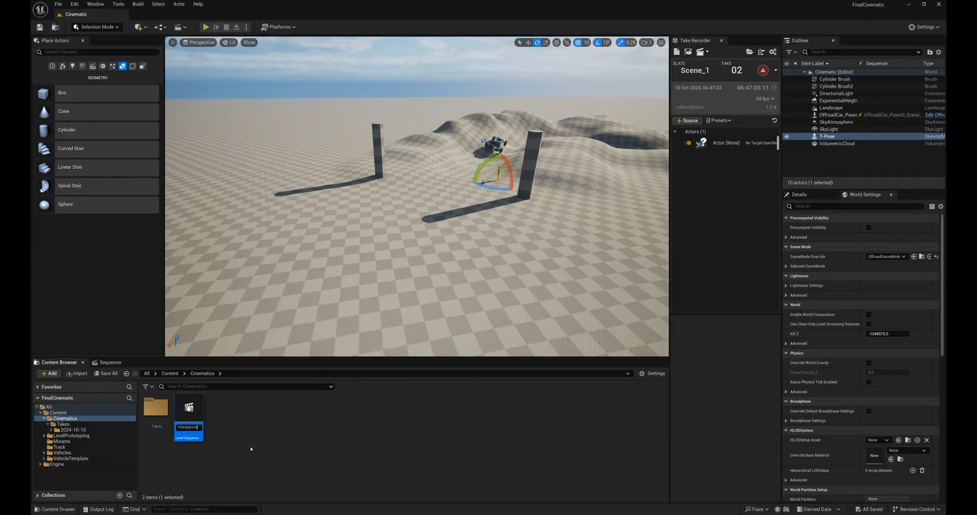
text(MainSequence)
key(Return)
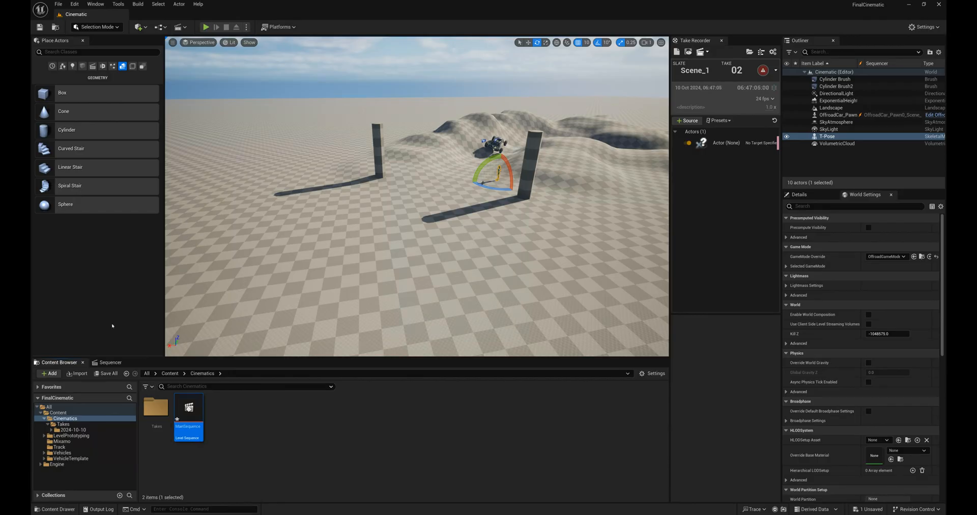
click(106, 373)
click(544, 341)
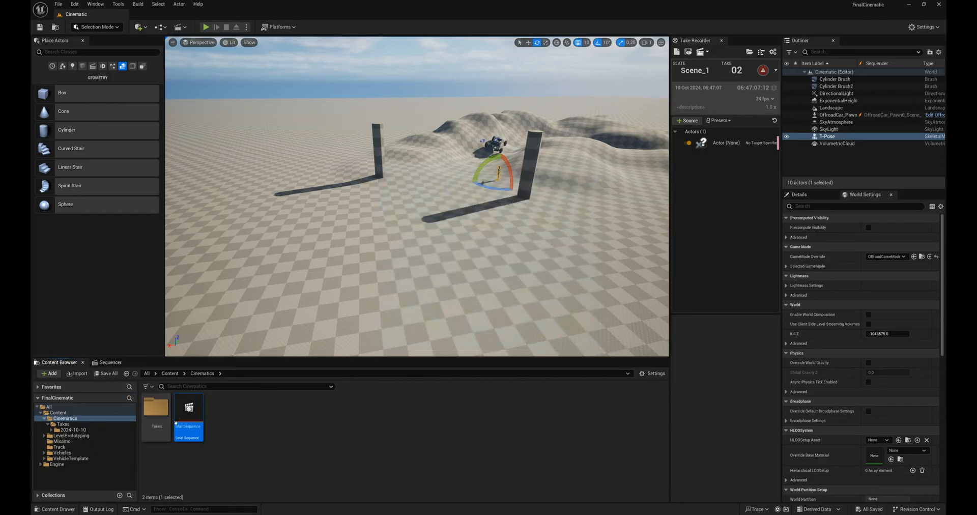
Open the MainSequence level sequence and add a Camera Cut track to it.
double_click(189, 411)
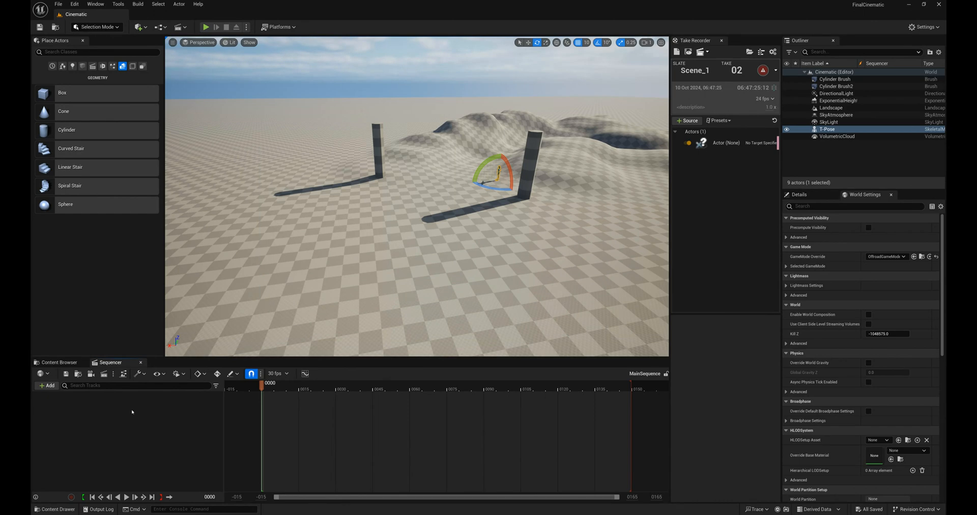
click(46, 385)
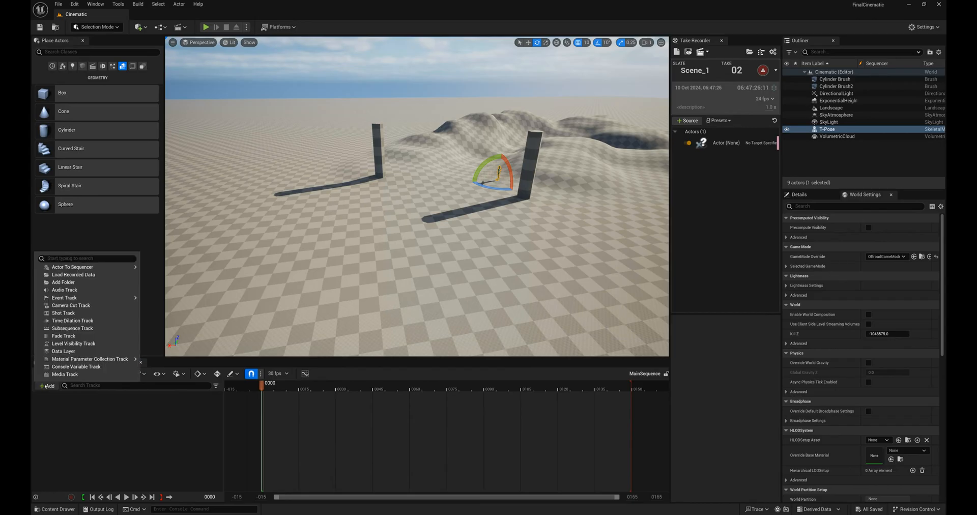
click(67, 306)
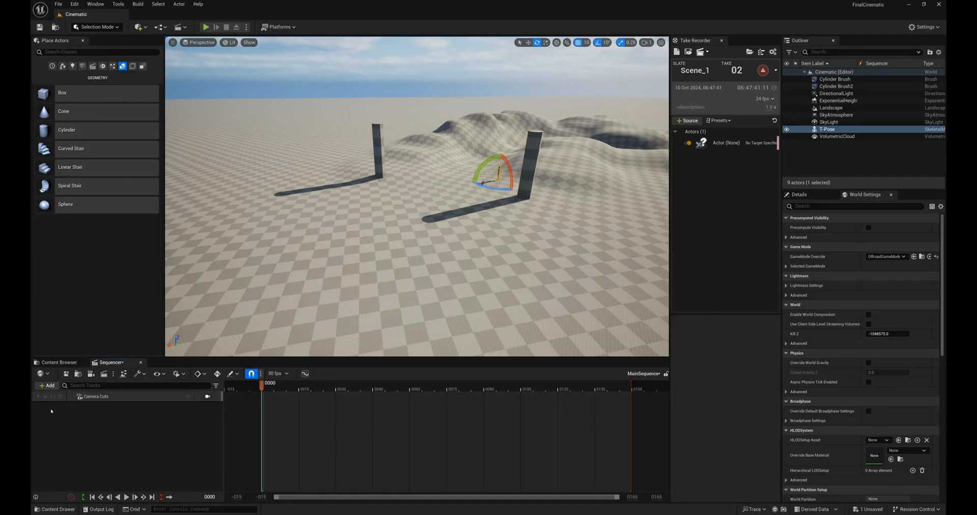
Add a Subsequence track to MainSequence and insert the OffroadCar_Pawn0_Scene_1_01 sequence at frame 0.
click(48, 386)
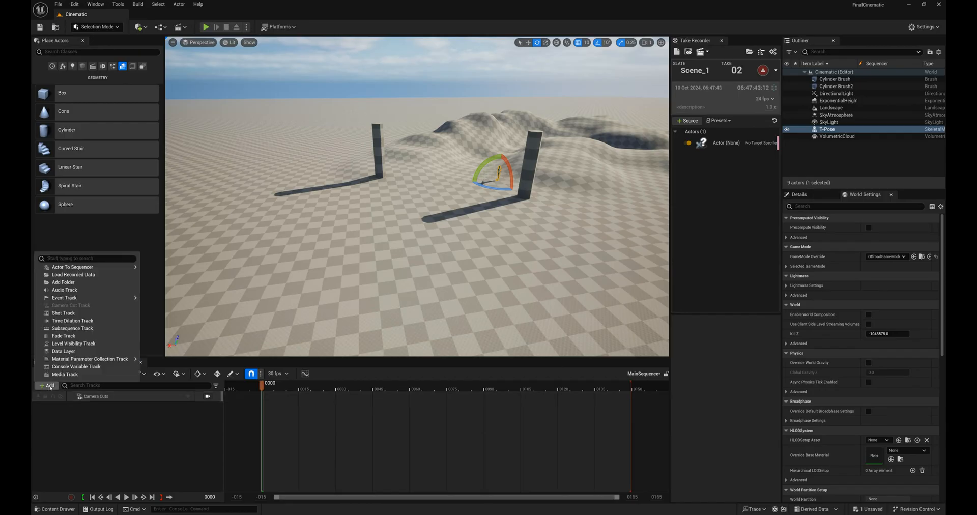
click(70, 329)
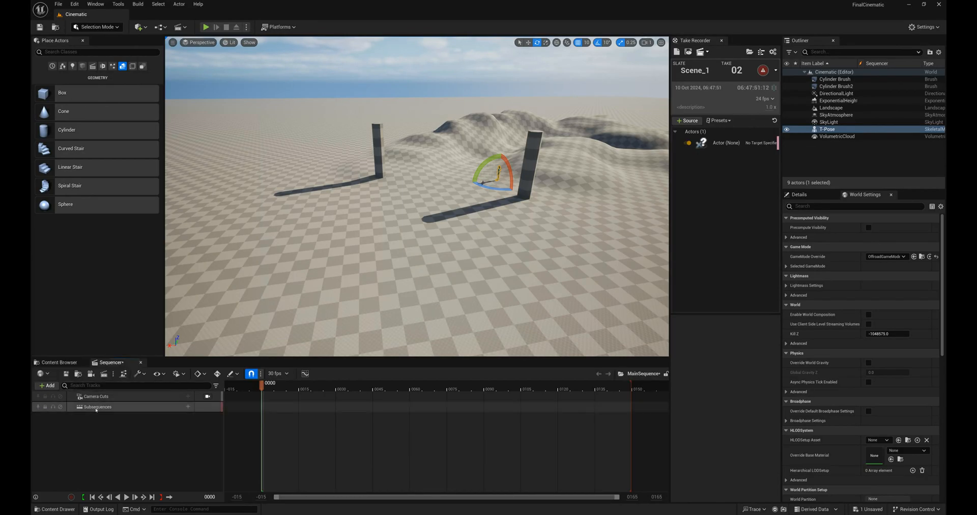
click(188, 407)
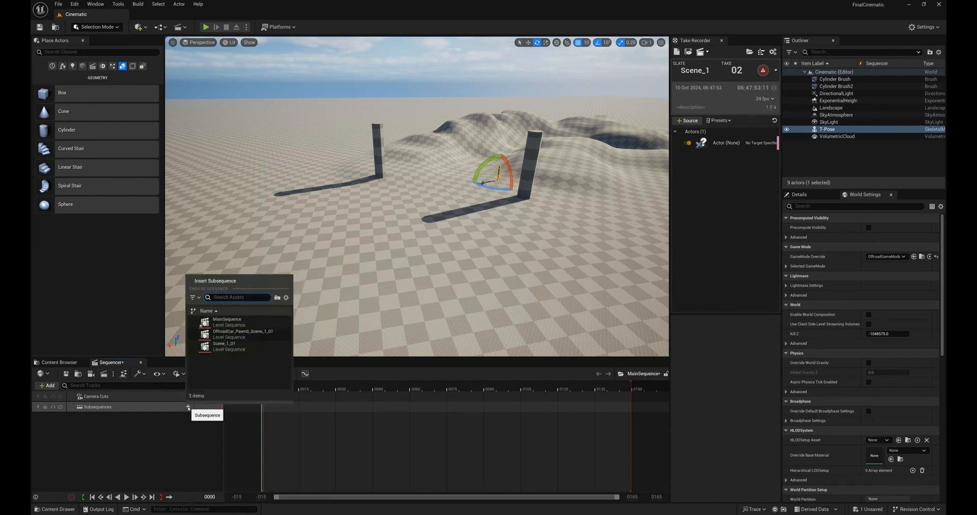
click(226, 333)
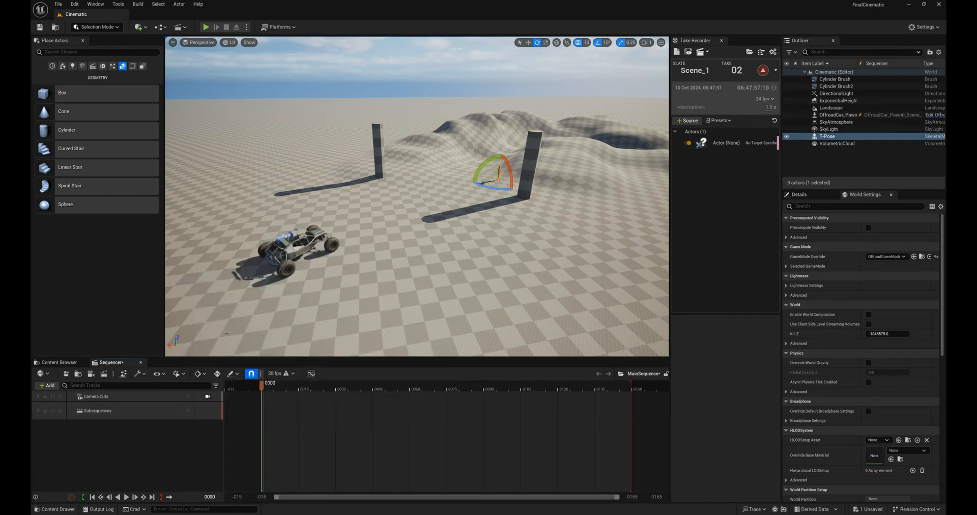
Extend MainSequence's playback range to about frame 380 and scrub through the car's drive over the dunes.
drag(263, 388, 474, 374)
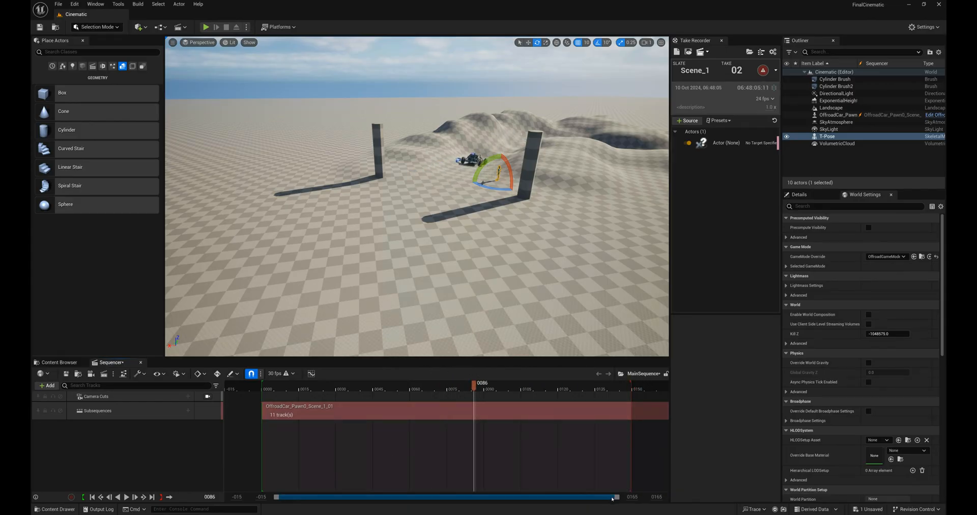
mouse_move(632, 497)
mouse_down()
mouse_move(685, 497)
mouse_move(630, 504)
mouse_move(672, 497)
mouse_up()
drag(328, 388, 639, 383)
drag(376, 386, 506, 386)
right_drag(486, 183, 543, 187)
key(w)
key(space)
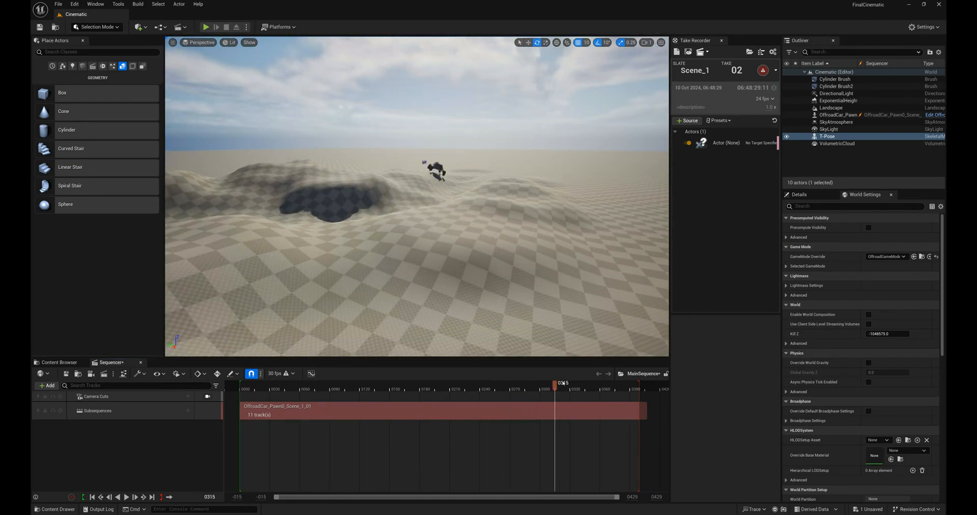
mouse_move(617, 381)
mouse_down()
mouse_move(631, 388)
mouse_move(277, 386)
mouse_up()
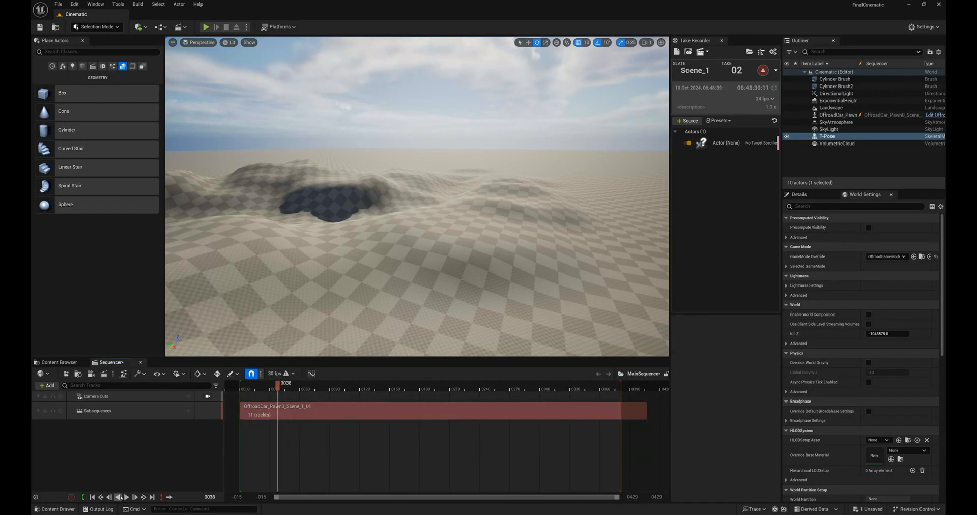
Turn on looped playback for MainSequence, preview it, and move the playhead to frame 16.
click(170, 497)
click(127, 498)
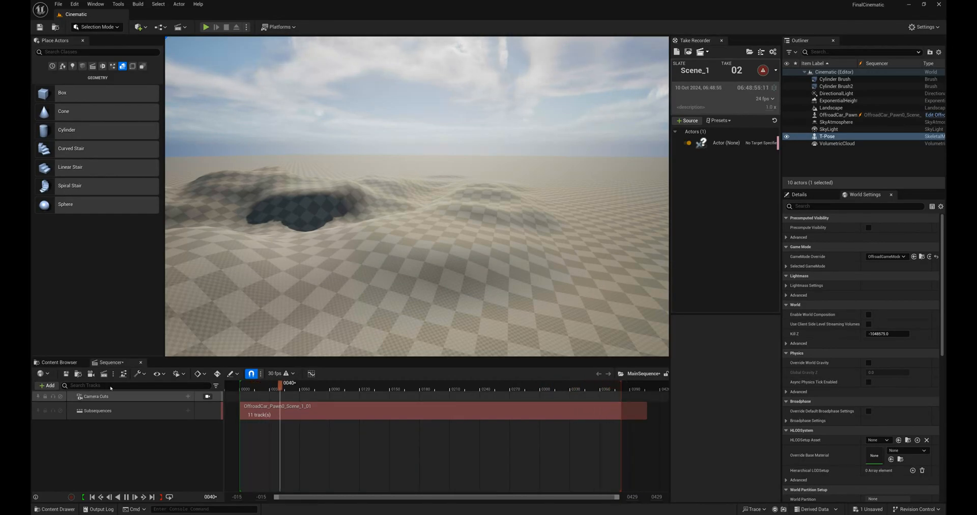
drag(331, 385, 257, 384)
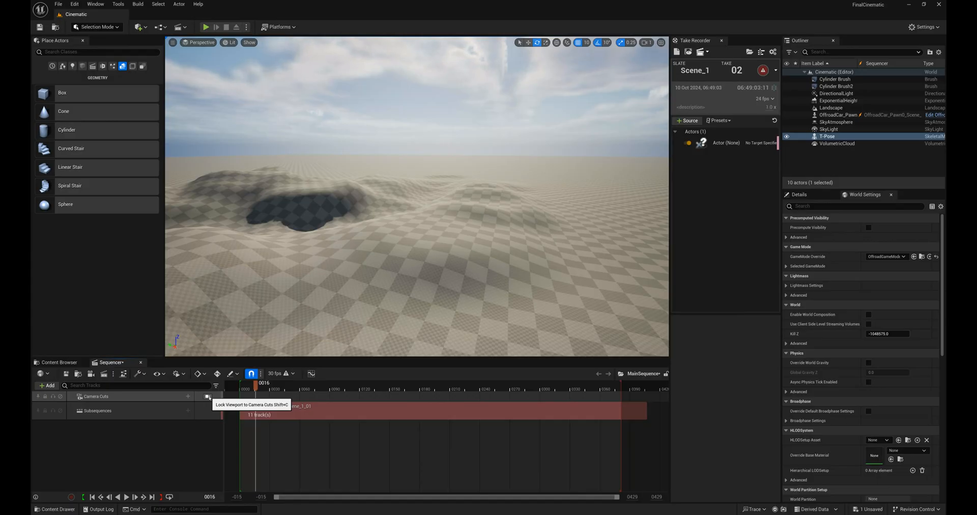
click(208, 397)
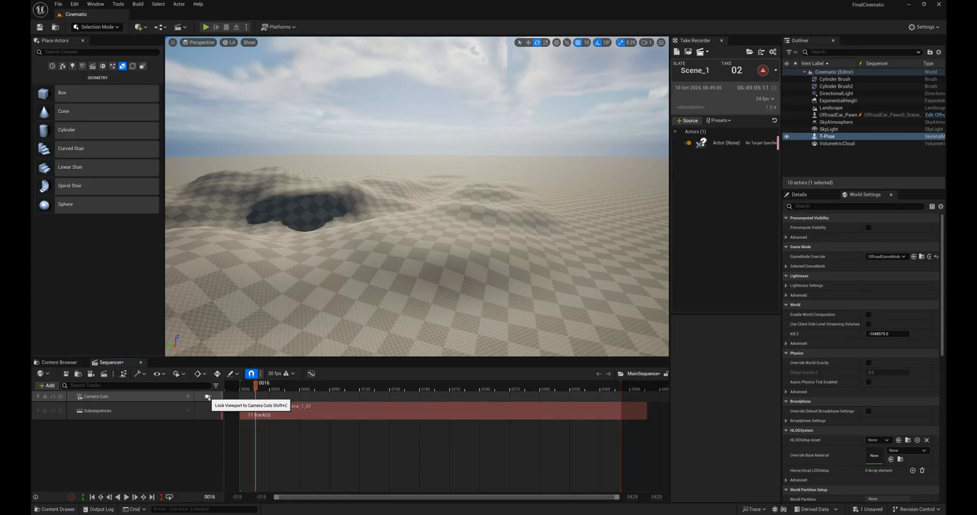
click(207, 397)
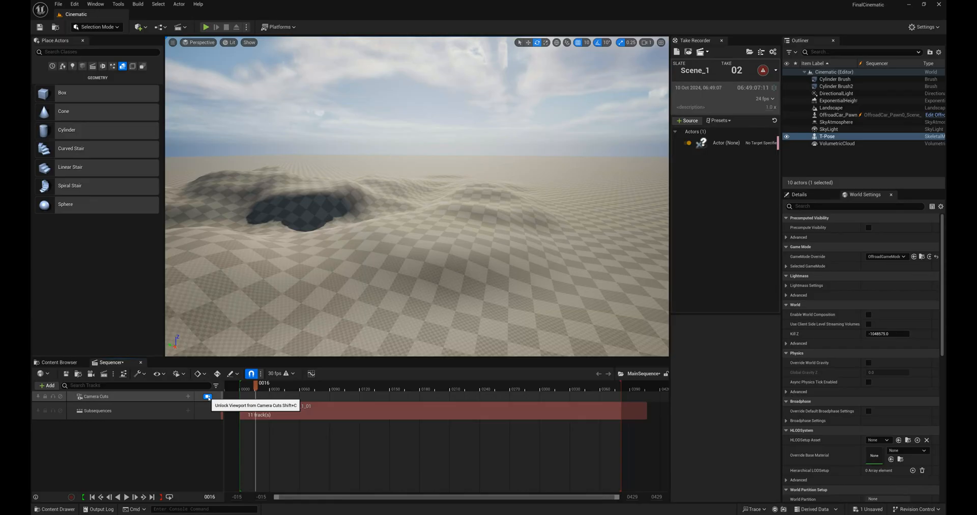
click(208, 397)
Create a Cine Camera Actor from a low, ground-level viewpoint facing the offroad car and check its preview.
right_drag(296, 179, 42, 140)
key(w)
key(s)
key(w)
key(s)
key(w)
key(s)
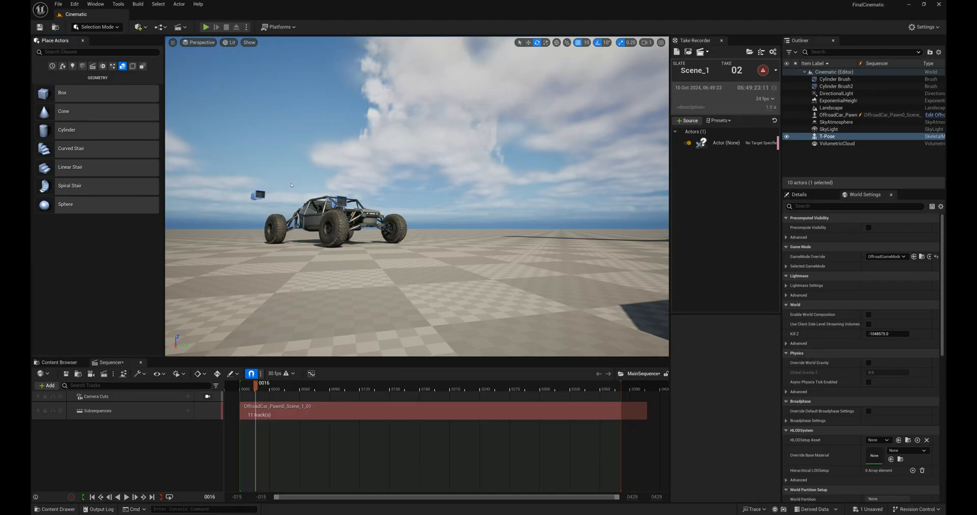
click(173, 42)
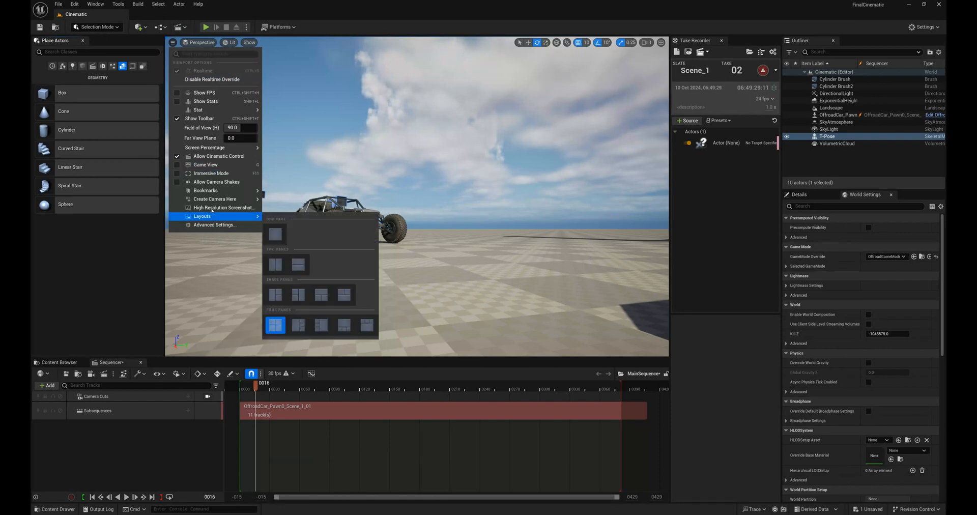
mouse_move(229, 200)
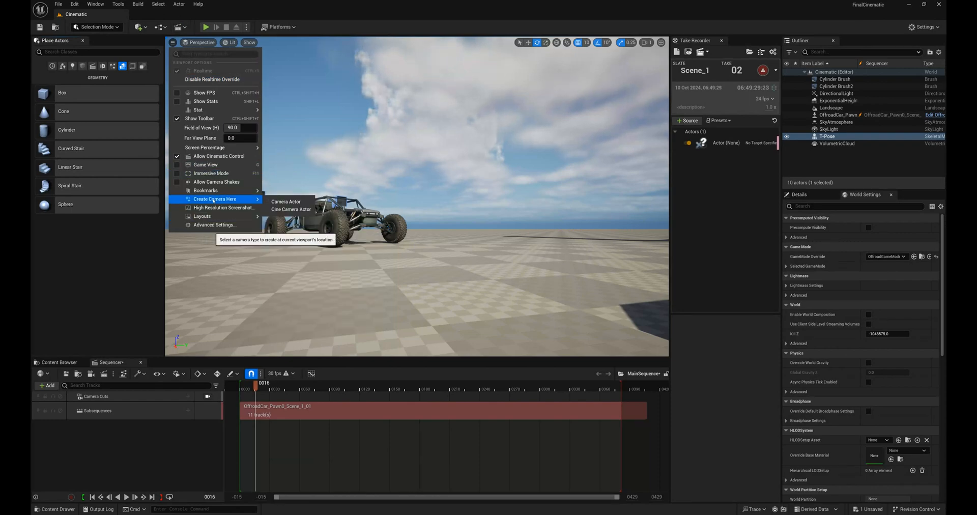
click(280, 210)
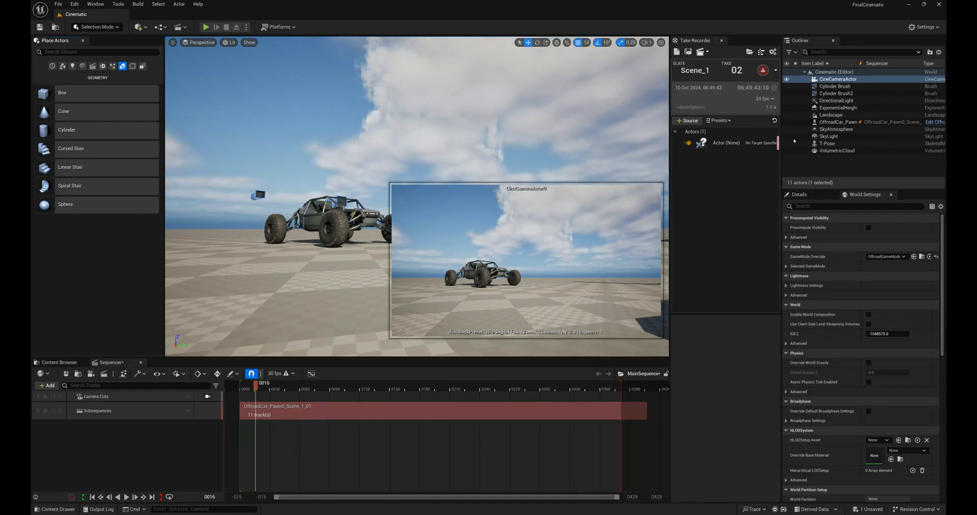
click(831, 166)
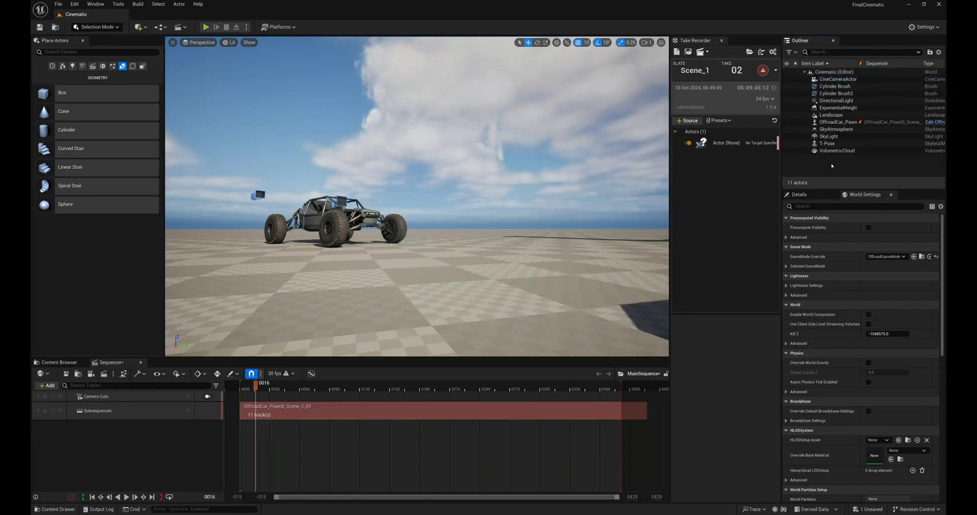
click(838, 79)
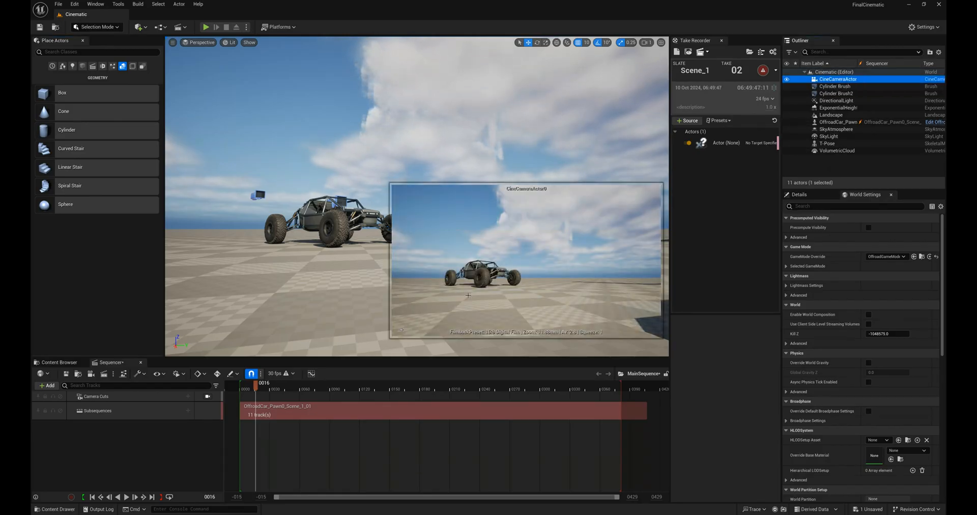
click(841, 159)
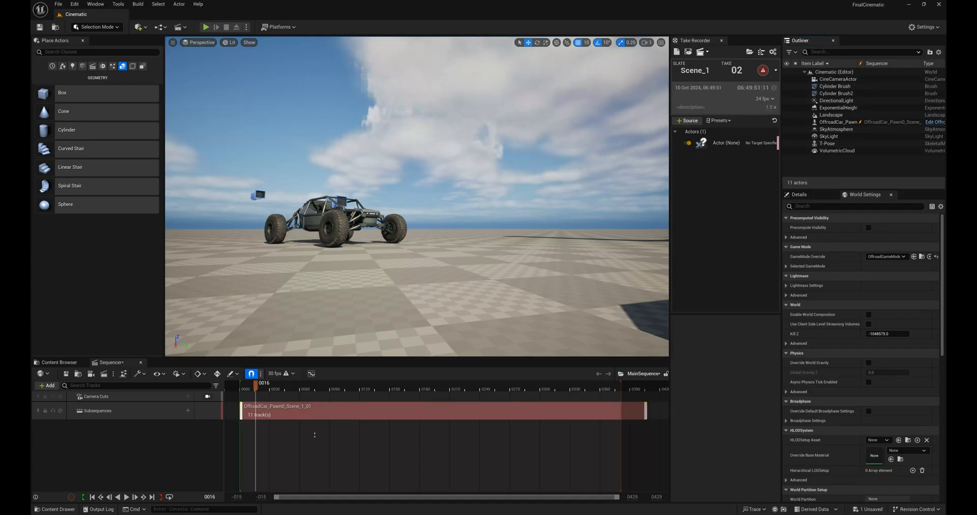
Bind CineCameraActor0 to the Camera Cuts track as a new binding and lock the viewport to the camera cuts.
click(188, 397)
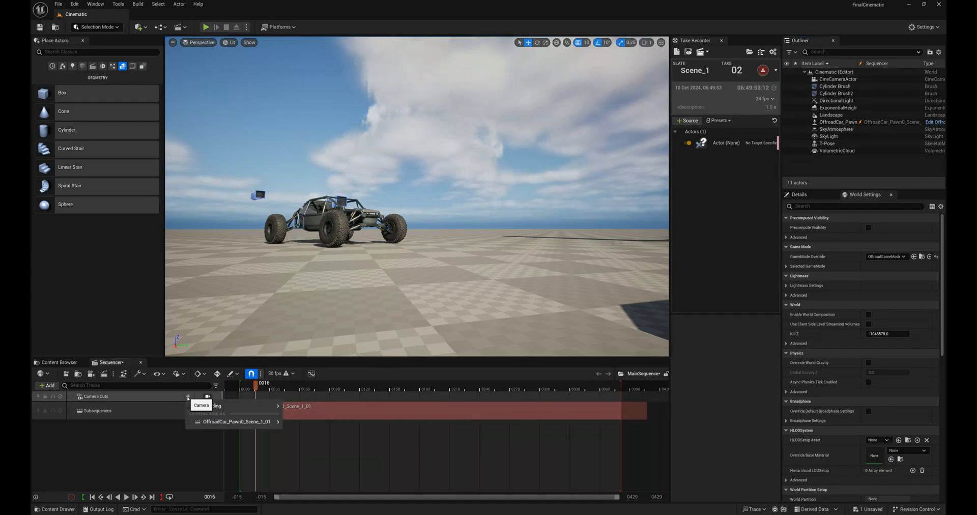
mouse_move(231, 406)
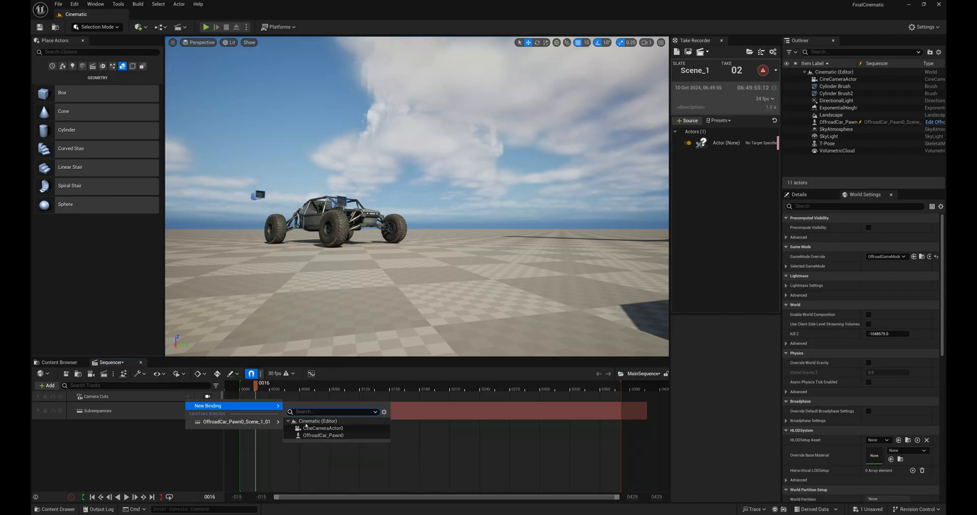
click(317, 429)
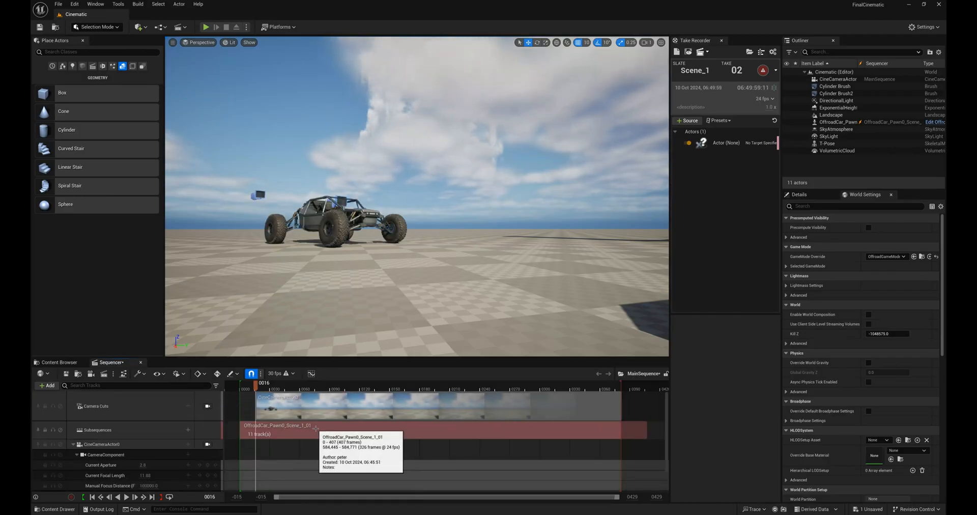
click(207, 406)
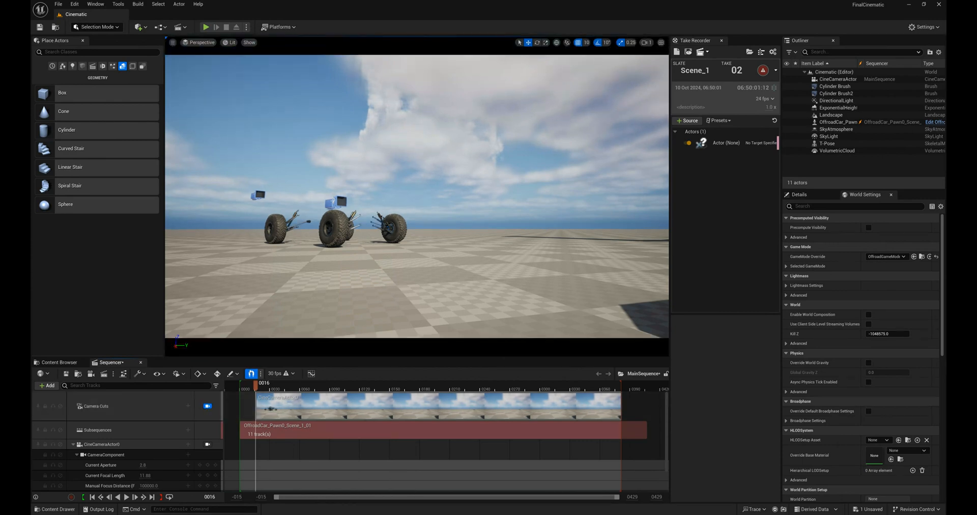
Move the camera cut to start at frame 0 and preview the car driving past up to frame 40.
mouse_move(257, 386)
mouse_down()
mouse_move(279, 386)
mouse_move(271, 409)
mouse_move(378, 408)
mouse_move(261, 407)
mouse_move(249, 385)
mouse_move(267, 386)
mouse_move(241, 386)
mouse_up()
key(space)
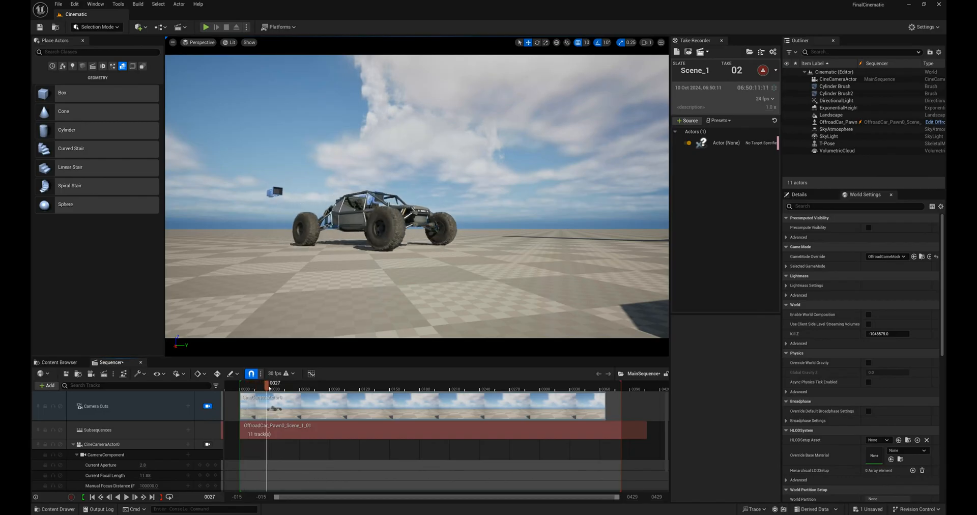
mouse_move(283, 387)
mouse_down()
mouse_move(239, 386)
mouse_move(280, 378)
mouse_up()
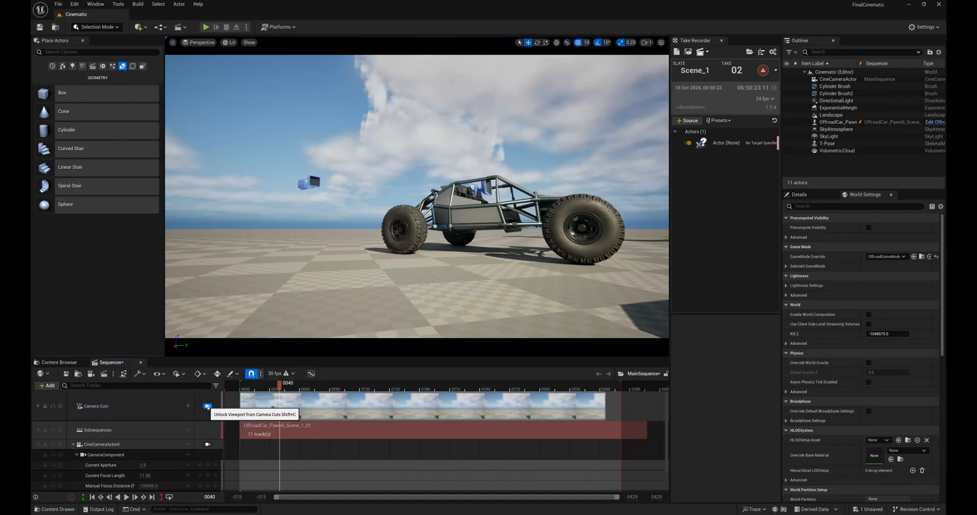
Unlock the viewport from the camera cuts and create a Cine Camera Actor from a high viewpoint looking down at the car.
click(207, 406)
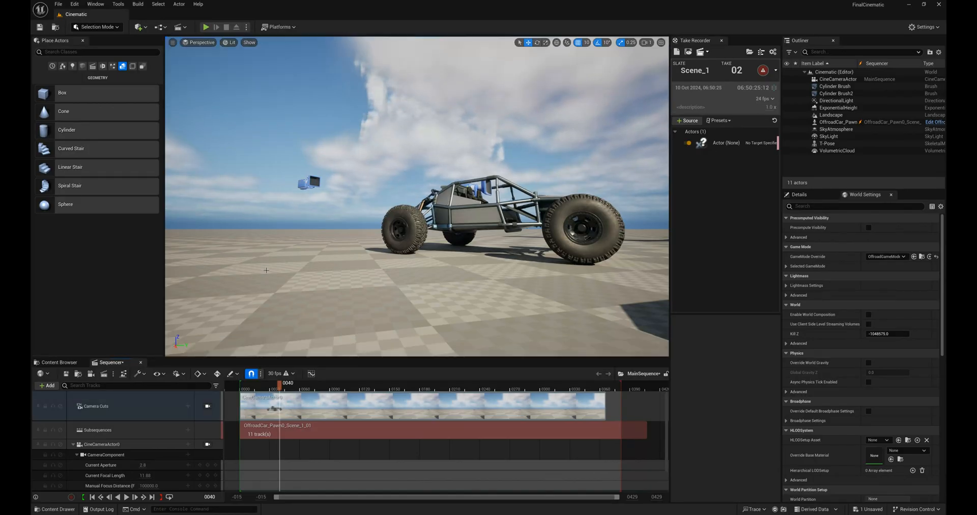
right_drag(458, 294, 382, 370)
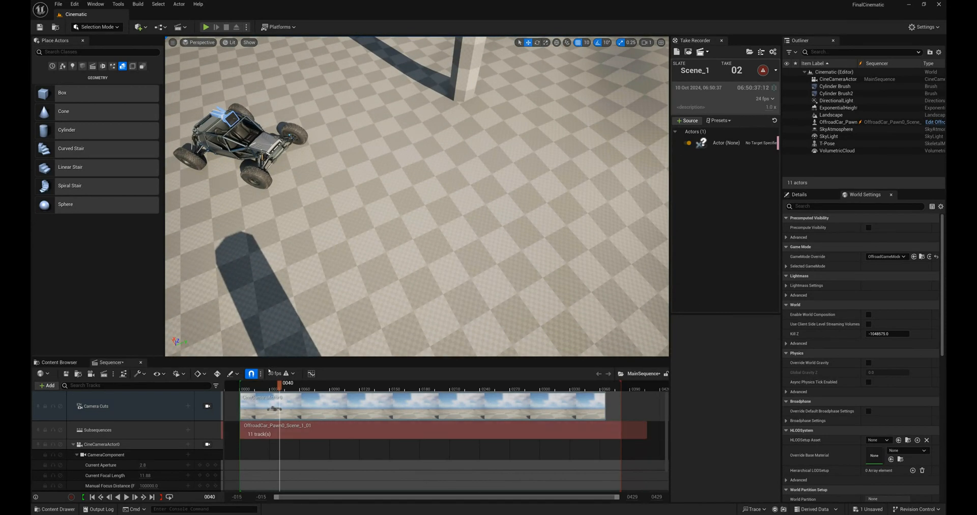
click(173, 43)
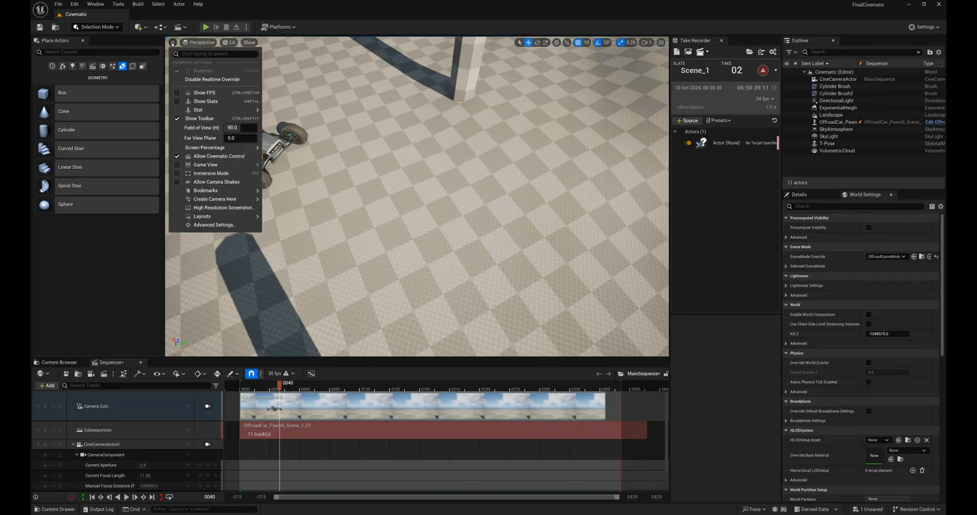
mouse_move(240, 200)
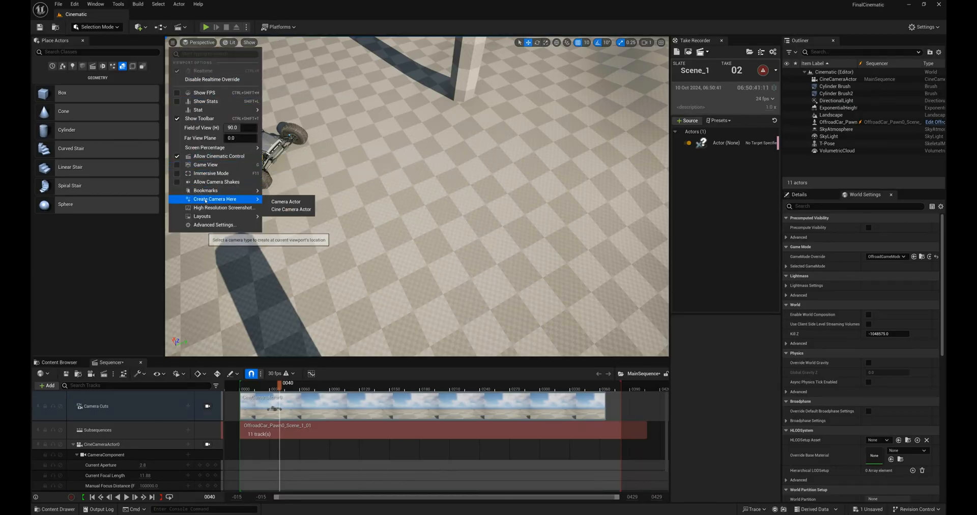
click(284, 209)
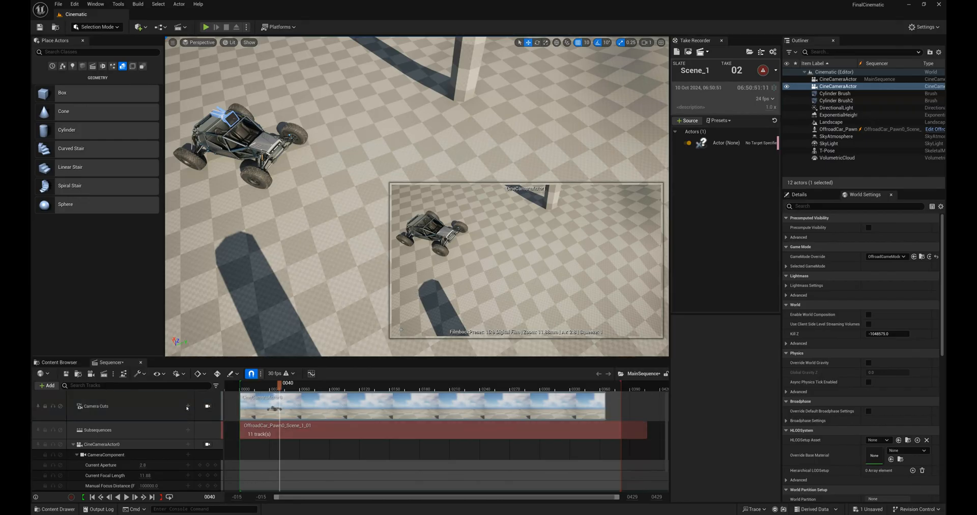
Bind CineCameraActor1 to Camera Cuts as a new binding at frame 40, lock the viewport to the cuts and preview to frame 73.
click(188, 407)
mouse_move(219, 416)
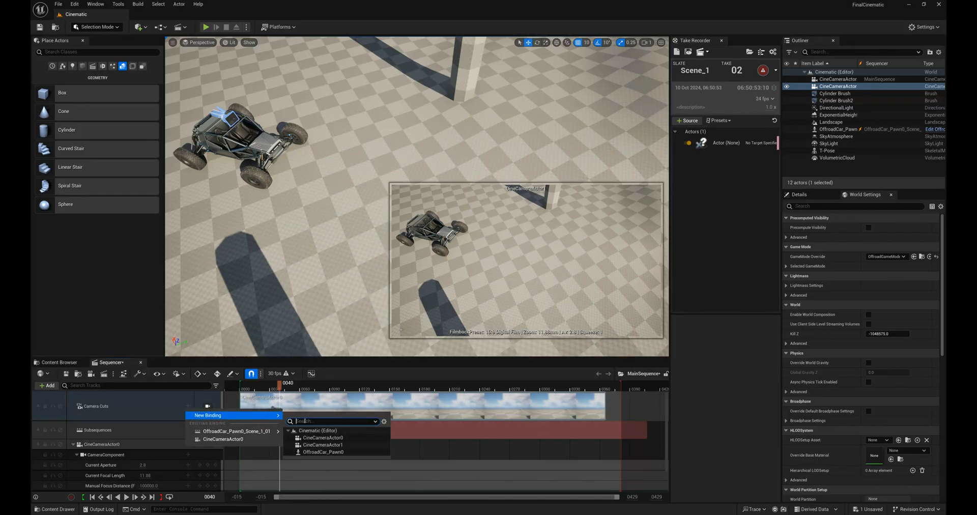
click(314, 445)
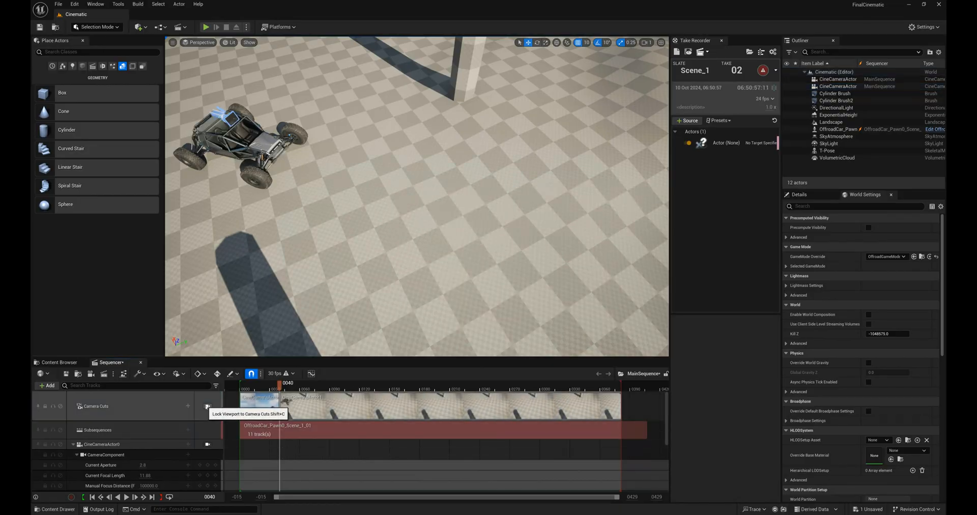
click(207, 406)
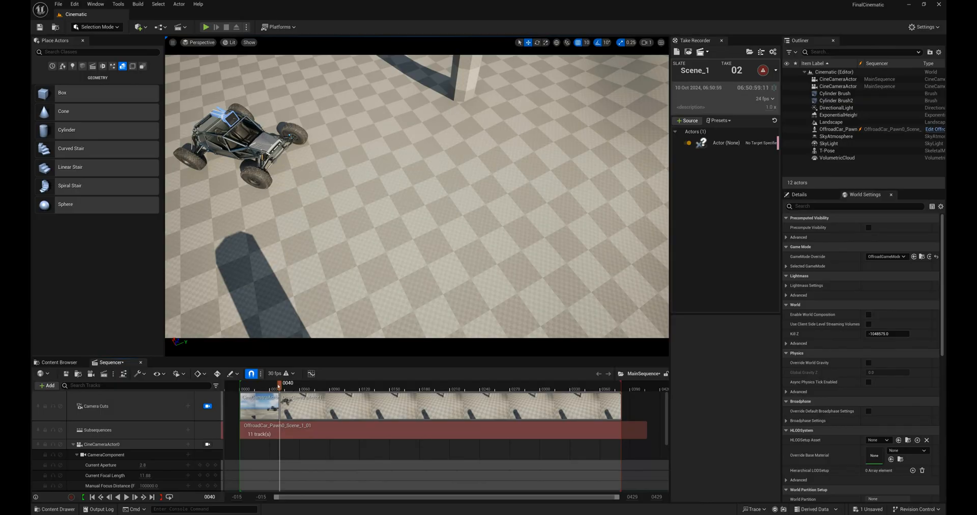
drag(279, 386, 313, 383)
Unlock the viewport from the camera cuts and frame the car from a low viewpoint with the pillar behind it around frame 73.
click(207, 406)
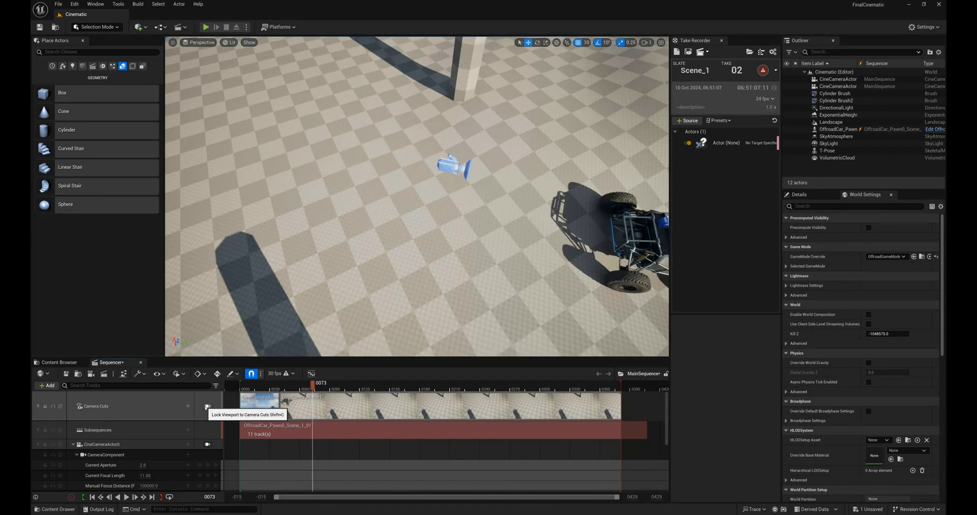
right_drag(443, 229, 438, 299)
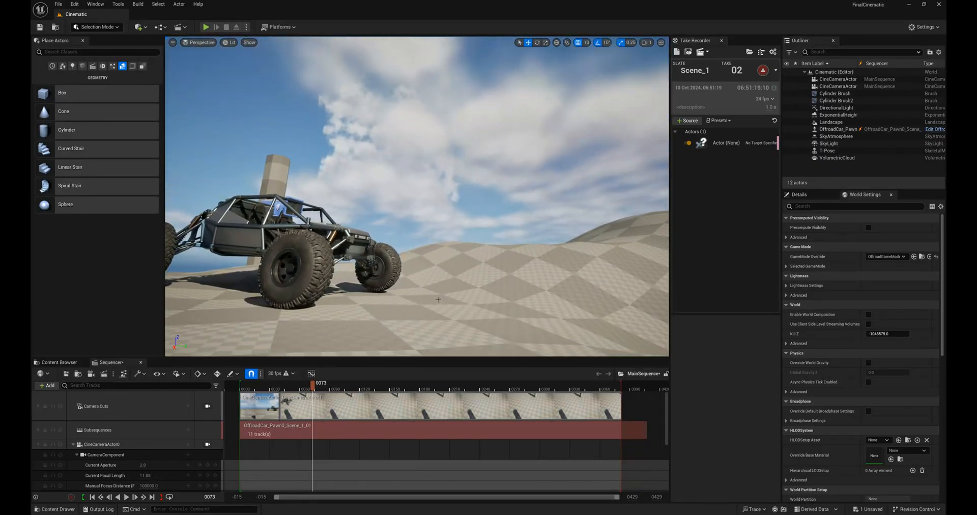
mouse_move(312, 388)
mouse_down()
mouse_move(325, 388)
mouse_move(314, 387)
mouse_up()
right_drag(293, 317, 256, 317)
mouse_move(313, 387)
mouse_down()
mouse_move(322, 387)
mouse_move(310, 386)
mouse_up()
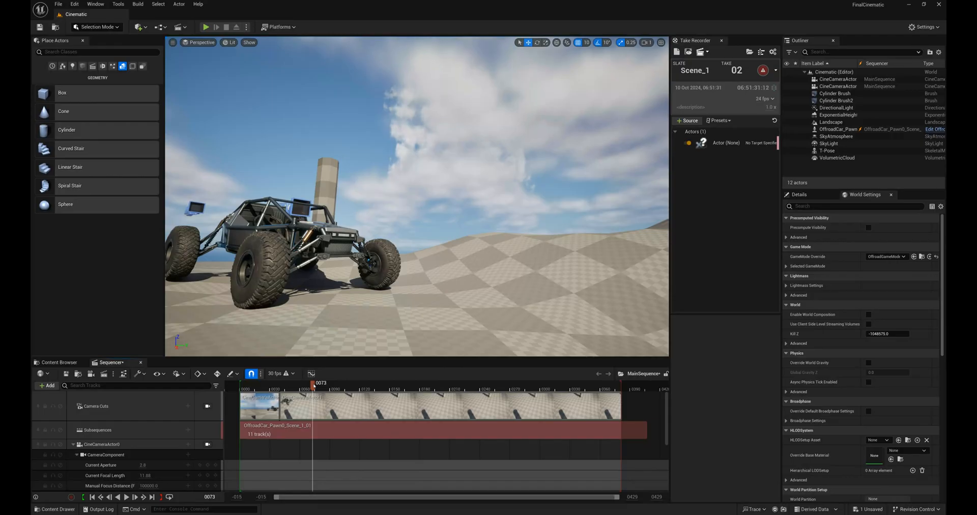
Scrub from frame 0 to frame 78 to check how the car passes the low viewpoint, and leave nothing selected.
key(Up)
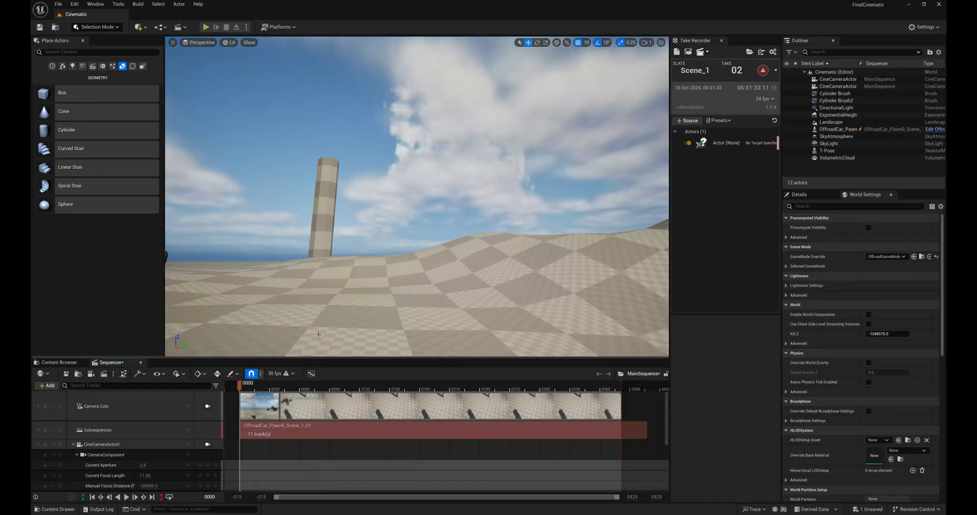
drag(244, 391, 315, 390)
click(342, 261)
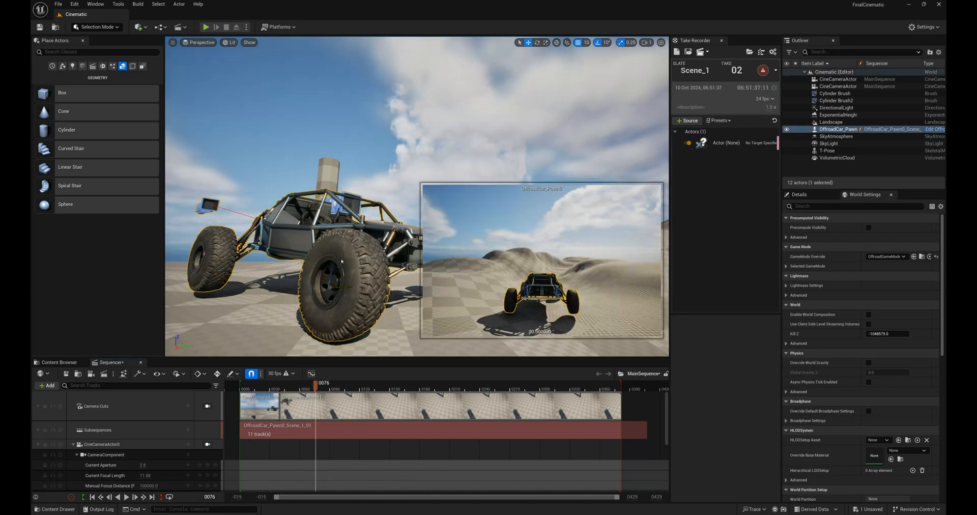
scroll(328, 310, up, 3)
mouse_move(315, 385)
mouse_down()
mouse_move(327, 385)
mouse_move(318, 385)
mouse_up()
click(805, 173)
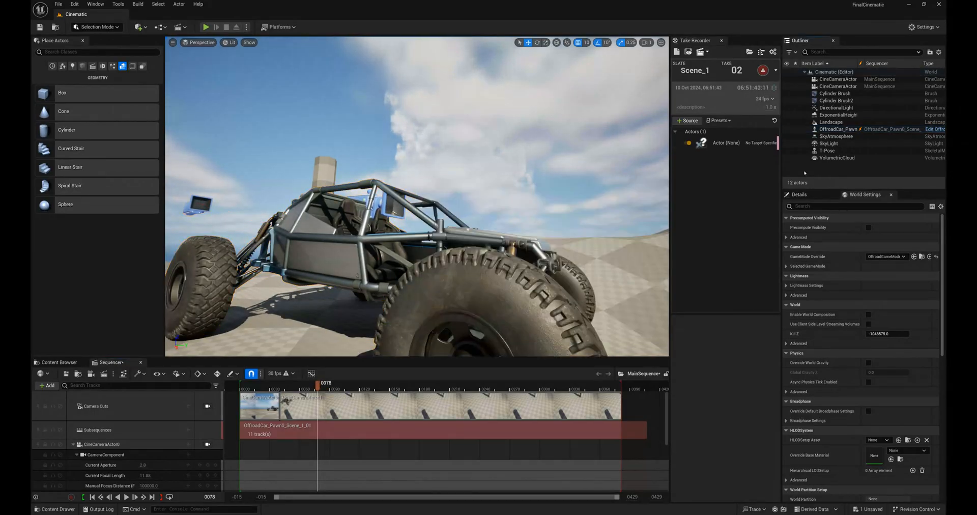
Move the playhead to frame 71 and create a Cine Camera Actor from the low viewpoint facing the car.
drag(317, 385, 310, 387)
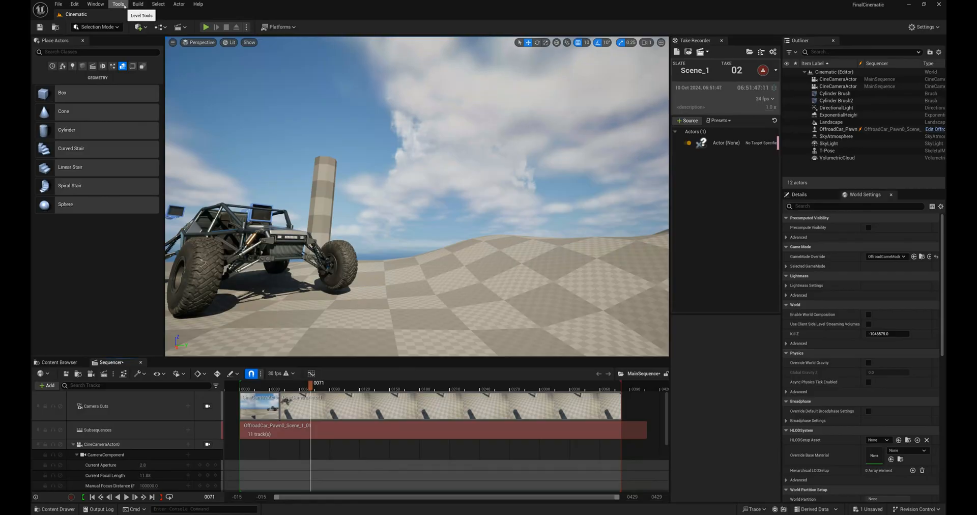
click(173, 43)
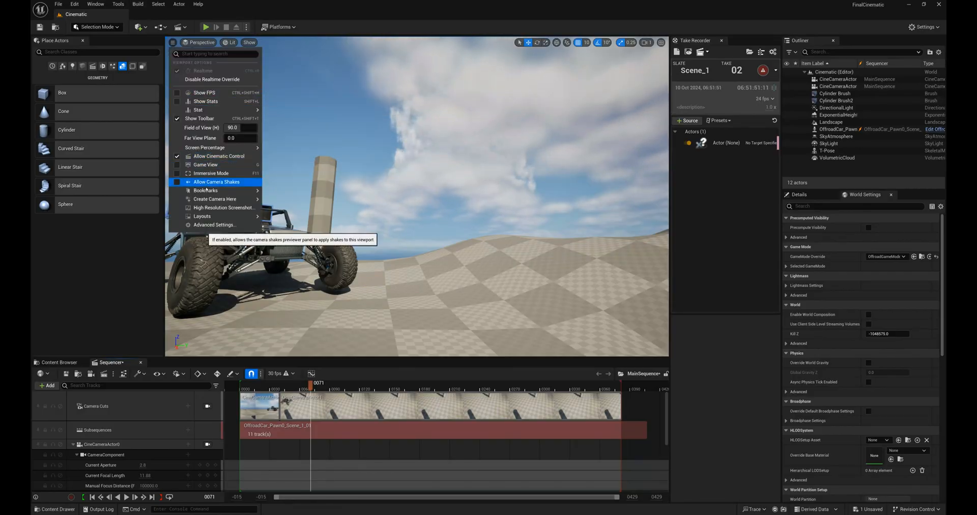
mouse_move(245, 199)
click(279, 211)
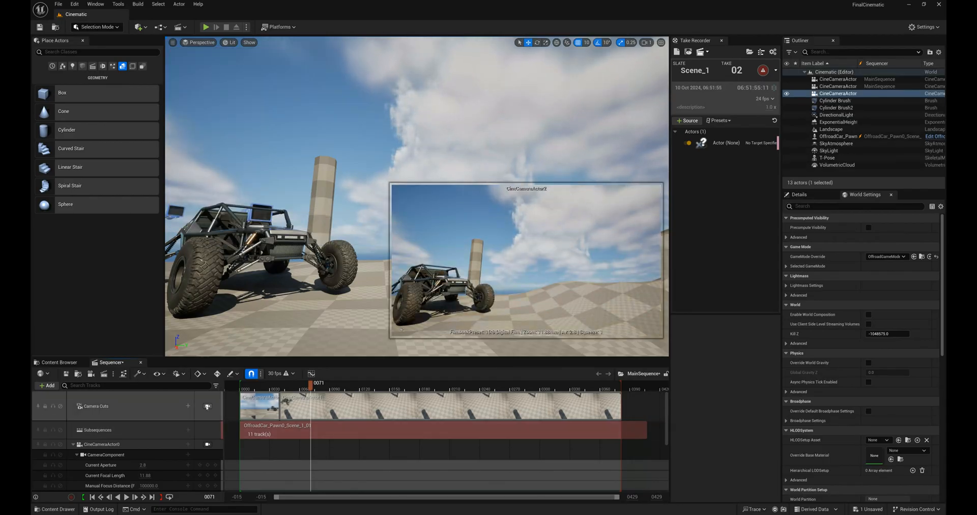
Bind CineCameraActor2 to the Camera Cuts track as a new binding starting at frame 71.
click(188, 406)
mouse_move(229, 416)
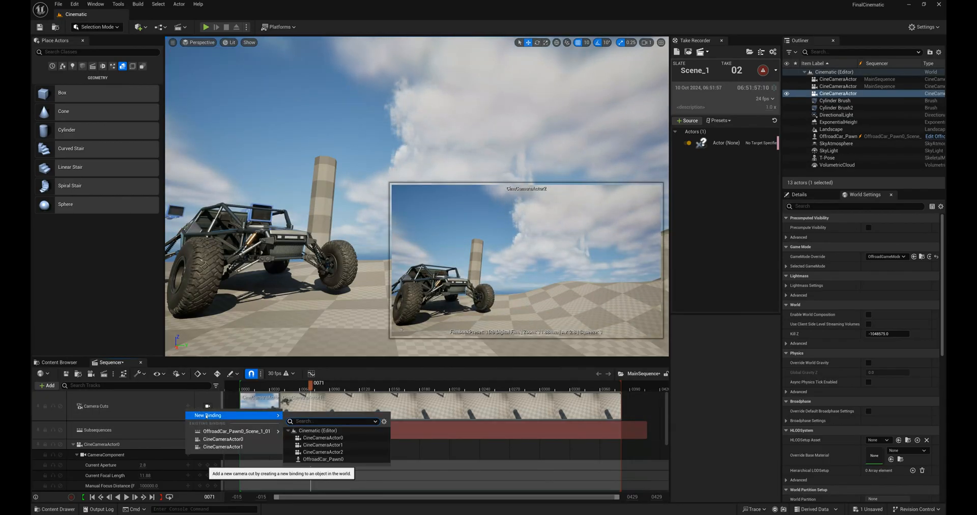
click(316, 452)
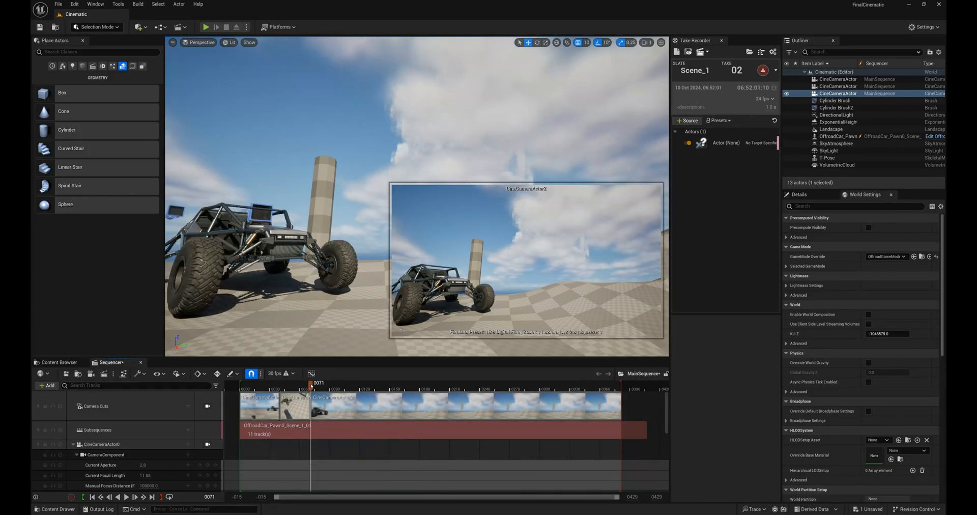
Lock the viewport to the camera cuts, clear the camera selection and preview the shots from frame 26 to frame 78.
drag(310, 387, 266, 387)
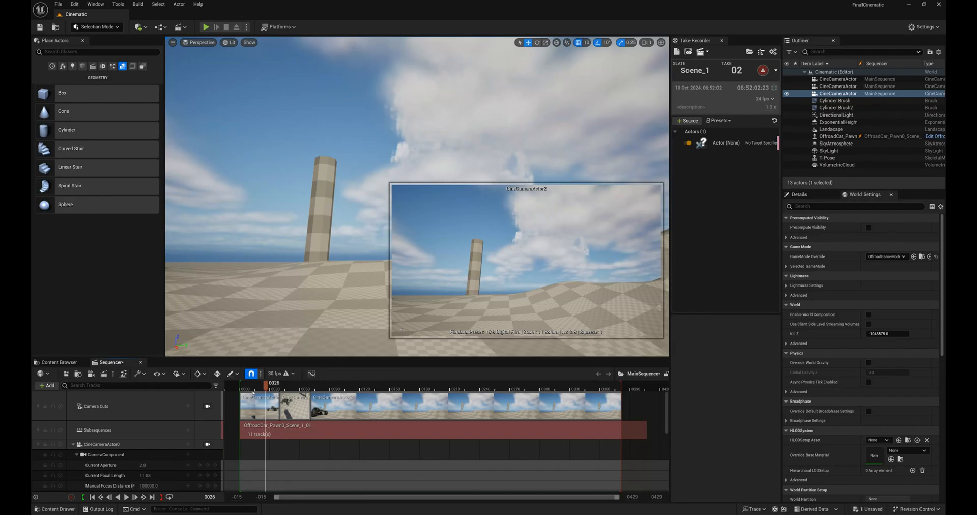
click(208, 405)
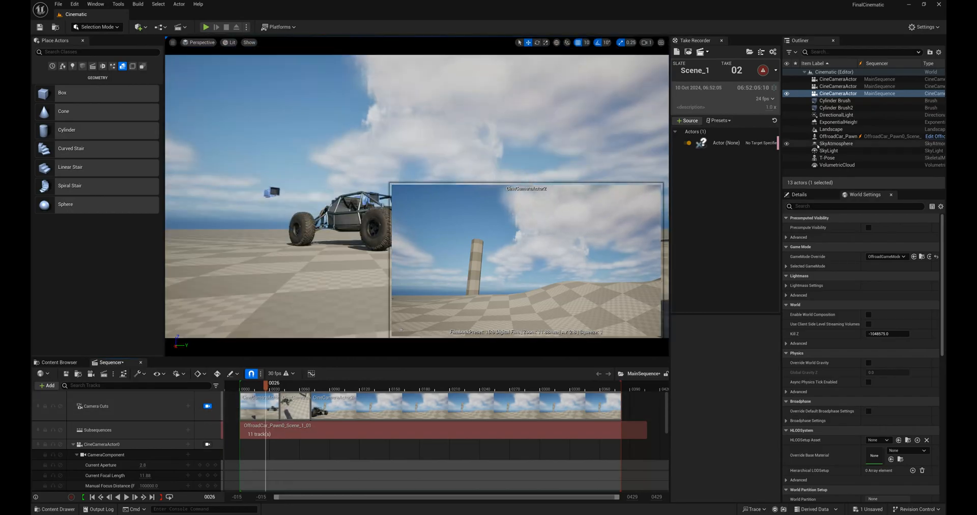
click(838, 173)
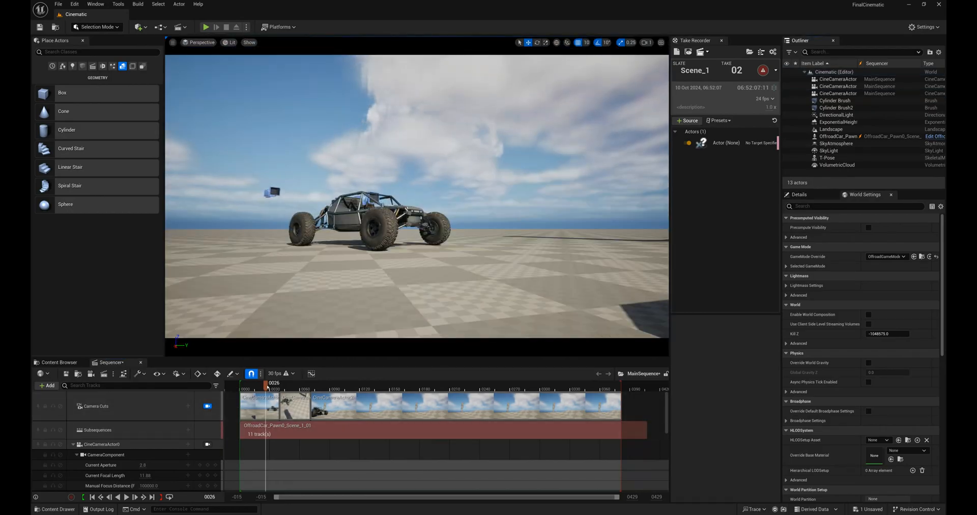
drag(266, 386, 317, 379)
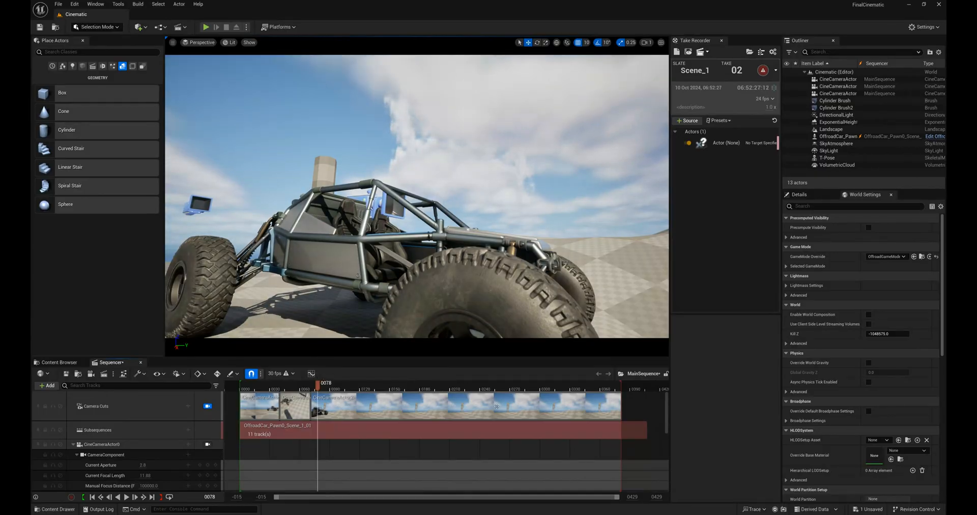
Pilot CineCameraActor2, lower it closer to the ground beside the car's wheel and check the framing at frame 83.
scroll(666, 399, down, 3)
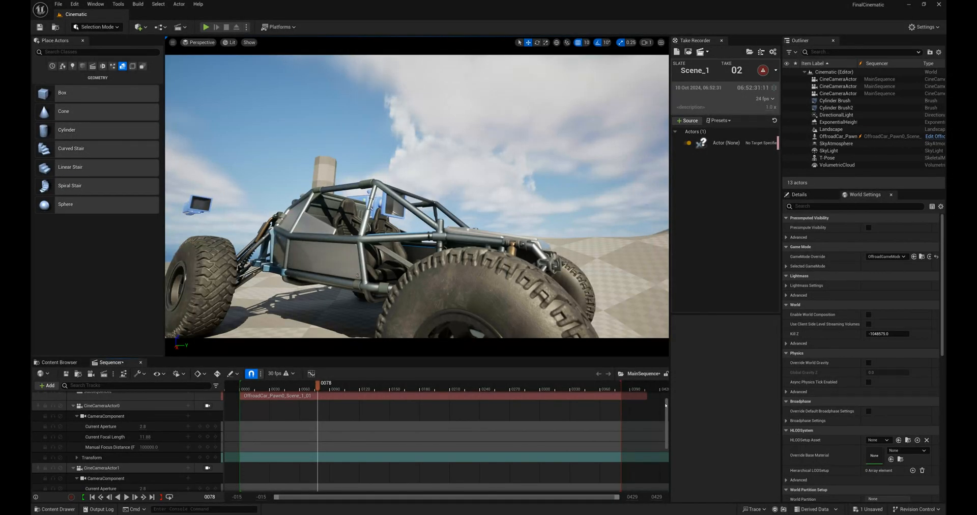
scroll(395, 465, down, 3)
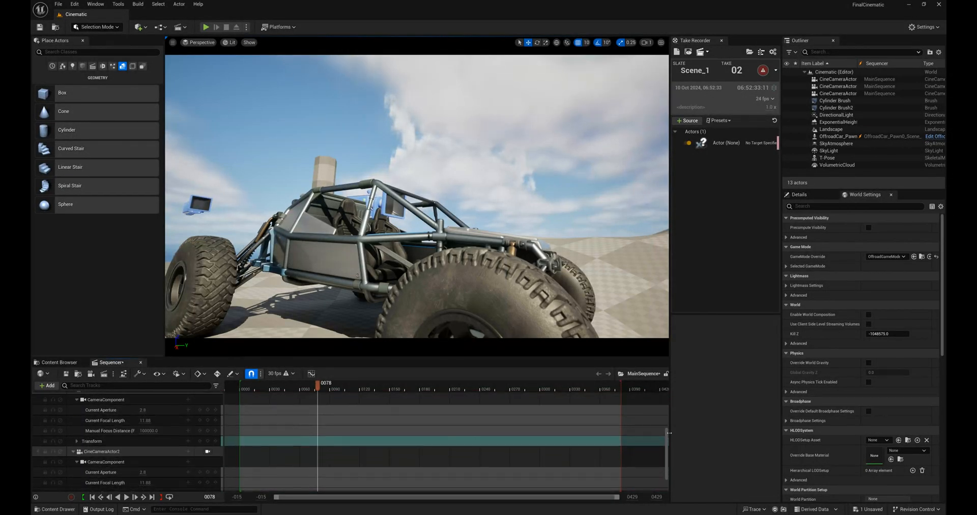
click(208, 451)
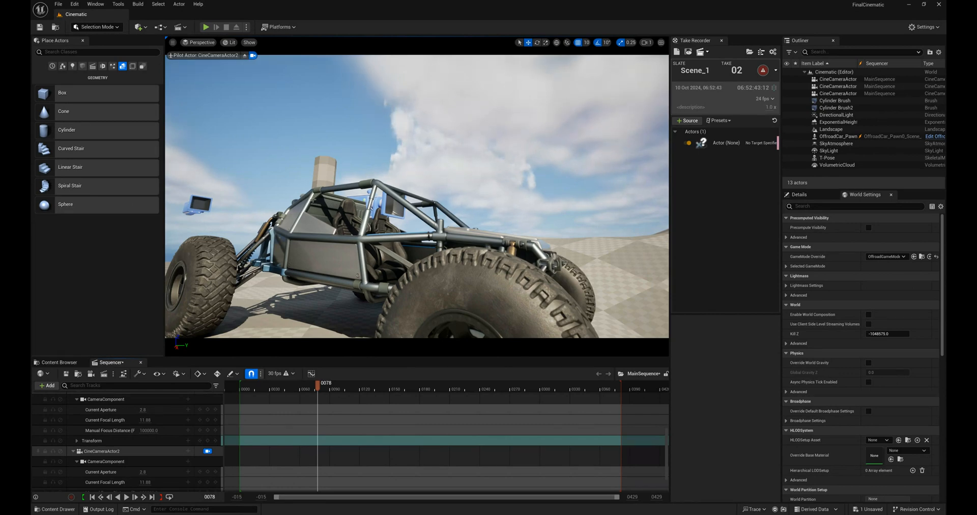
key(q)
right_drag(314, 214, 314, 213)
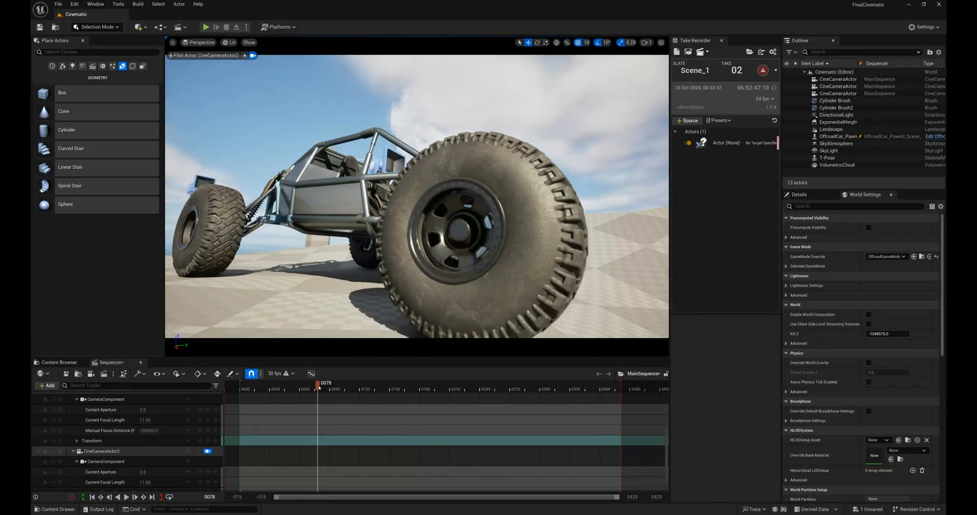
drag(319, 388, 323, 388)
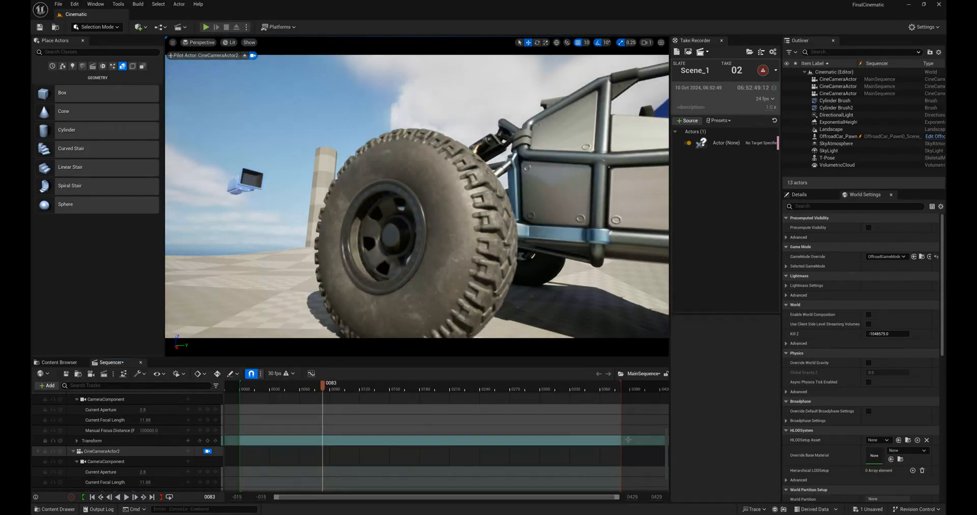
Lock the viewport to the camera cuts again and preview the adjusted shot up to frame 102.
scroll(667, 429, up, 1)
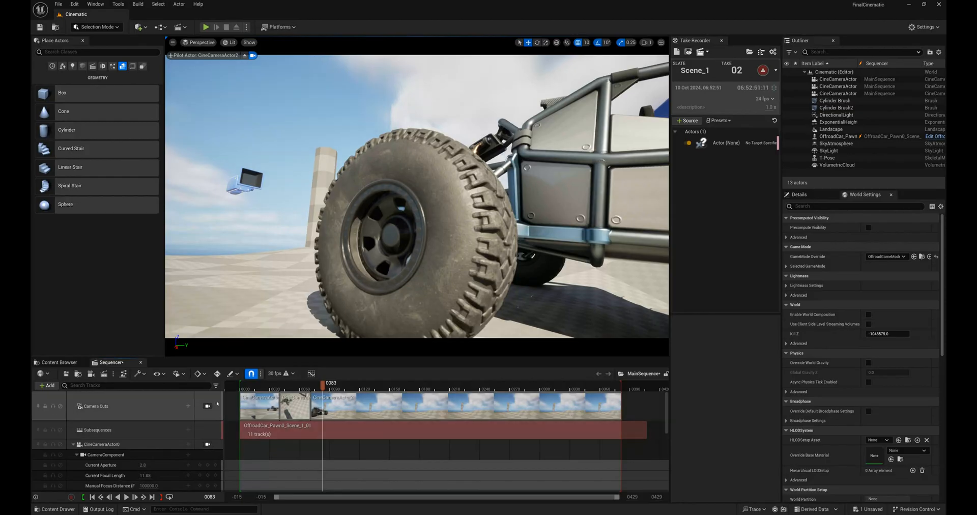
click(208, 406)
drag(323, 382, 343, 384)
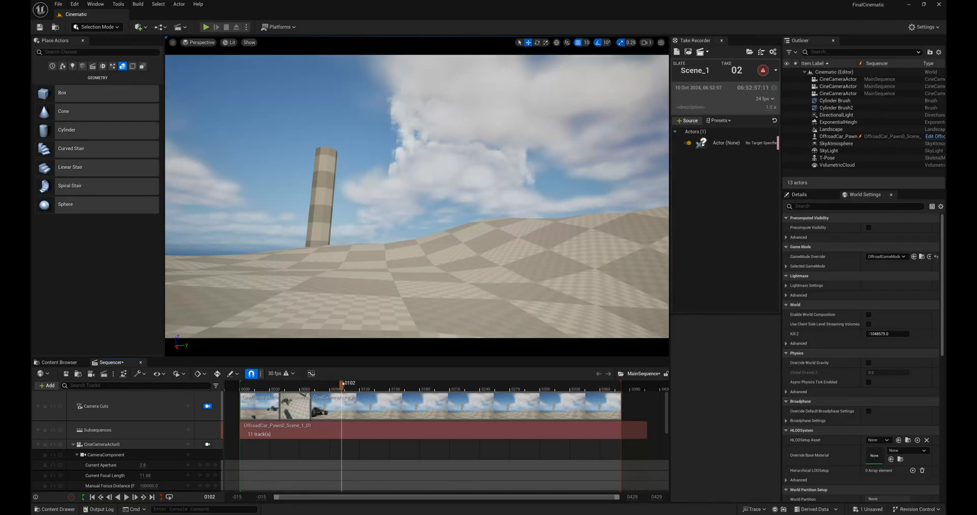
Unlock the viewport from the camera cuts, frame the car from behind at frame 99 and create a CineCameraActor at that view.
click(207, 407)
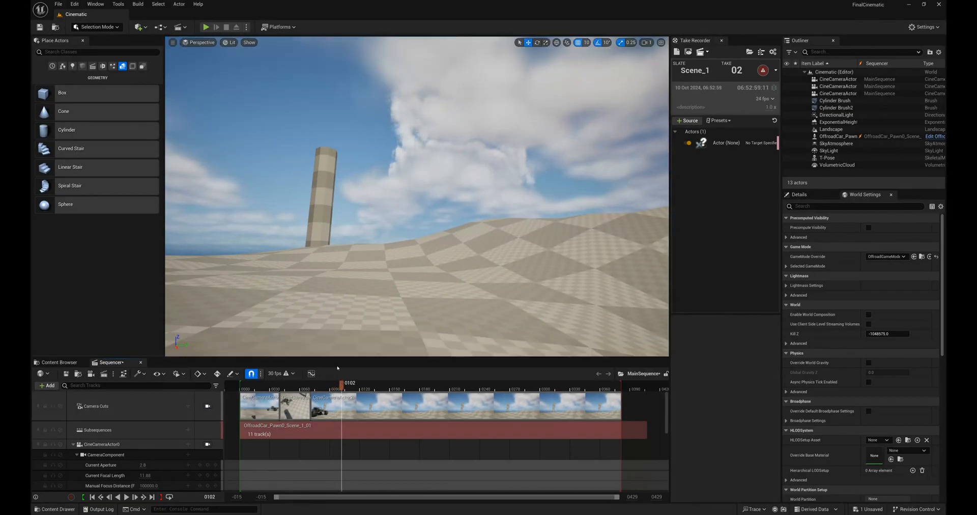
right_drag(508, 274, 499, 290)
mouse_move(341, 384)
mouse_down()
mouse_move(323, 384)
mouse_move(339, 383)
mouse_up()
right_drag(278, 286, 286, 270)
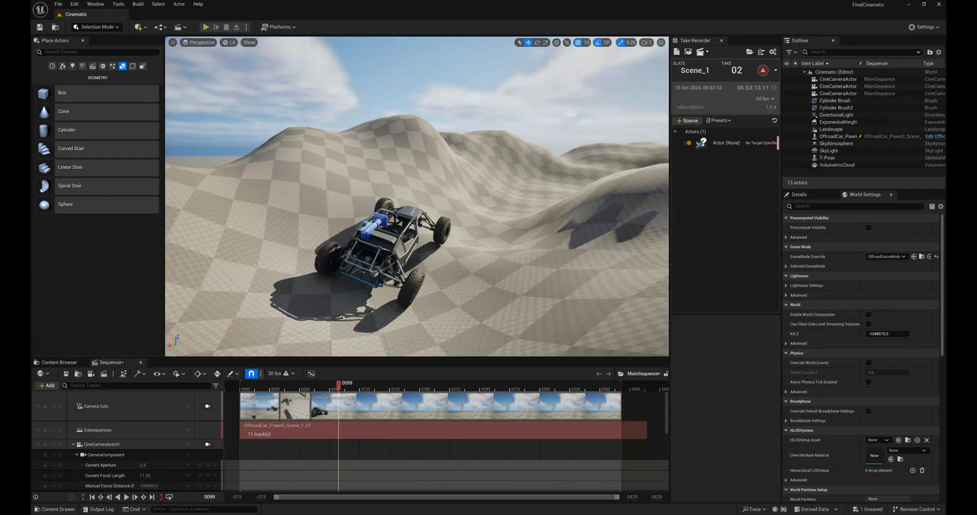
key(w)
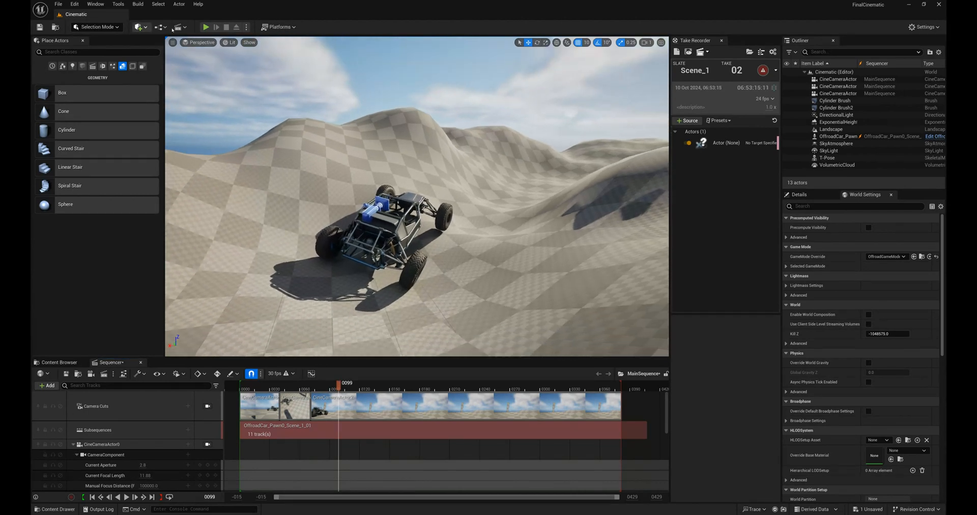
click(173, 43)
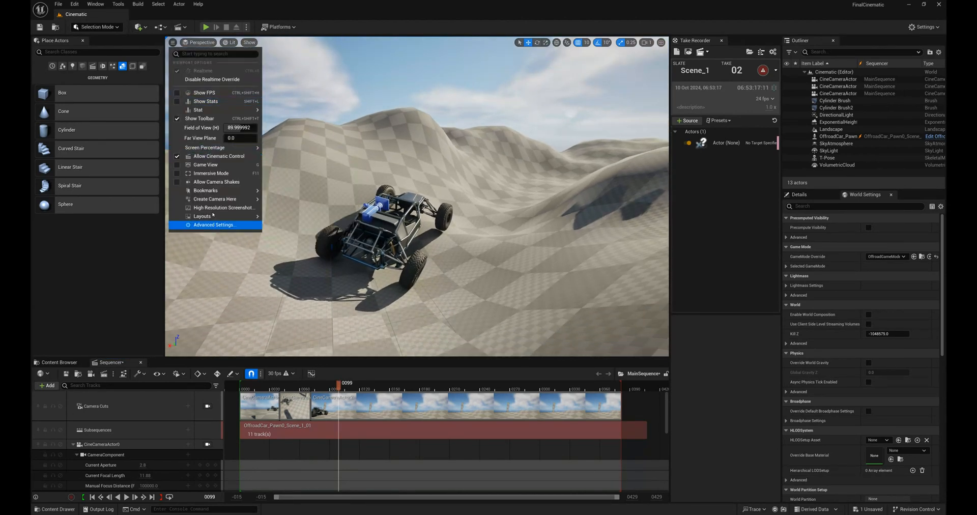
click(202, 42)
click(173, 42)
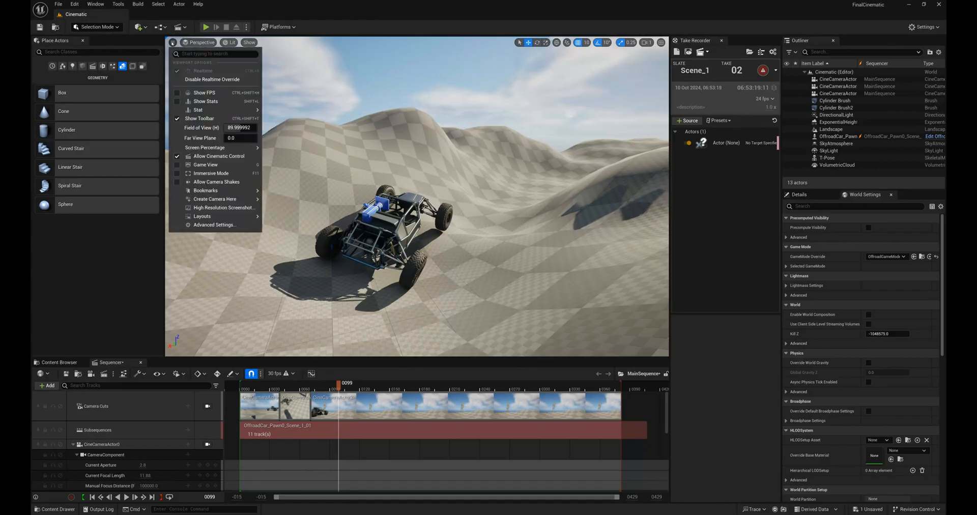
mouse_move(199, 200)
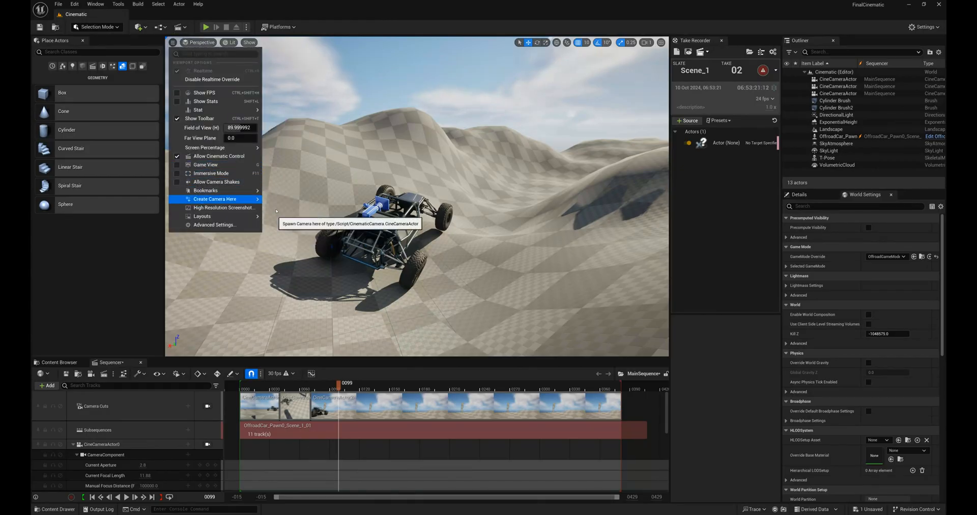
click(285, 209)
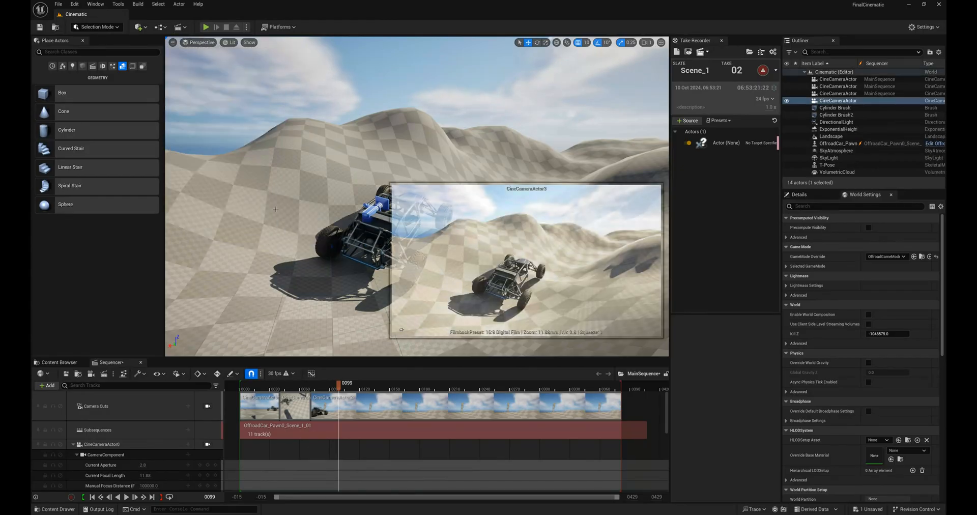
Bind CineCameraActor3 to the Camera Cuts track as a new binding at frame 99, enlarge the Outliner and clear the selection.
click(188, 406)
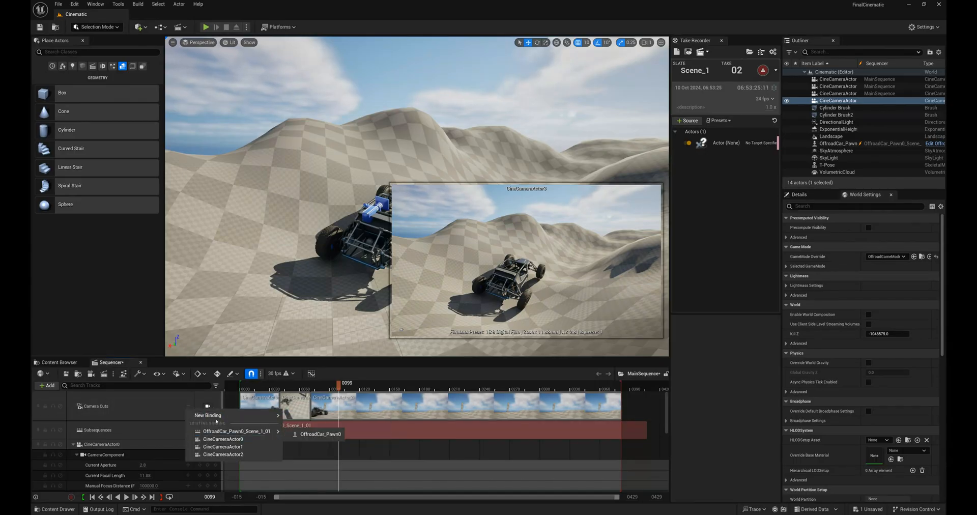
mouse_move(257, 418)
click(331, 459)
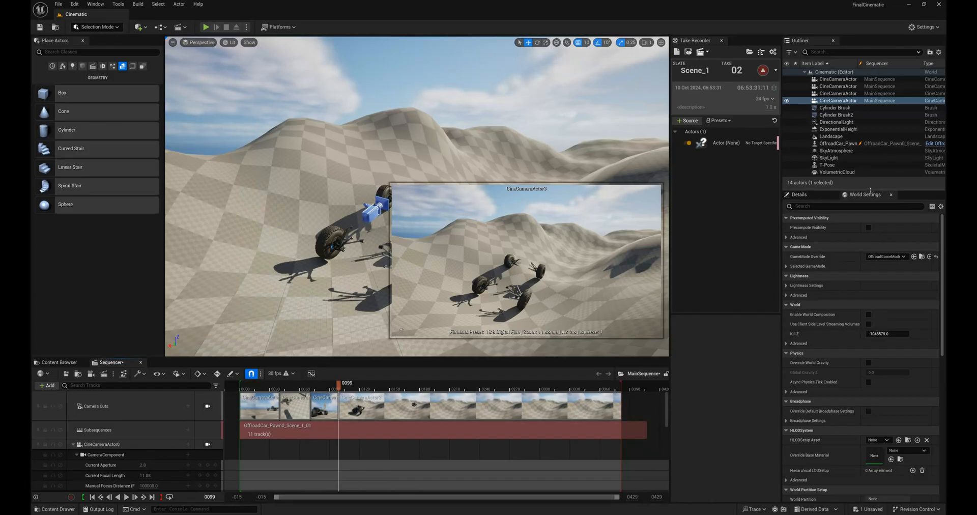
drag(871, 188, 868, 323)
click(838, 208)
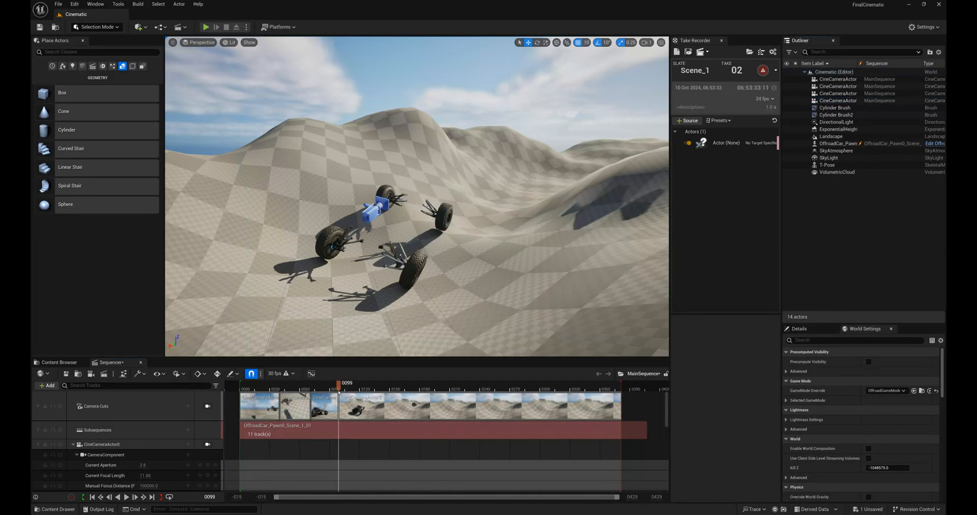
Lock the viewport to the camera cuts and move the cut to CineCameraActor3 earlier, to about frame 87, checking playback up to frame 139.
mouse_move(339, 386)
mouse_down()
mouse_move(355, 385)
mouse_move(303, 385)
mouse_move(341, 385)
mouse_move(324, 385)
mouse_up()
click(207, 407)
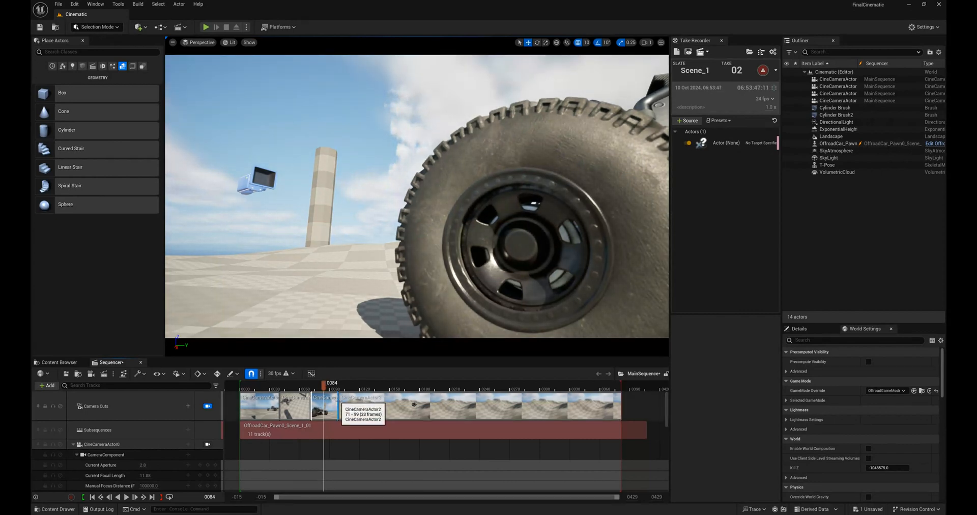
mouse_move(339, 400)
mouse_down()
mouse_move(317, 385)
mouse_move(332, 386)
mouse_up()
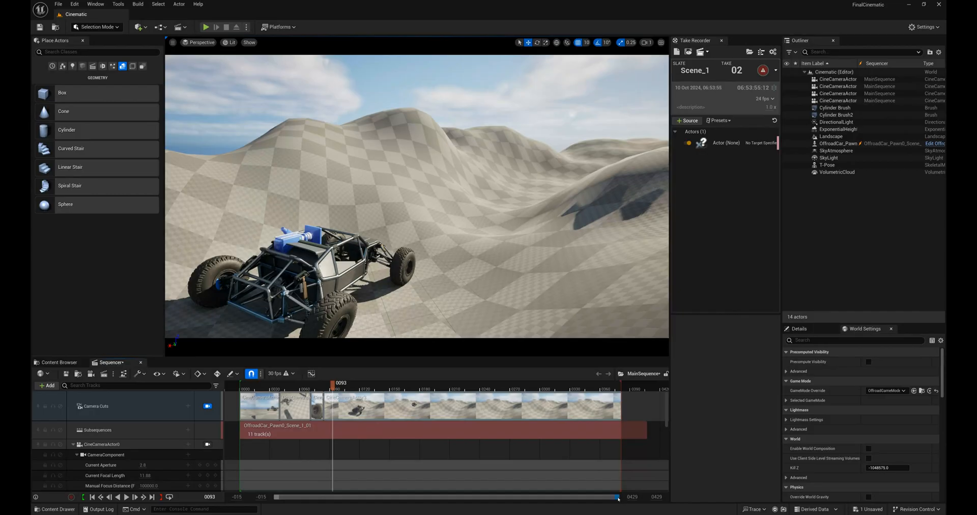
drag(619, 499, 386, 498)
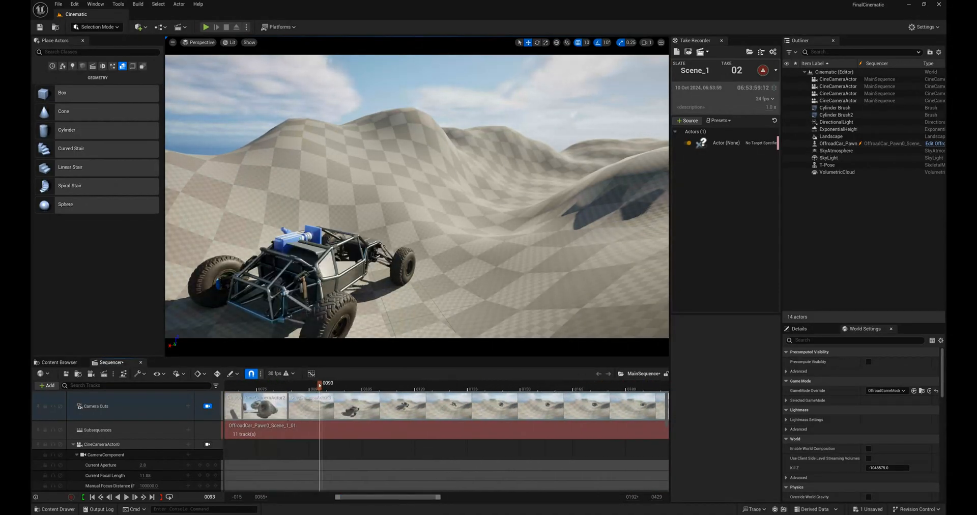
drag(319, 384, 415, 389)
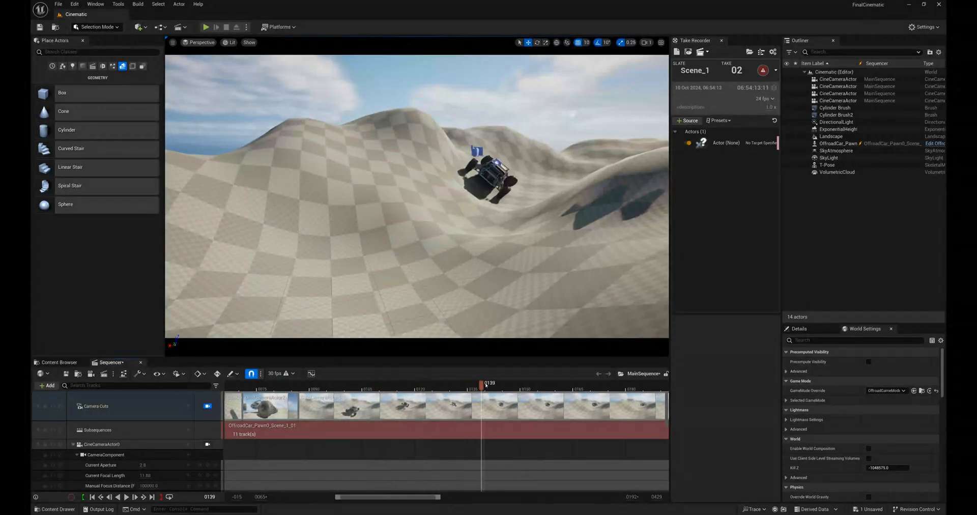
Show the whole sequence range in the timeline and preview the shots between frame 51 and frame 110.
drag(310, 390, 347, 388)
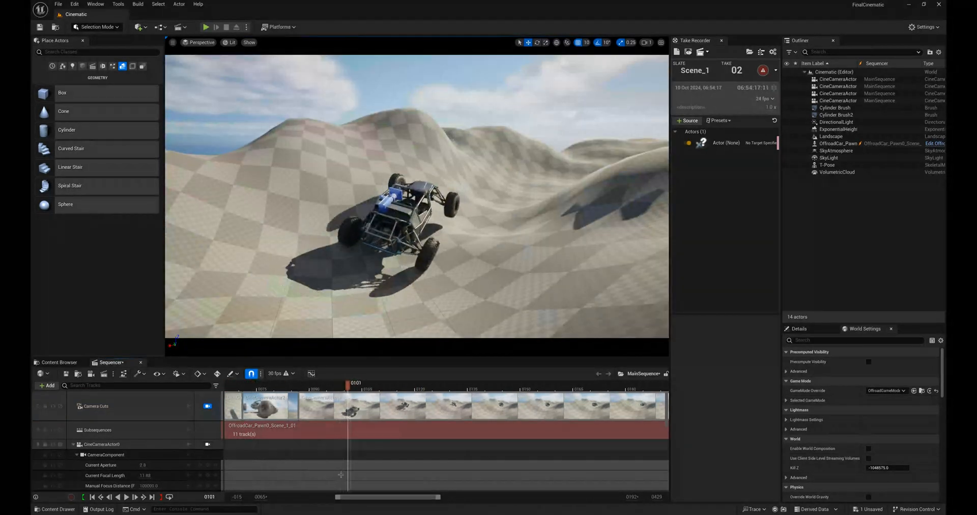
drag(338, 498, 275, 497)
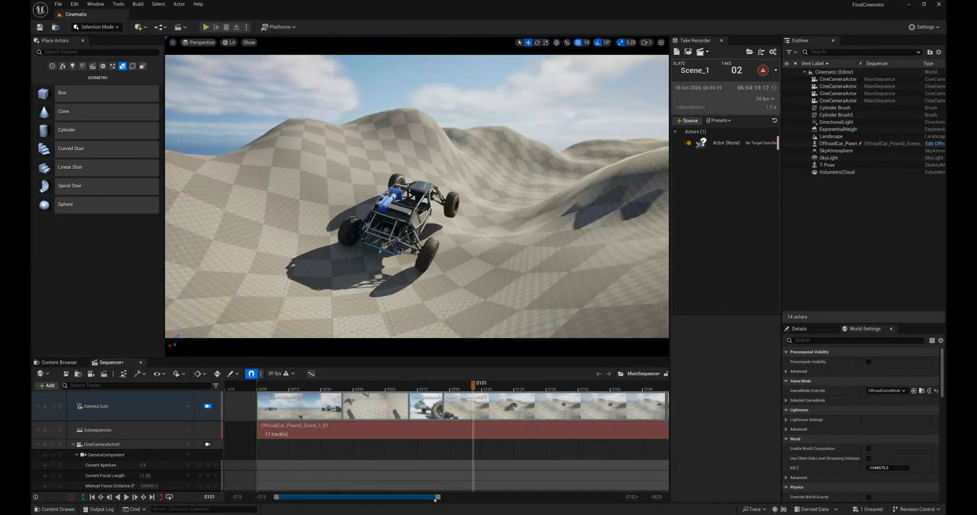
drag(442, 498, 619, 498)
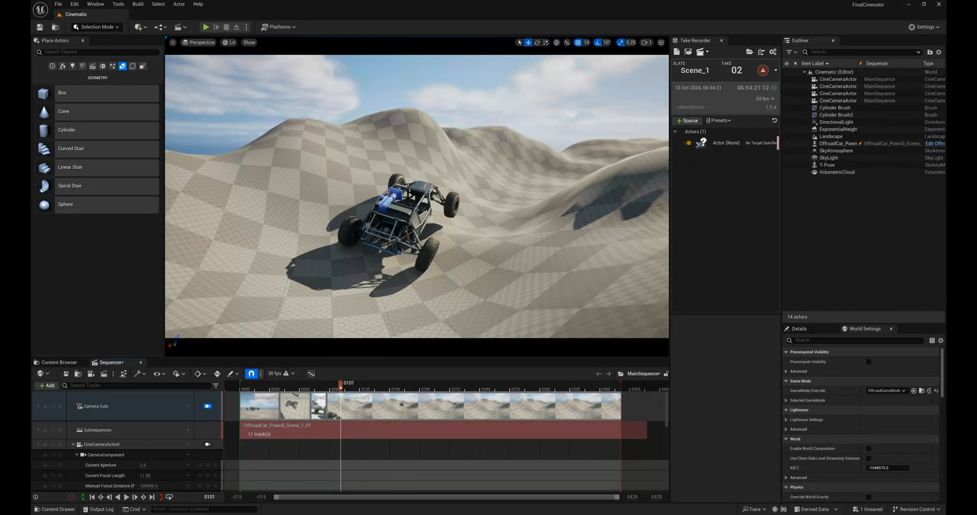
mouse_move(341, 385)
mouse_down()
mouse_move(275, 385)
mouse_move(349, 386)
mouse_move(268, 385)
mouse_move(362, 381)
mouse_move(250, 382)
mouse_move(380, 382)
mouse_move(266, 388)
mouse_move(350, 388)
mouse_up()
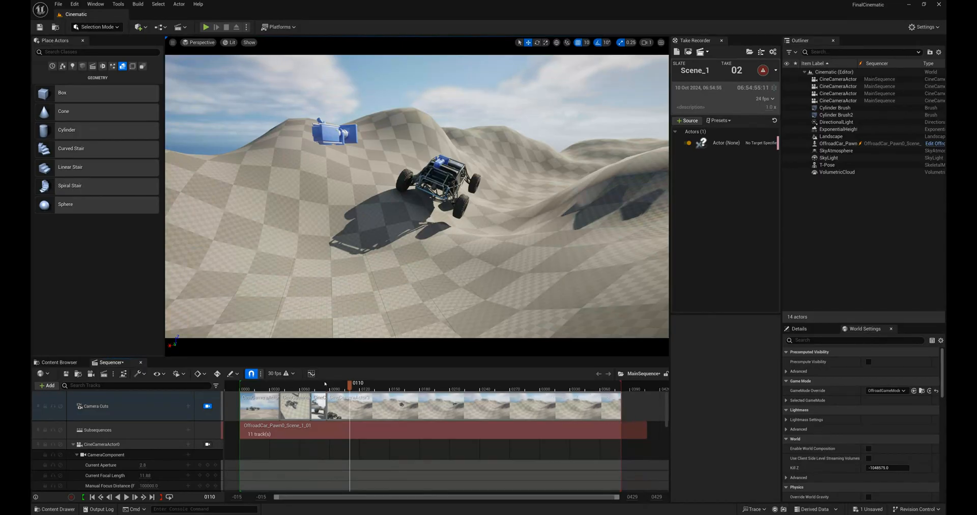
drag(350, 388, 291, 388)
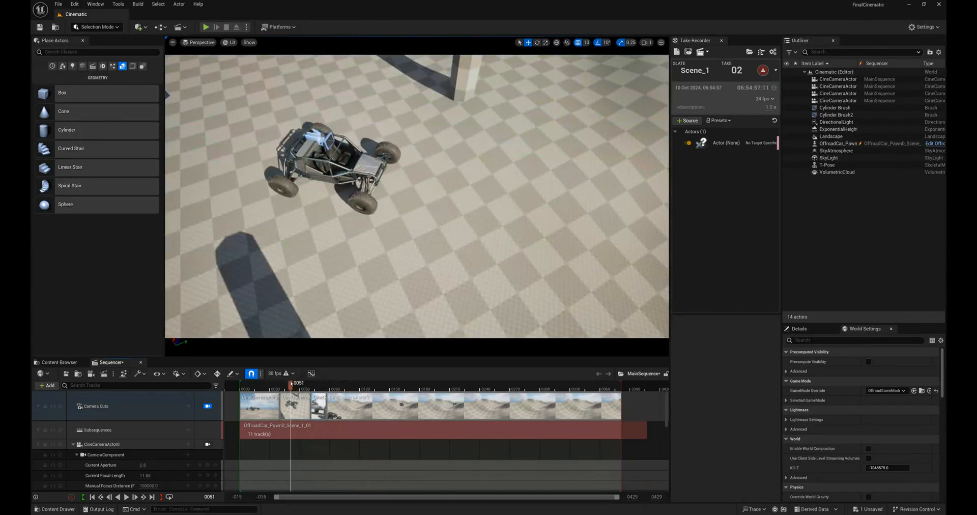
Unlock the viewport from the camera cuts, go to frame 29 and move the T-Pose character across the ground toward the car's path.
click(207, 407)
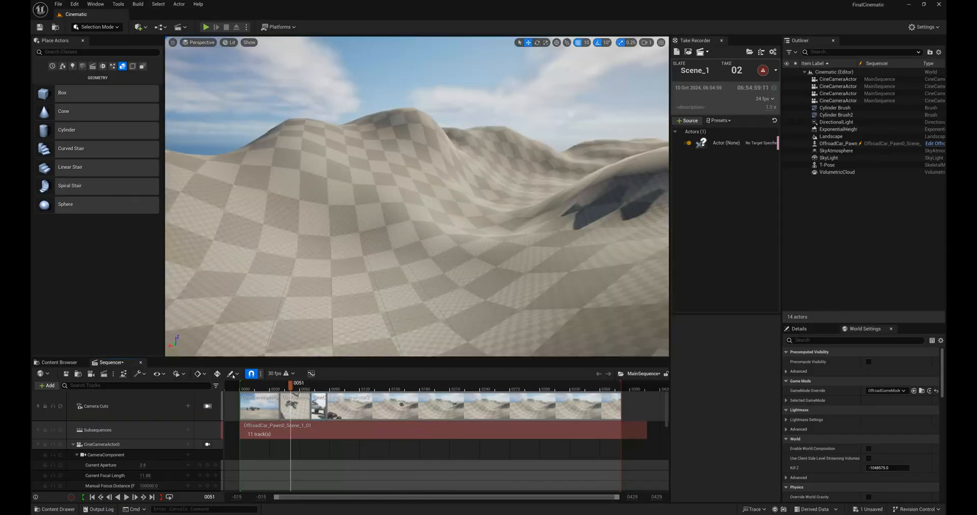
right_drag(80, 169, 313, 251)
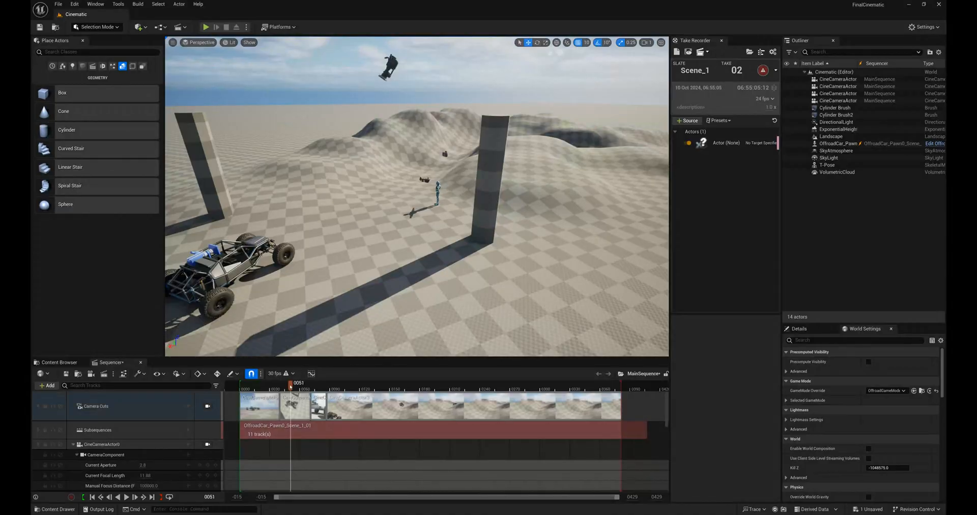
drag(291, 387, 268, 383)
click(208, 406)
click(208, 406)
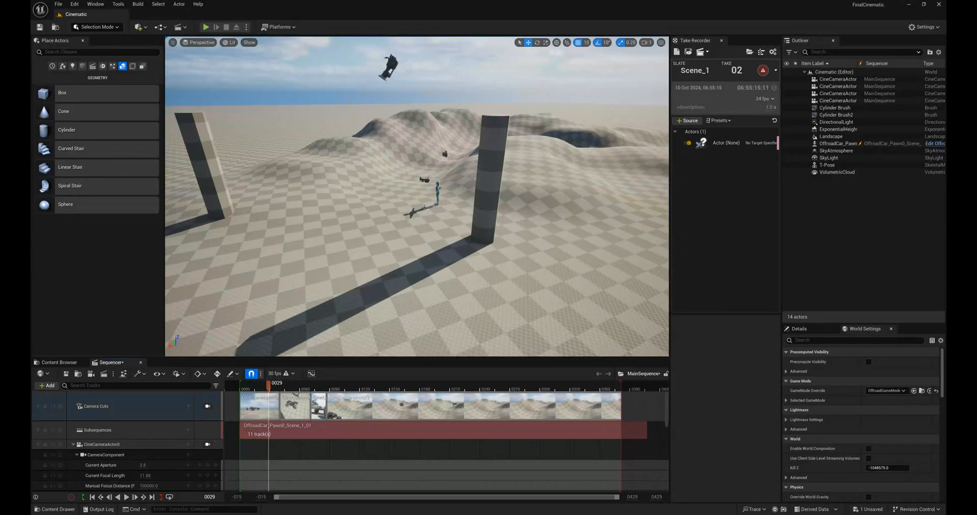
click(437, 195)
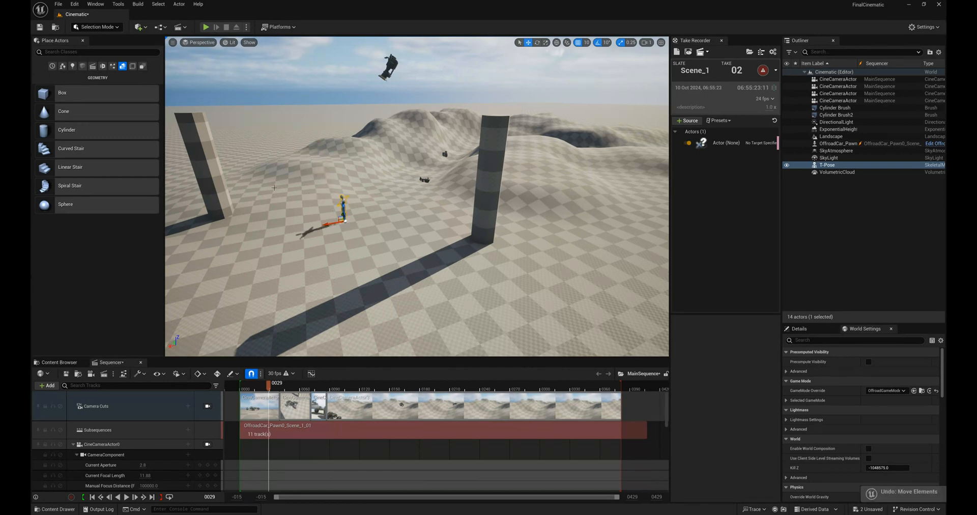
Move the T-Pose character further along the ground between the pillars, switching the gizmo's world/local coordinate space for the final placement.
key(w)
right_drag(291, 216, 295, 218)
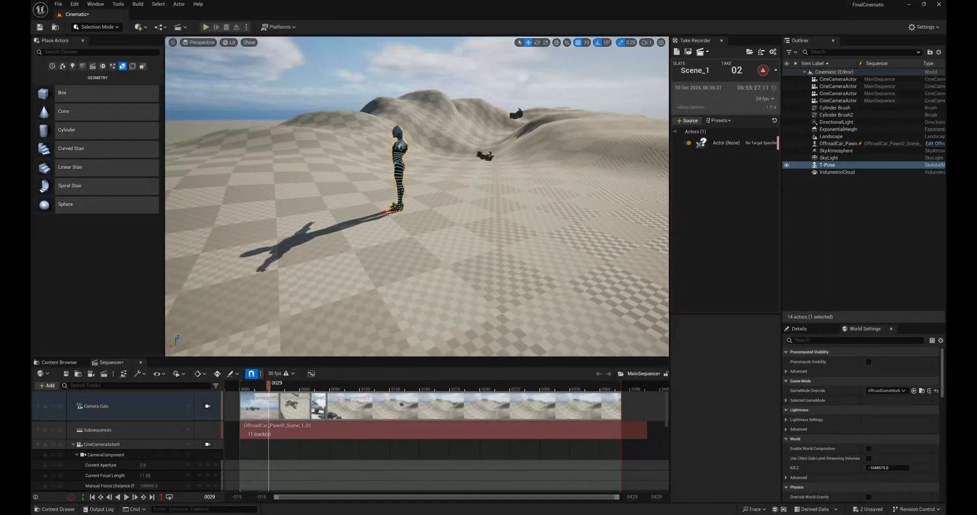
drag(370, 214, 298, 207)
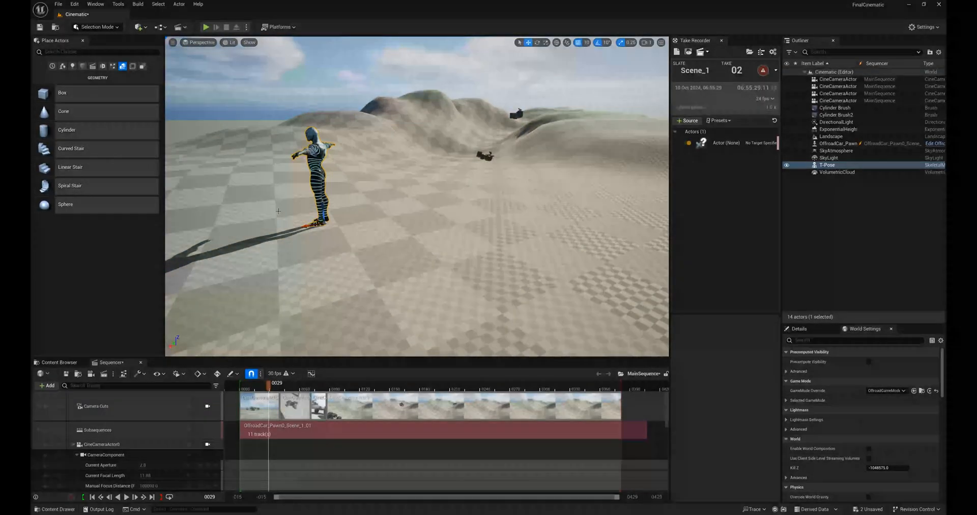
key(a)
right_drag(278, 210, 319, 238)
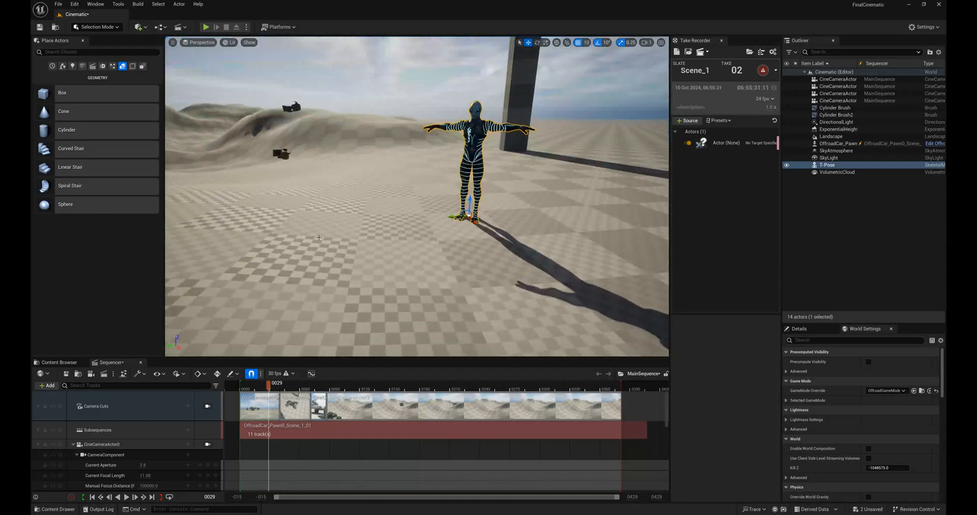
drag(452, 216, 255, 252)
click(558, 43)
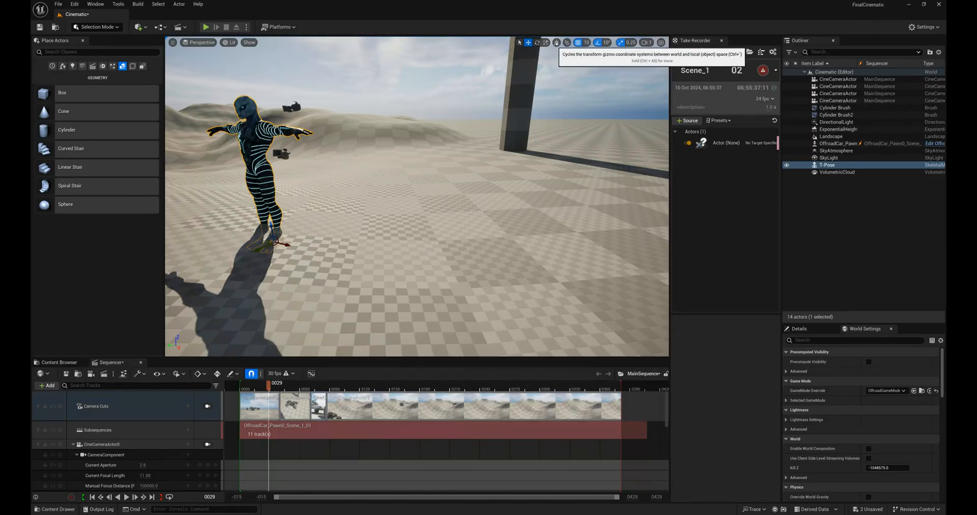
drag(286, 244, 265, 198)
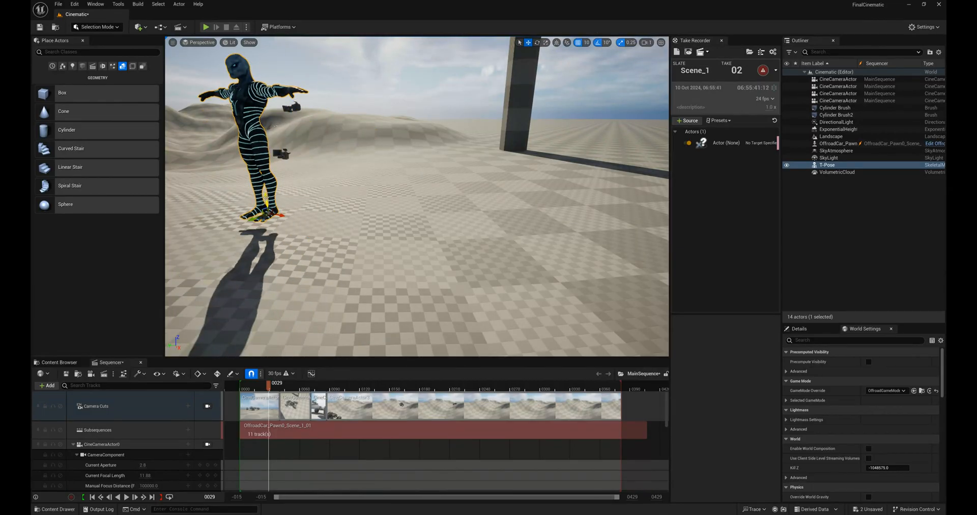
right_drag(294, 235, 218, 212)
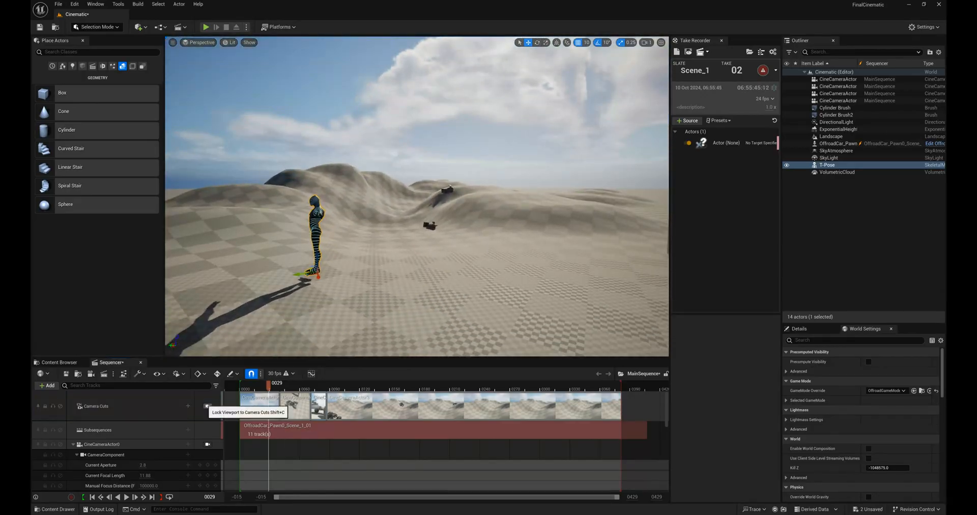
Lock the viewport to the camera cuts and check the T-Pose character's placement ahead of the car from frame 29 to frame 59.
click(207, 406)
drag(269, 384, 296, 386)
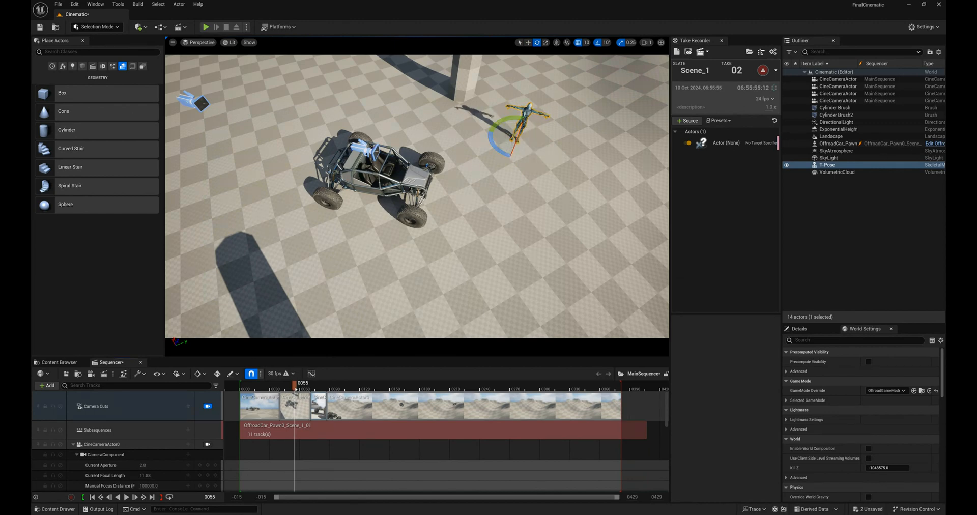
mouse_move(296, 389)
mouse_down()
mouse_move(275, 386)
mouse_move(313, 386)
mouse_move(299, 385)
mouse_up()
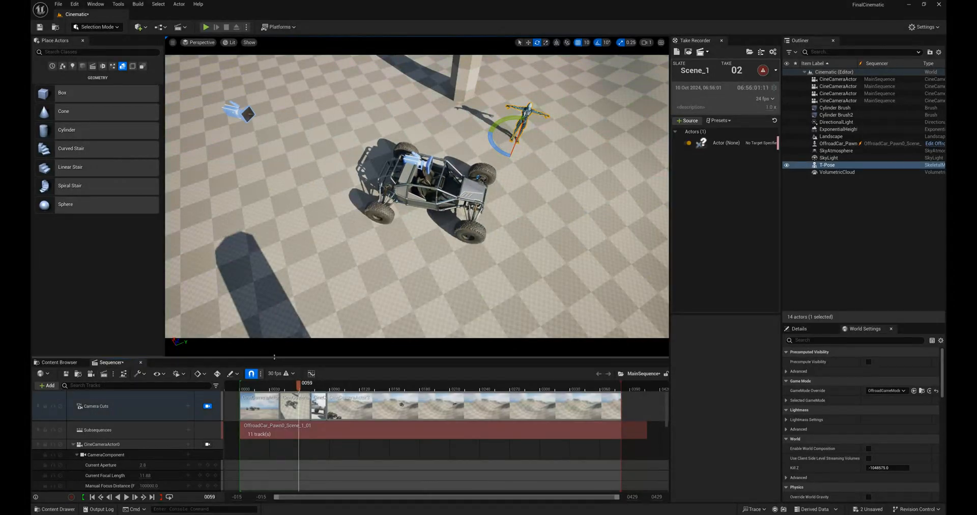
Enlarge the Sequencer and add the T-Pose character to MainSequence as an actor track.
drag(275, 357, 254, 335)
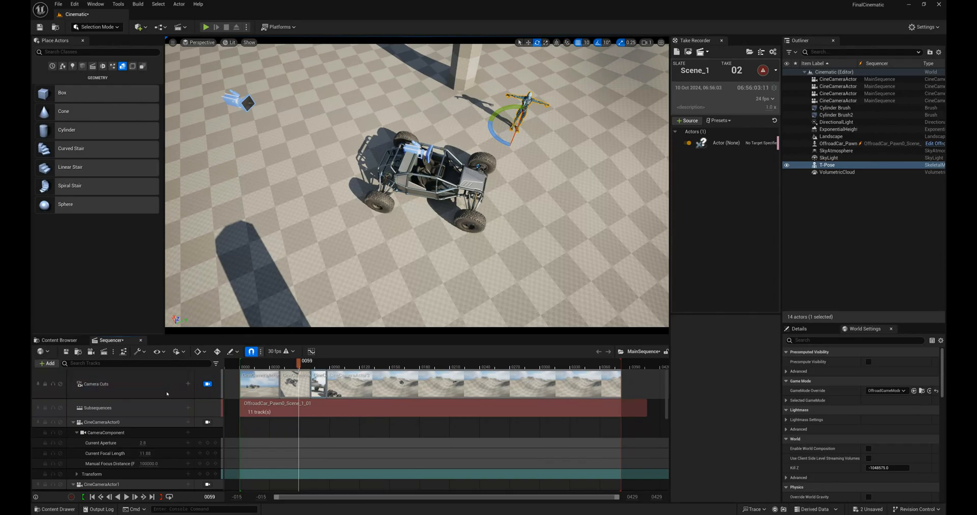
click(43, 364)
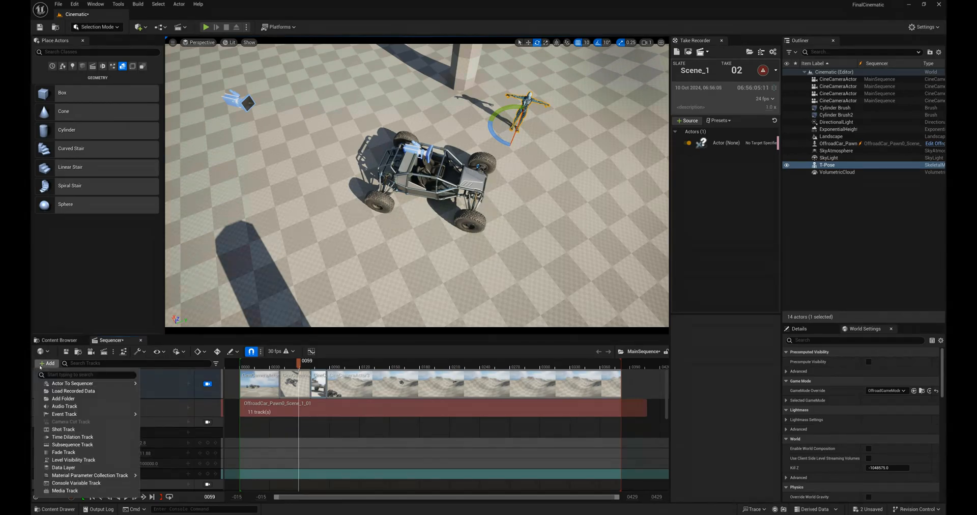
mouse_move(65, 384)
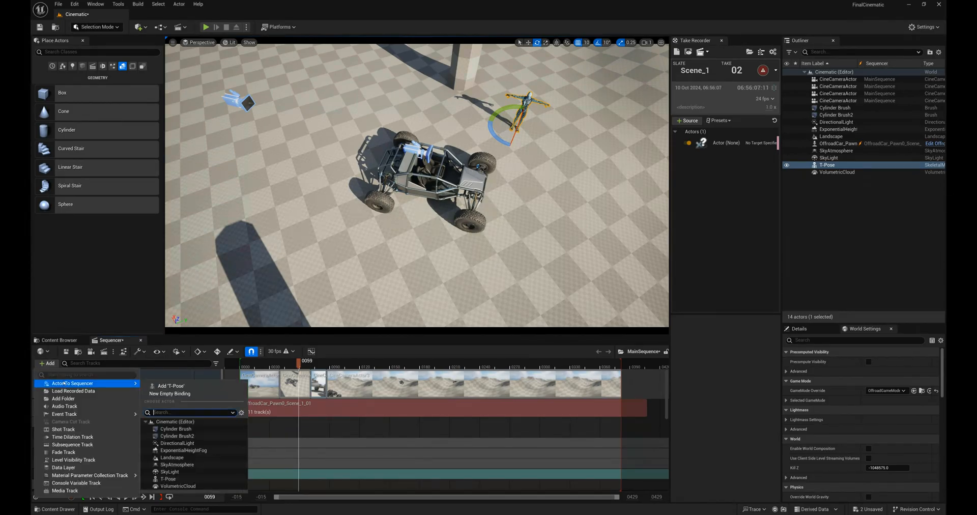
click(168, 480)
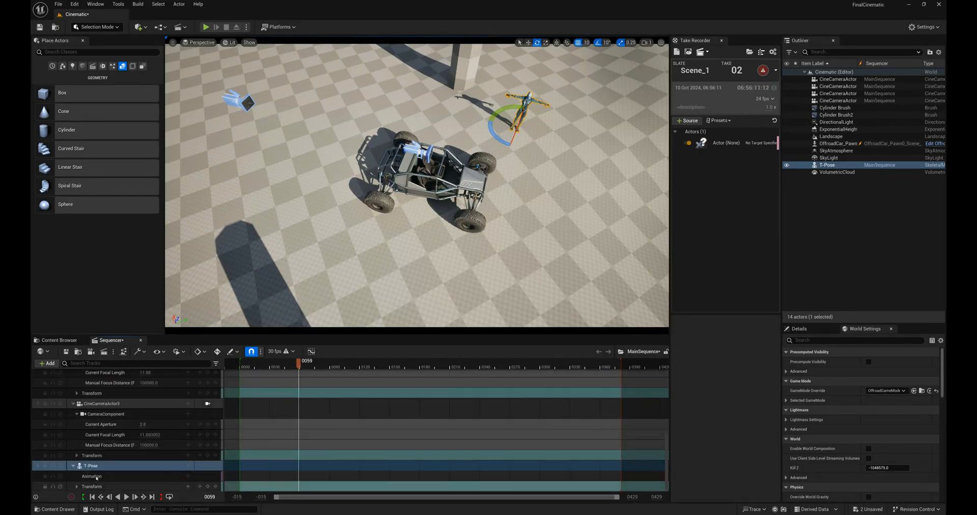
Collapse the tracks of all four CineCameraActors so the T-Pose track is within reach in the Sequencer.
scroll(92, 417, up, 3)
scroll(75, 386, up, 5)
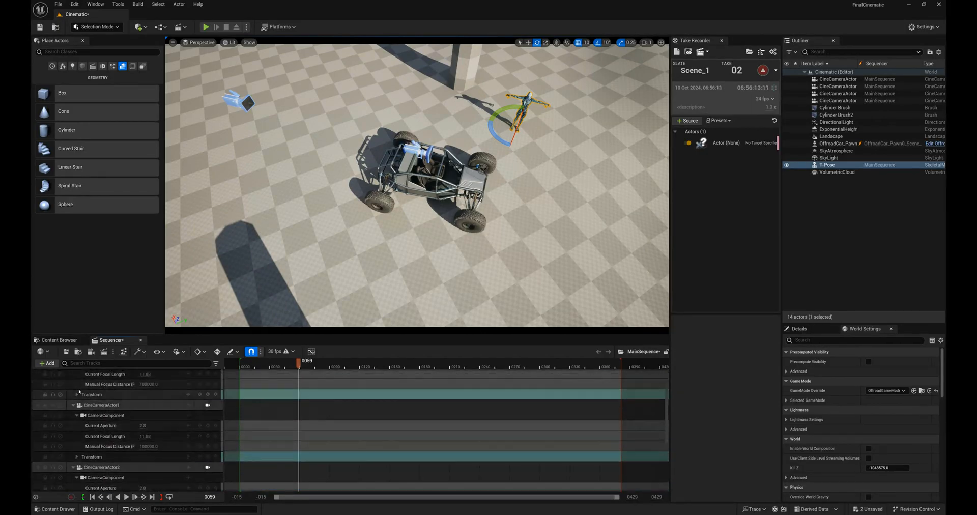
click(74, 423)
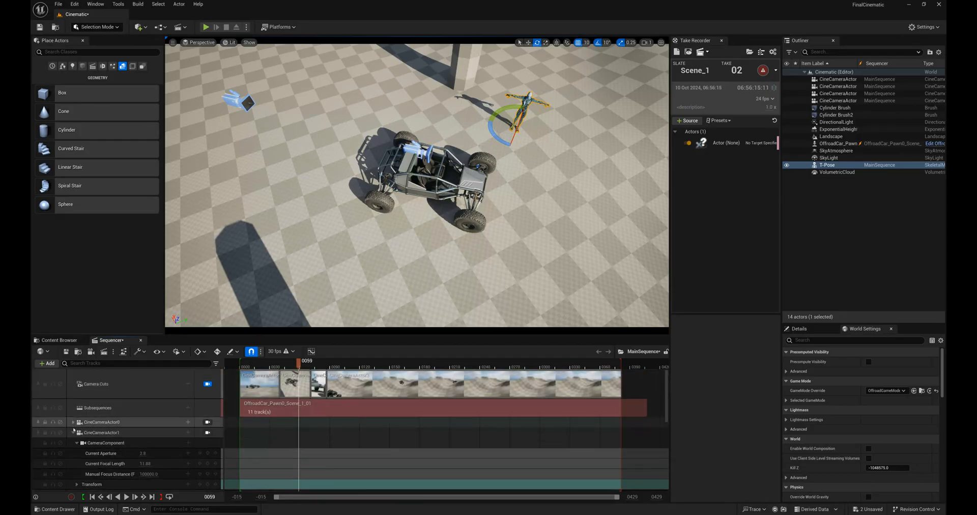
click(73, 433)
click(74, 443)
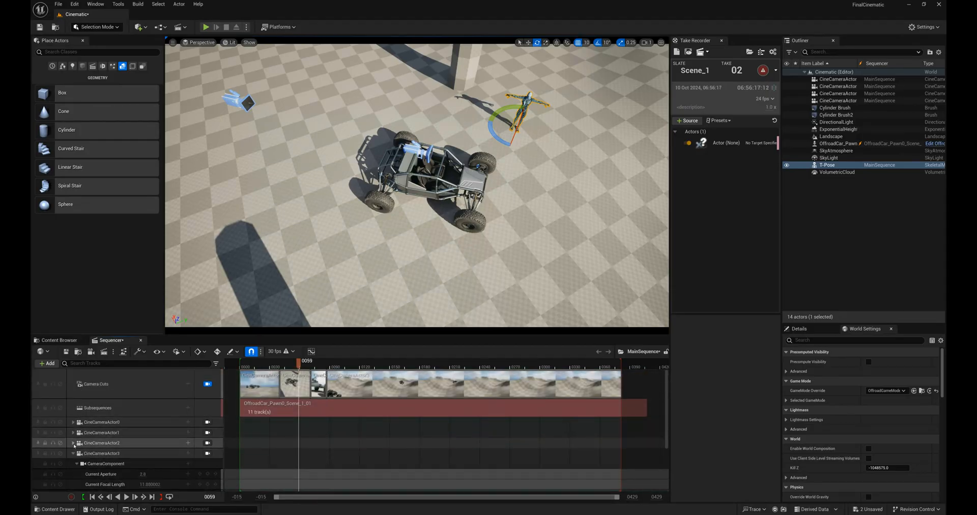
click(73, 453)
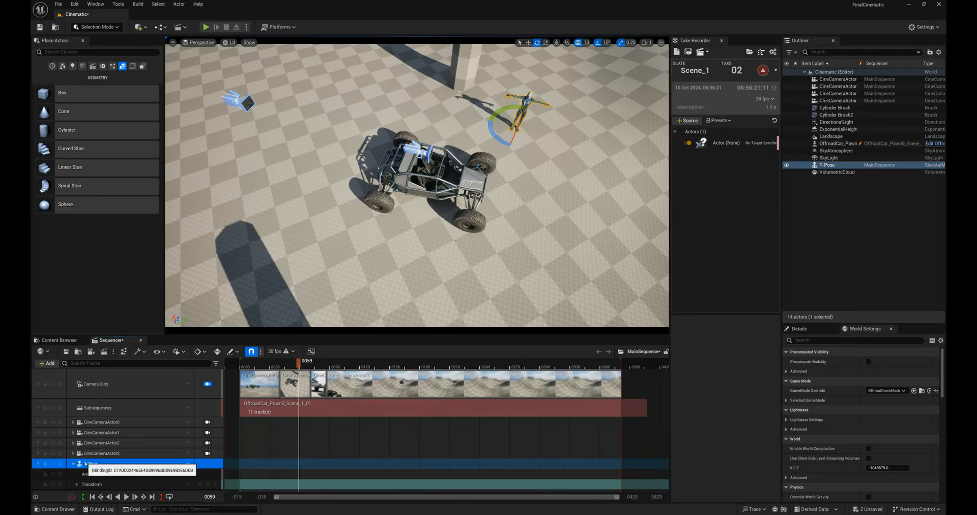
Go to frame 39, where the second camera cut begins, and add the Yelling_mixamo_com animation to the T-Pose track.
drag(299, 362, 279, 365)
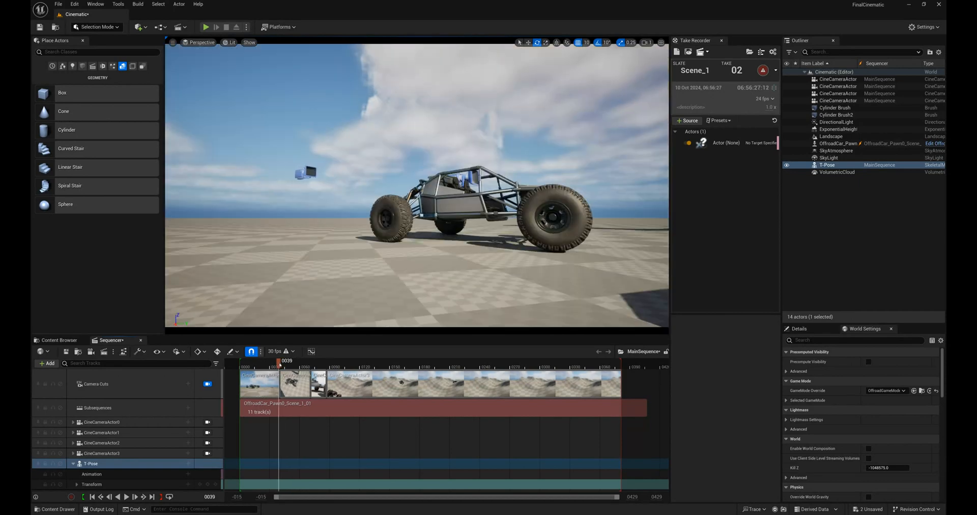
click(189, 474)
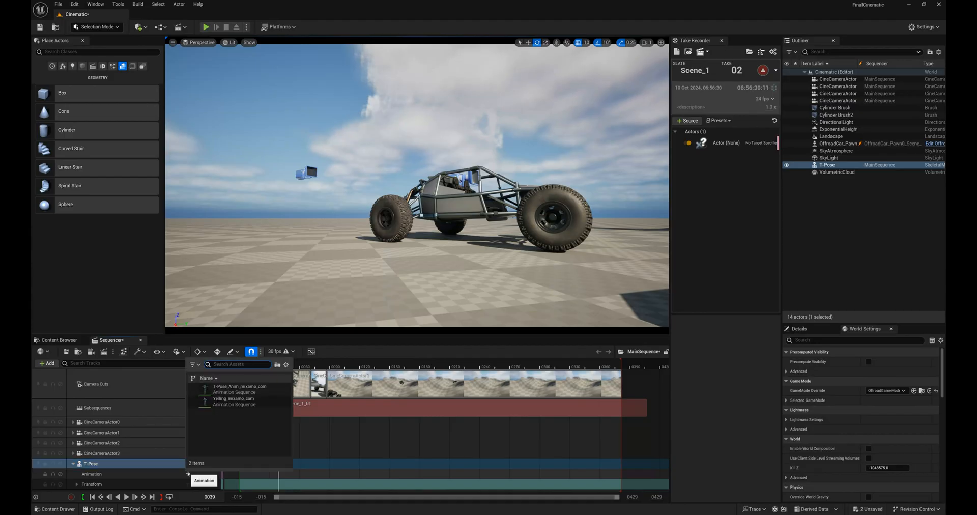
click(225, 400)
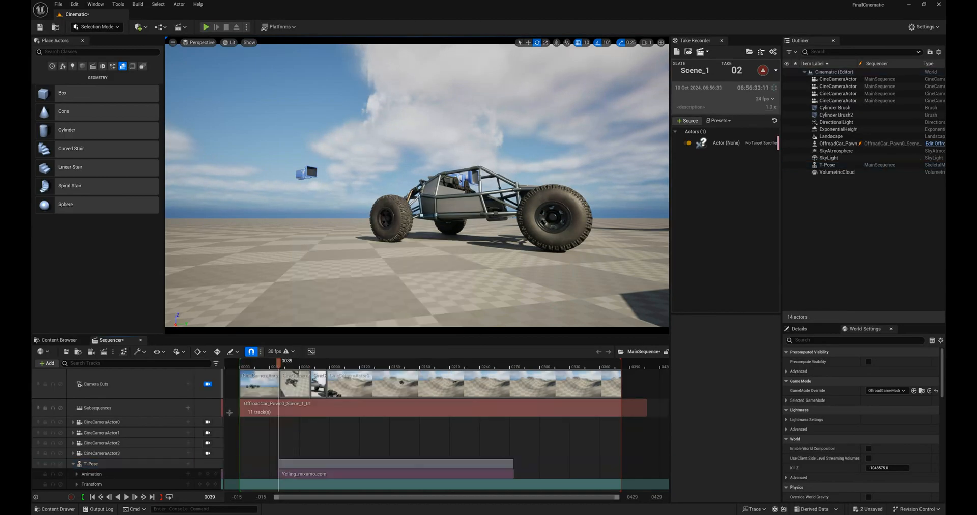
Shift the Yelling animation clip earlier in two moves, checking the character's pose against the passing car between frames 42 and 67.
mouse_move(279, 362)
mouse_down()
mouse_move(316, 363)
mouse_move(278, 362)
mouse_move(298, 362)
mouse_up()
drag(323, 474, 256, 475)
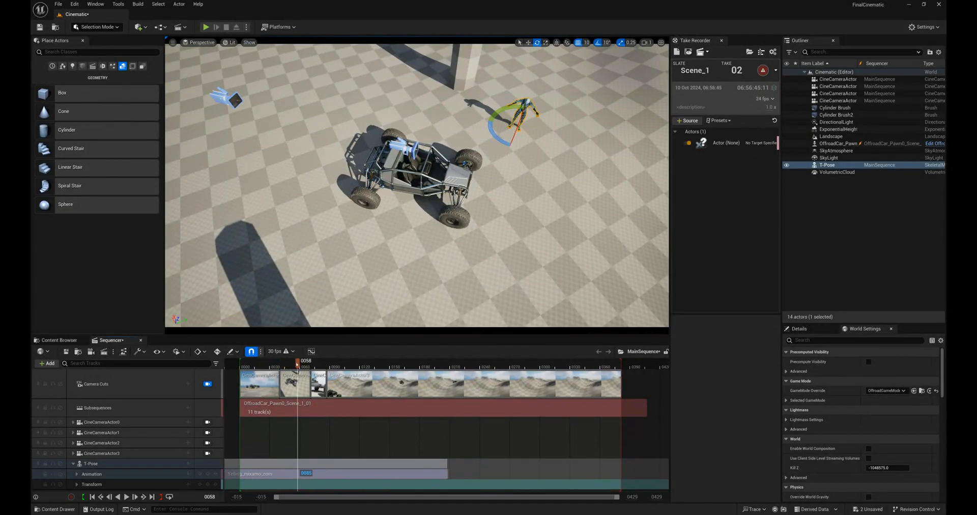
drag(297, 363, 307, 363)
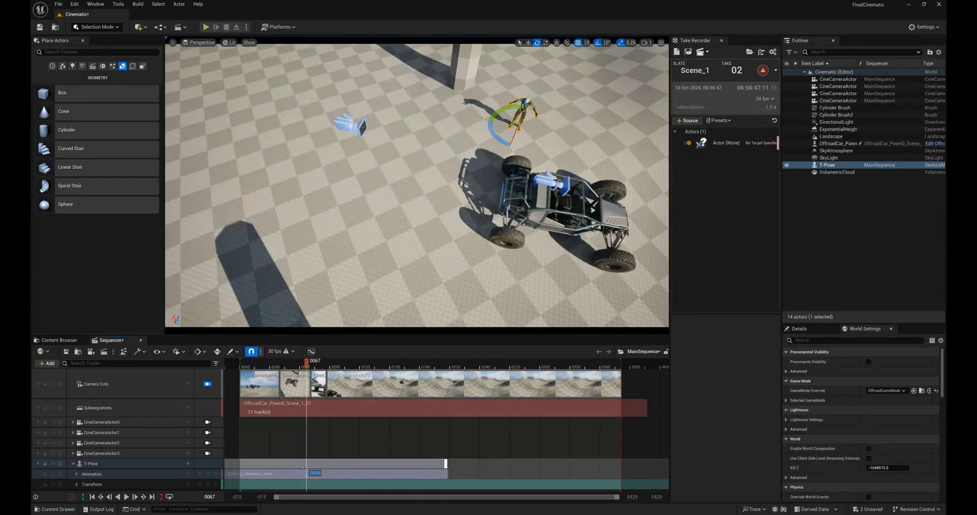
drag(305, 467, 272, 467)
drag(307, 363, 282, 363)
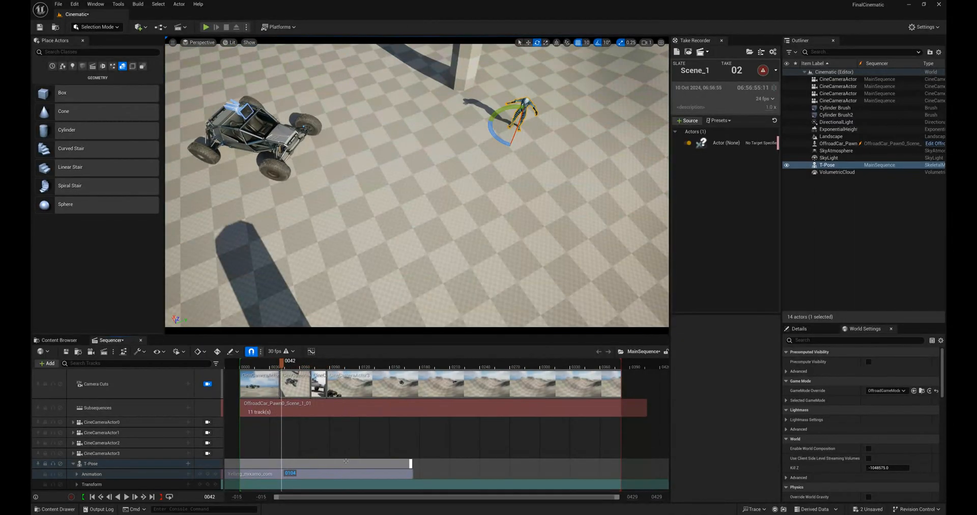
Shorten the Yelling animation clip and position its start at the beginning of the second camera cut.
drag(411, 464, 310, 464)
drag(278, 498, 280, 498)
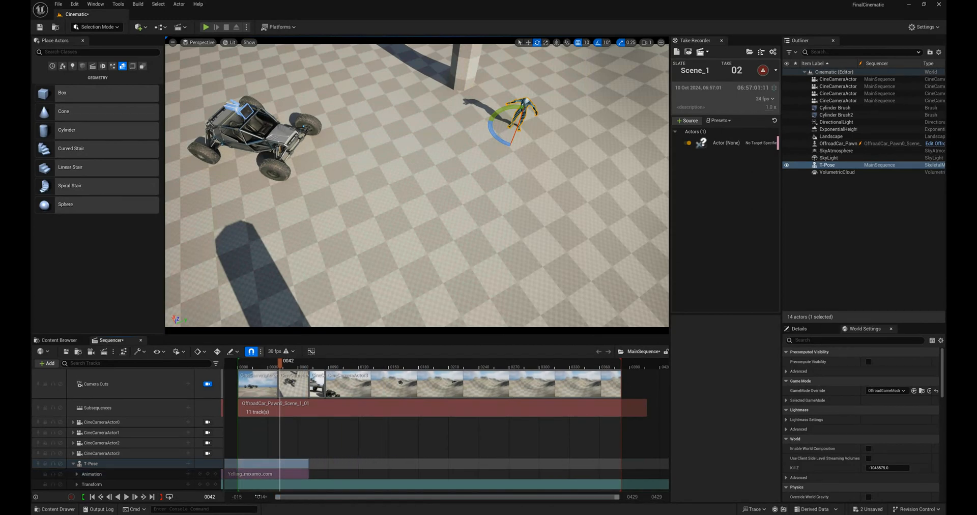
drag(252, 463, 279, 463)
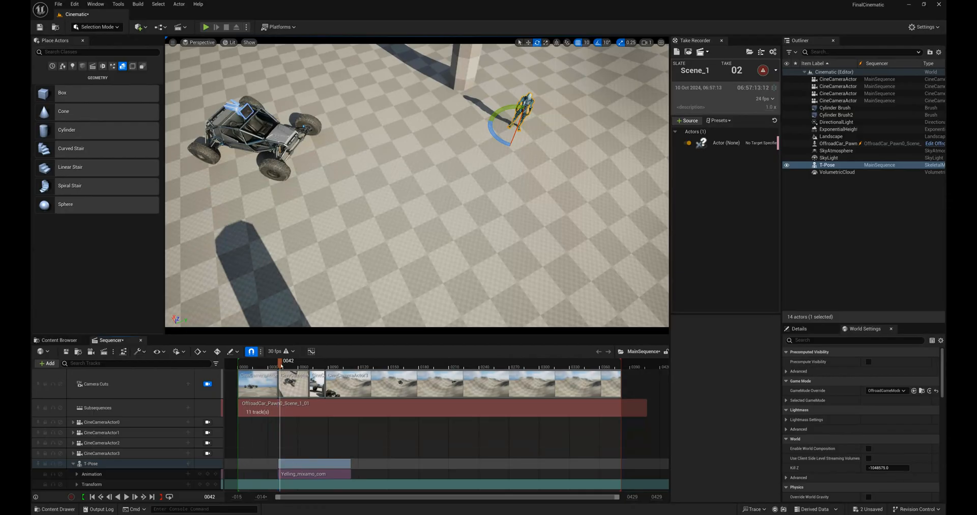
Fit the Yelling animation clip to the length of the second camera cut and preview the sequence up to frame 98.
mouse_move(285, 370)
mouse_down()
mouse_move(302, 365)
mouse_move(293, 365)
mouse_up()
drag(309, 464, 279, 465)
drag(293, 362, 313, 365)
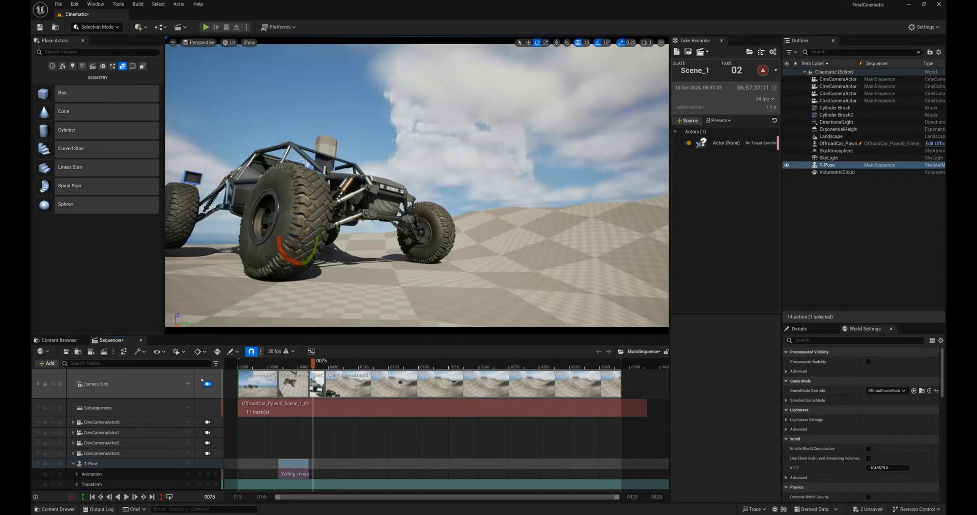
click(140, 465)
drag(313, 363, 338, 350)
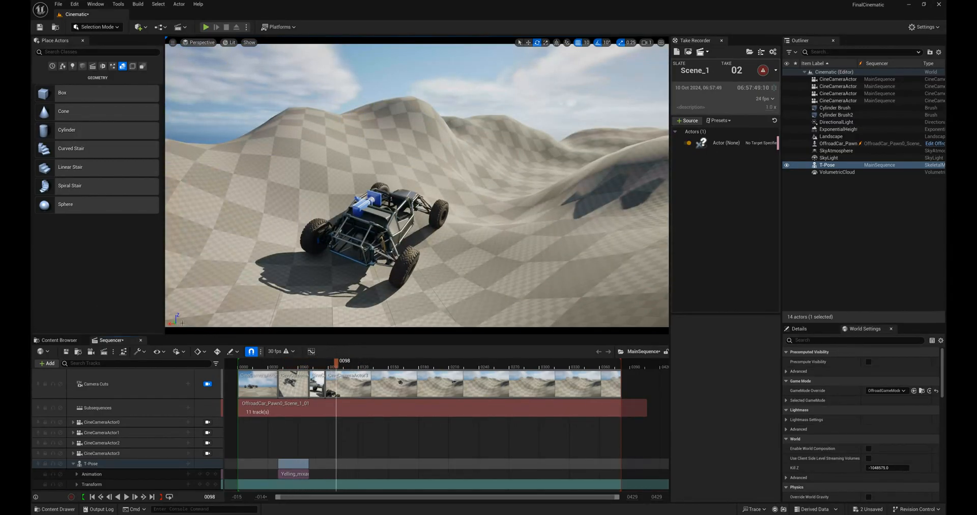
Save all unsaved content, including the Cinematic level and MainSequence, and return to the Sequencer.
click(59, 340)
click(106, 351)
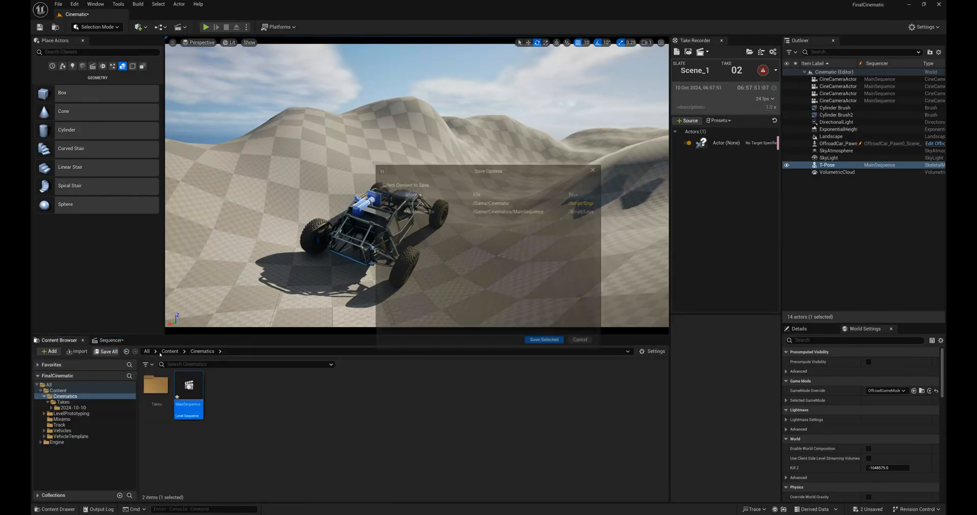
click(544, 340)
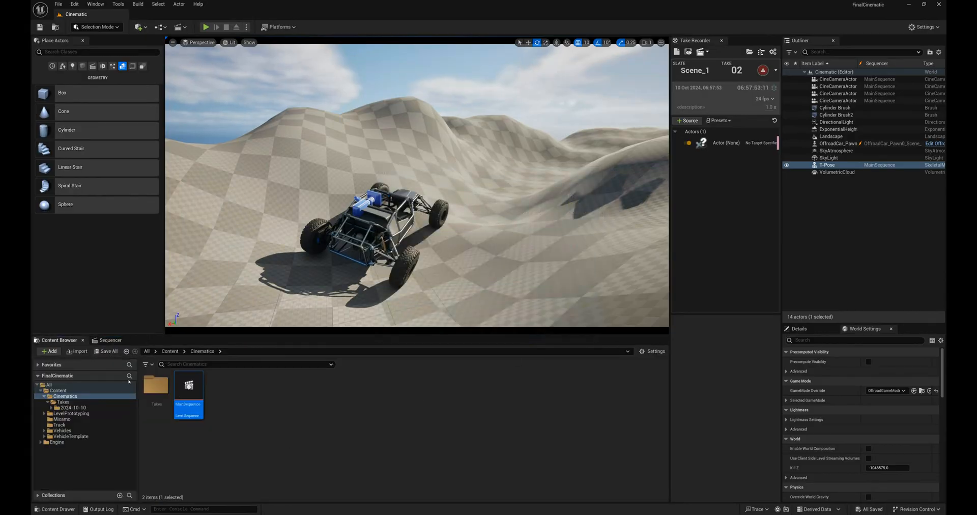
click(107, 340)
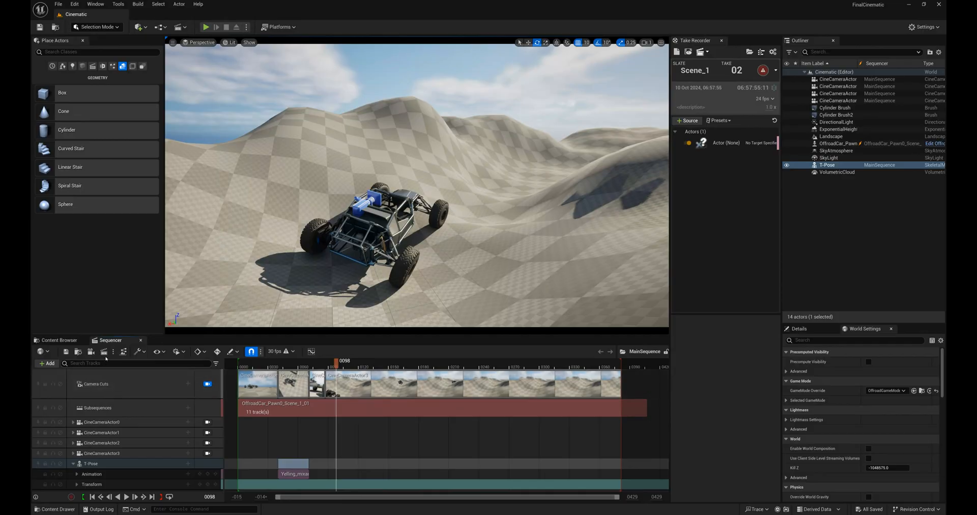
Render MainSequence as a video sequence (avi) at 1920 x 1080 (16:9) resolution, and close the render settings when the capture is done.
click(104, 352)
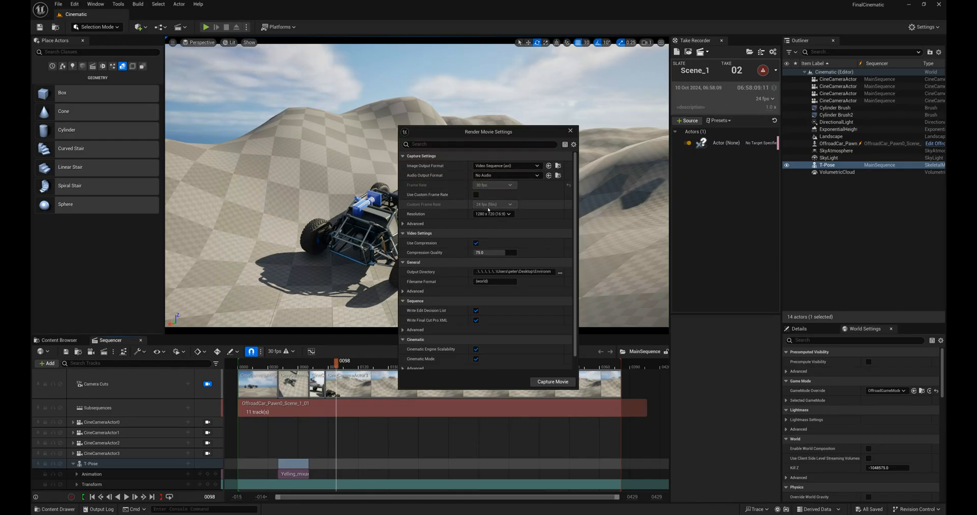
click(490, 214)
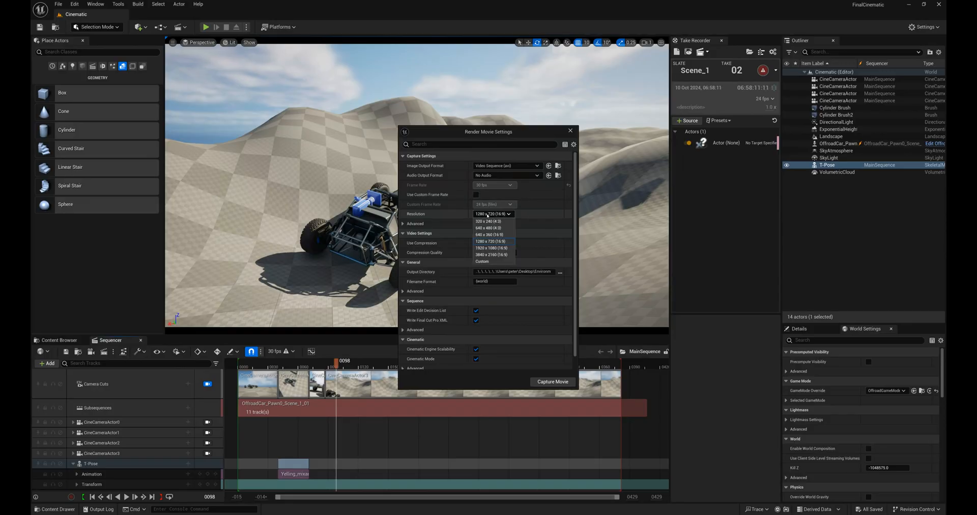
click(485, 248)
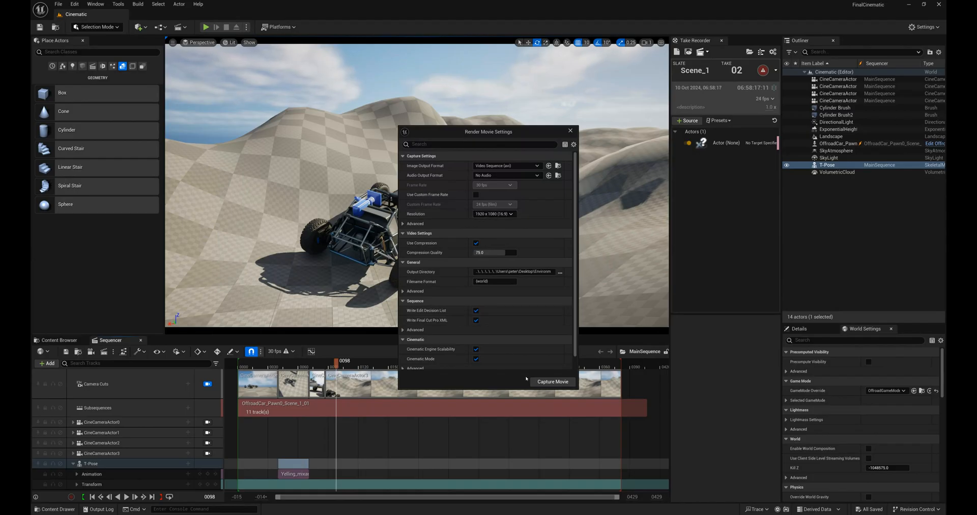
click(543, 382)
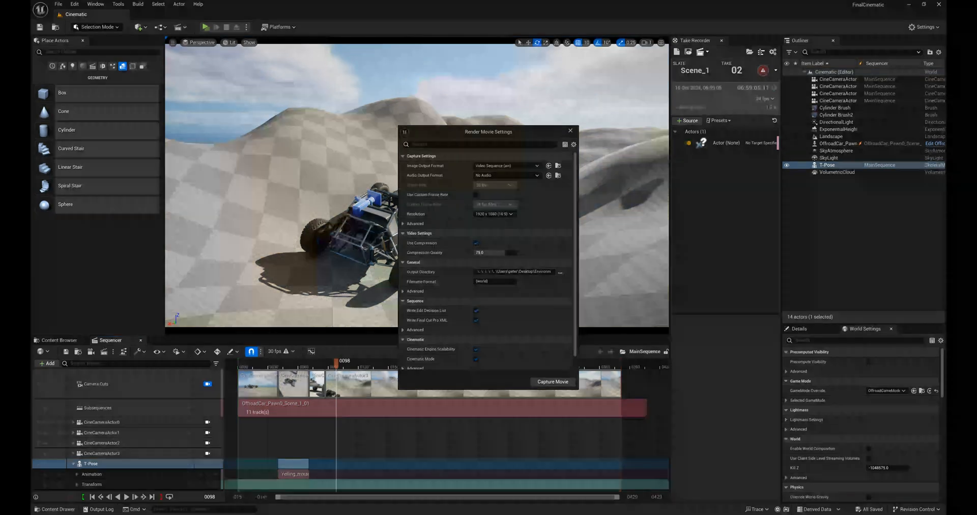
click(576, 421)
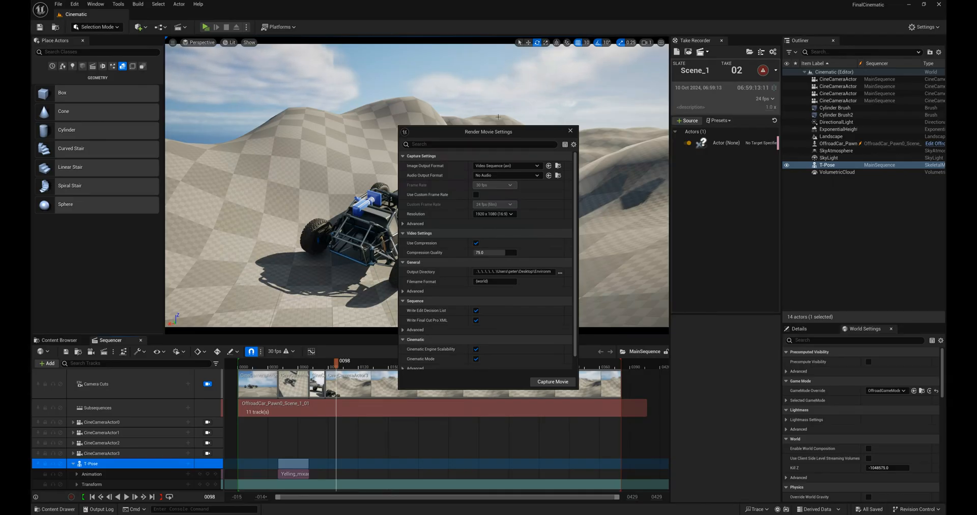
click(571, 131)
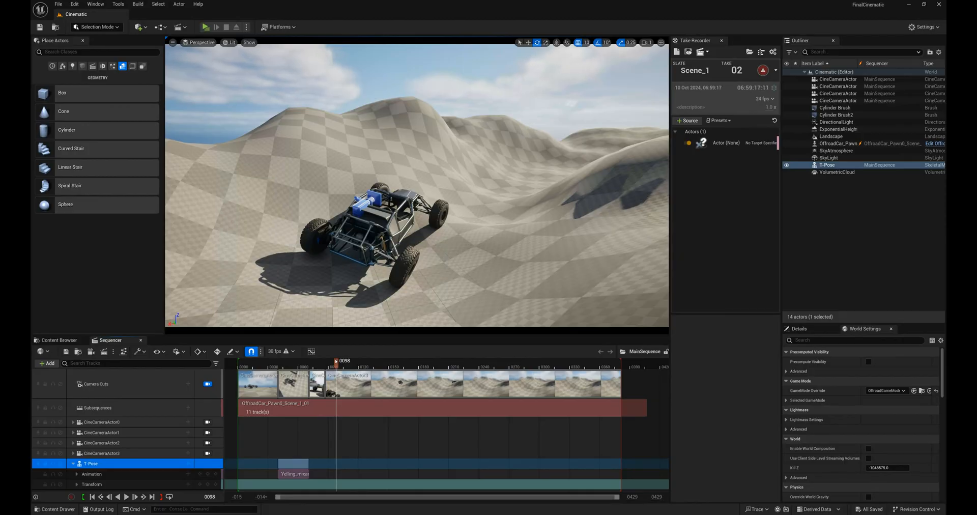
Scrub the sequence from frame 93 to frame 145 to review the car's drive over the hills.
mouse_move(336, 362)
mouse_down()
mouse_move(265, 362)
mouse_move(332, 364)
mouse_up()
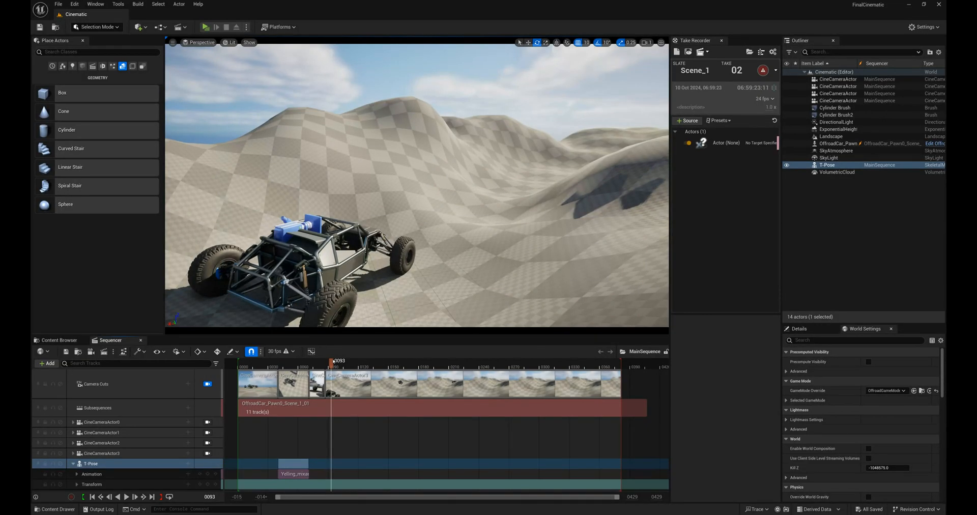
drag(332, 364, 384, 364)
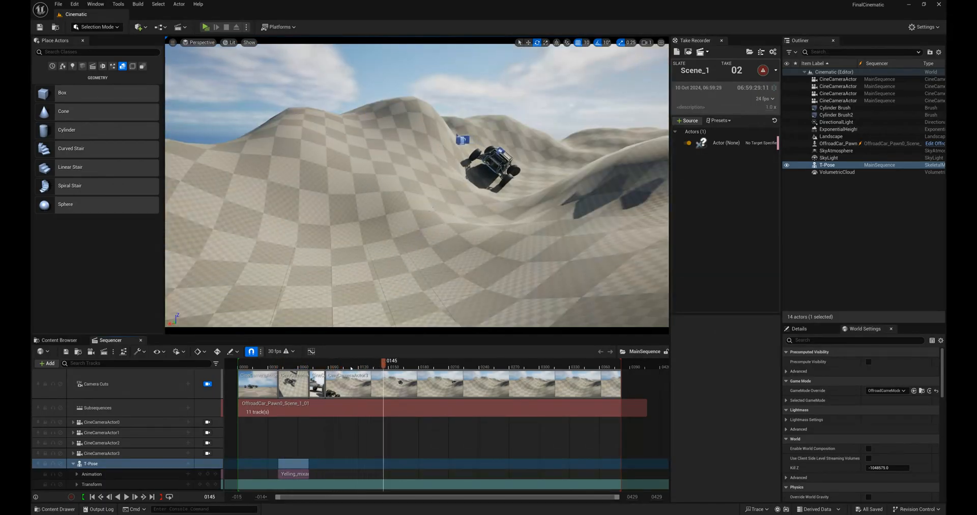